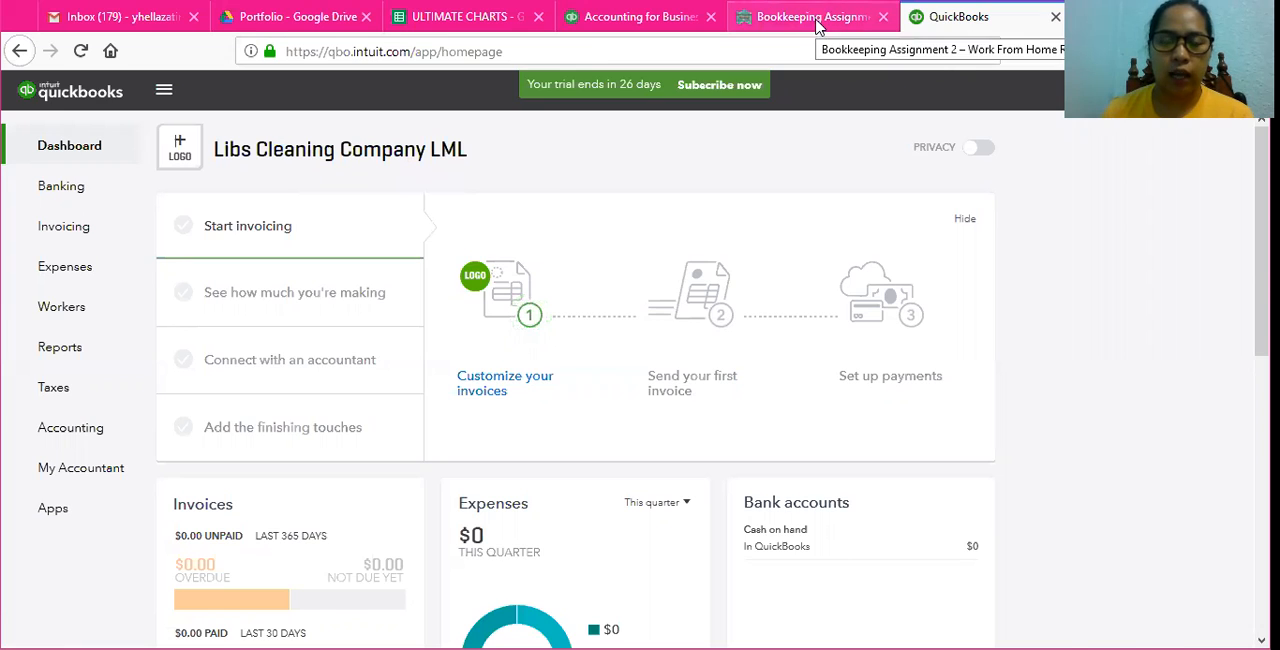
# Step: Review the chart of accounts required for Lib's Cleaning Company in the bookkeeping assignment
pyautogui.click(815, 20)
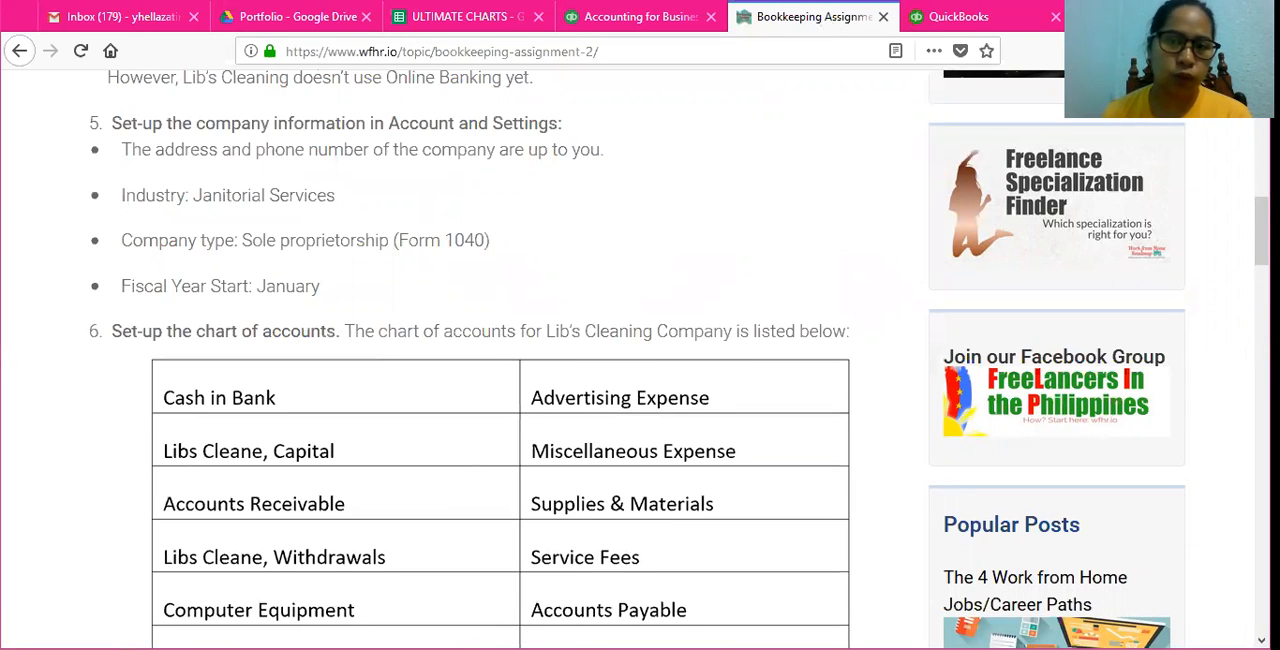
pyautogui.click(968, 16)
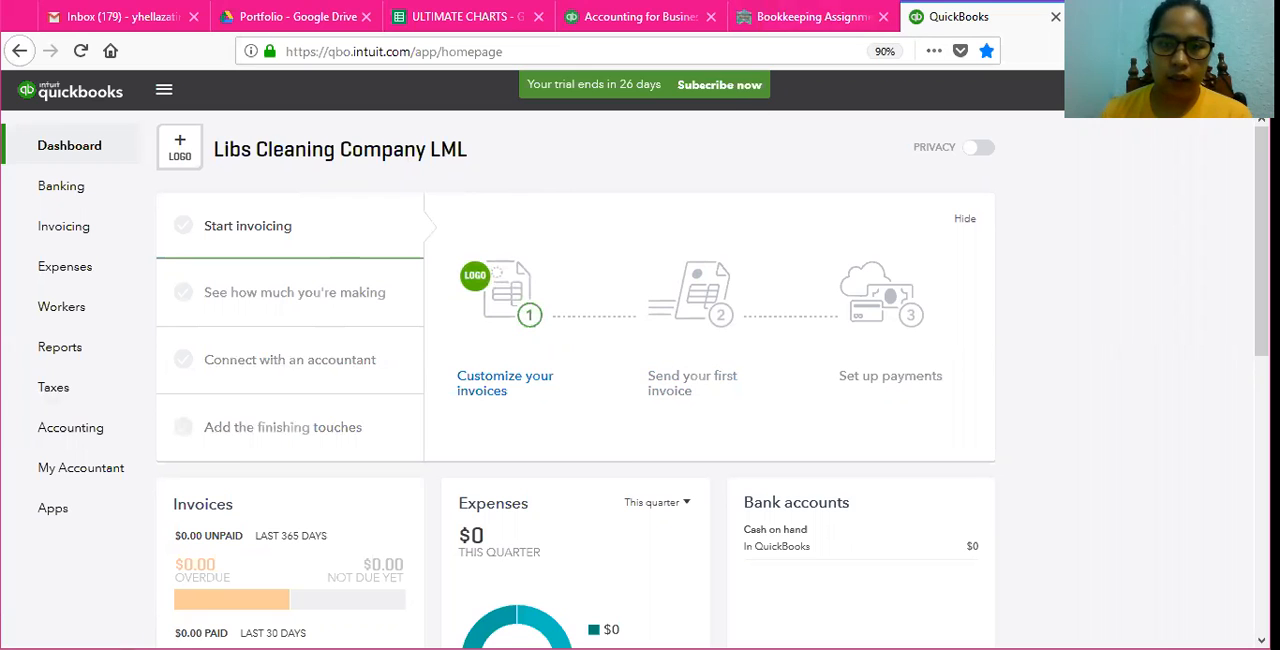
pyautogui.click(792, 18)
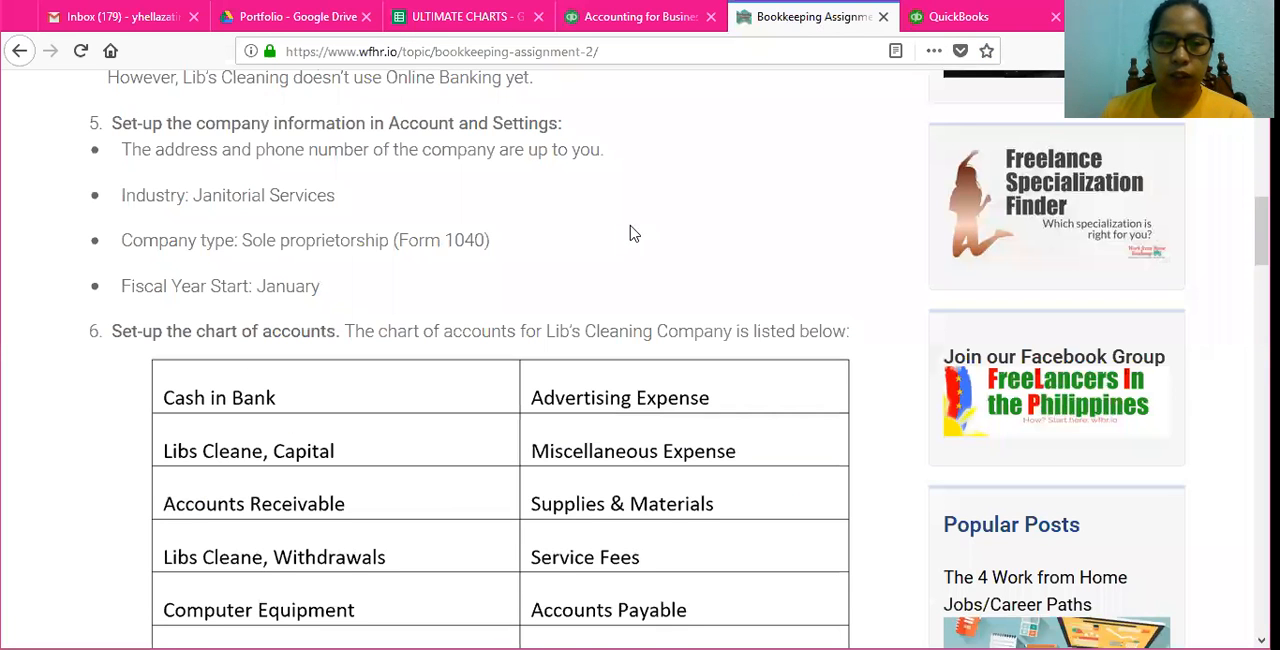
pyautogui.scroll(-3, 630, 248)
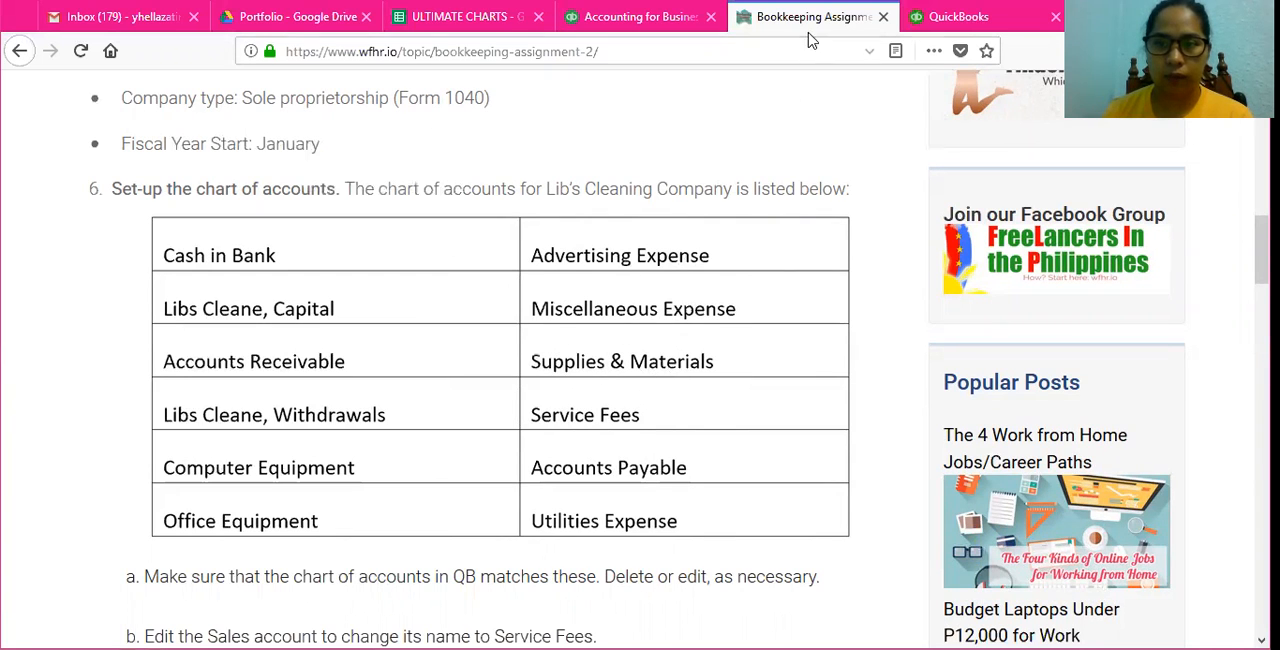
# Step: Open the company's chart of accounts in QuickBooks and compare its accounts with the assignment's list
pyautogui.click(968, 14)
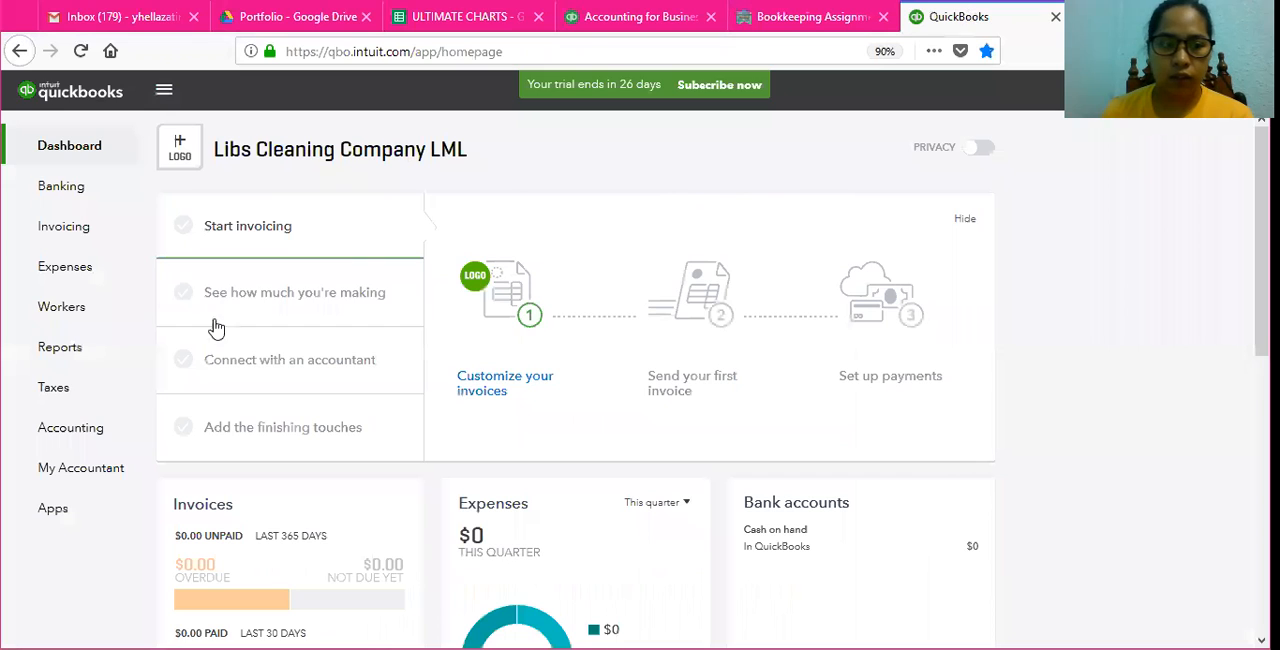
pyautogui.click(70, 430)
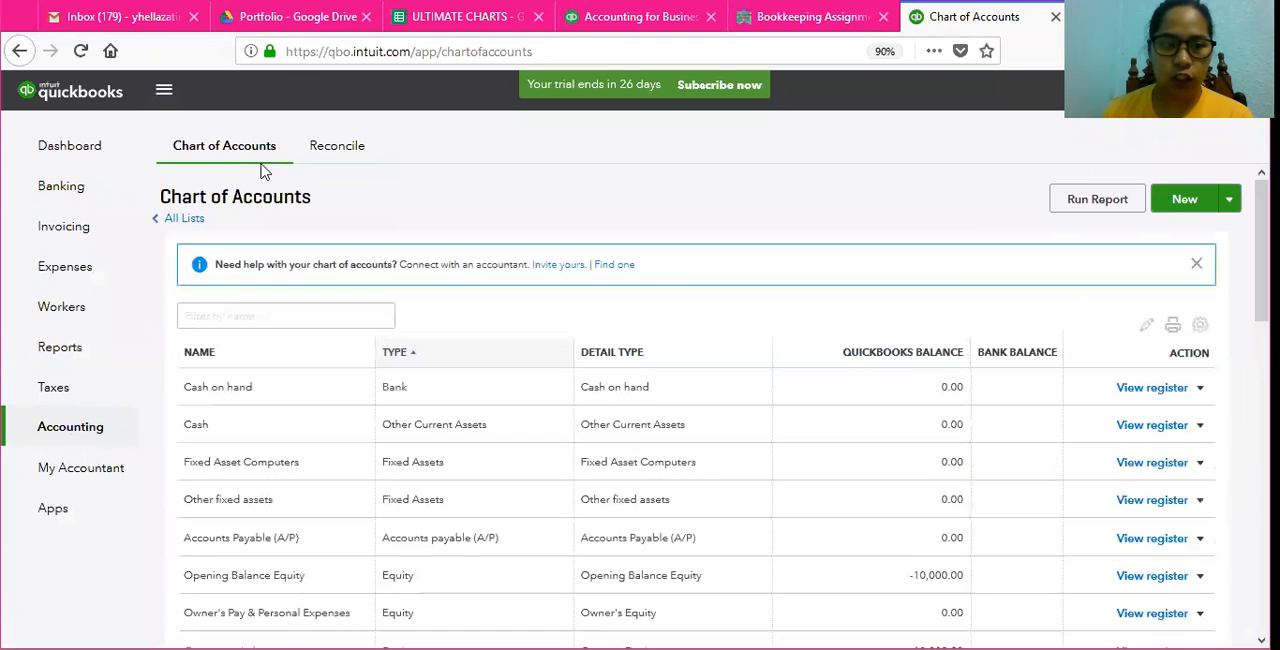
pyautogui.scroll(-3, 433, 327)
pyautogui.scroll(2, 435, 328)
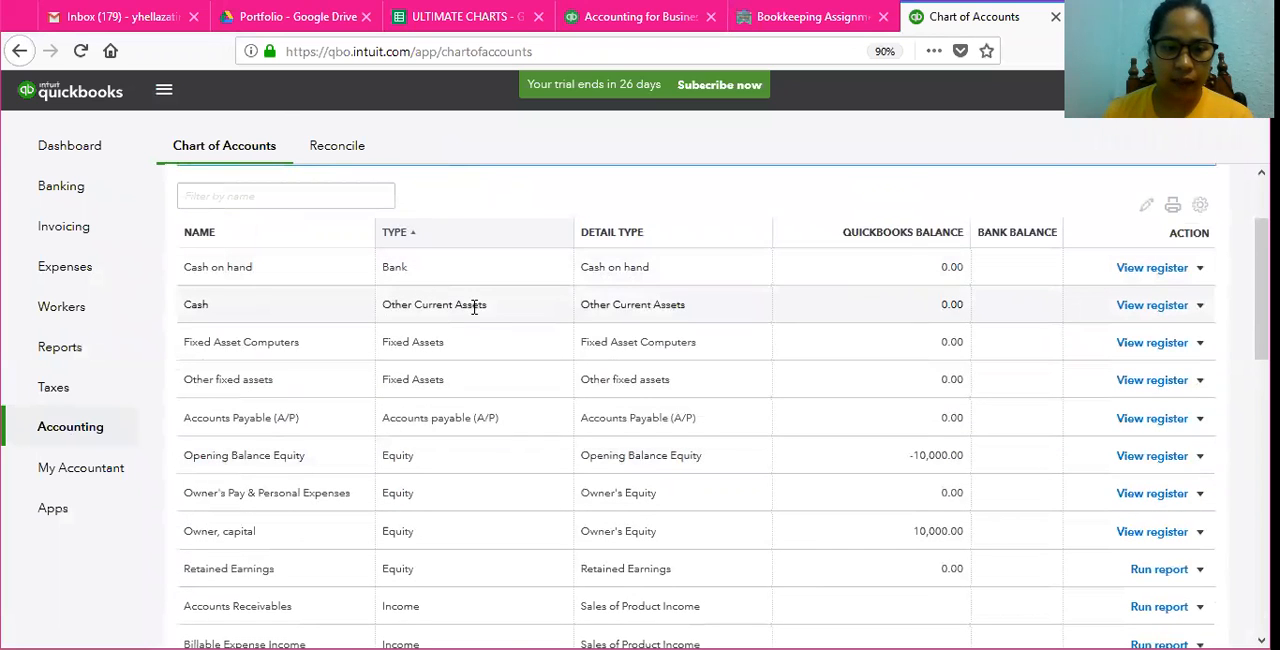
pyautogui.scroll(-2, 469, 347)
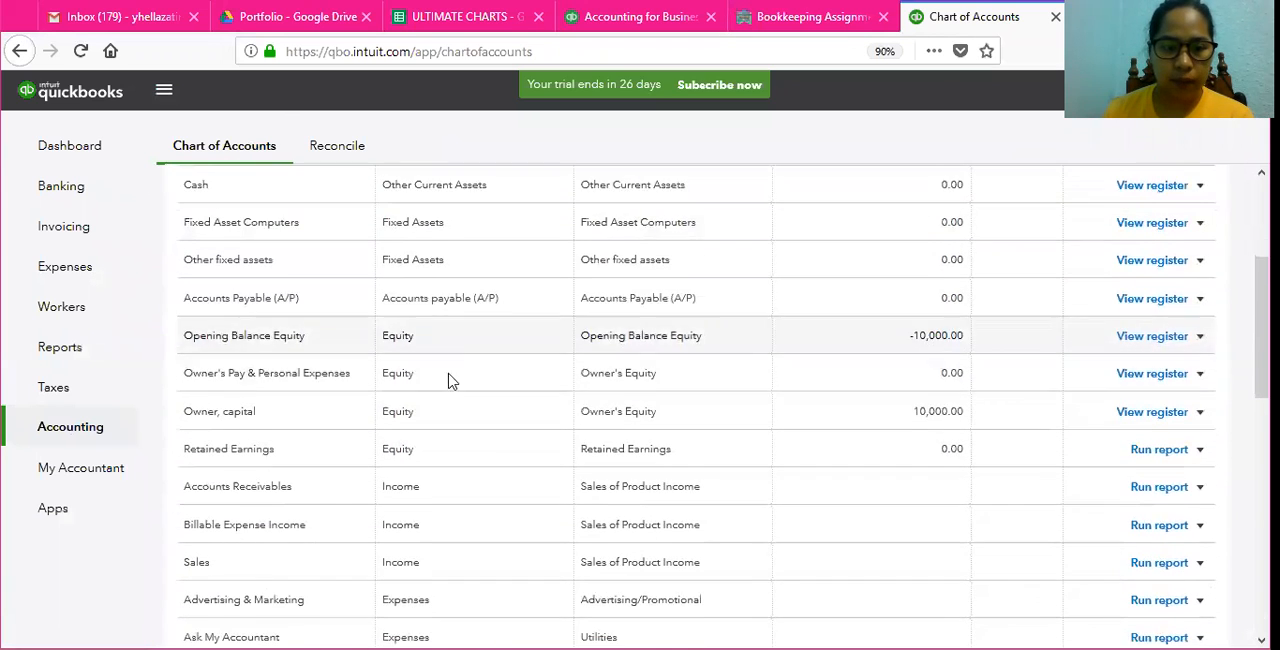
pyautogui.scroll(-8, 448, 380)
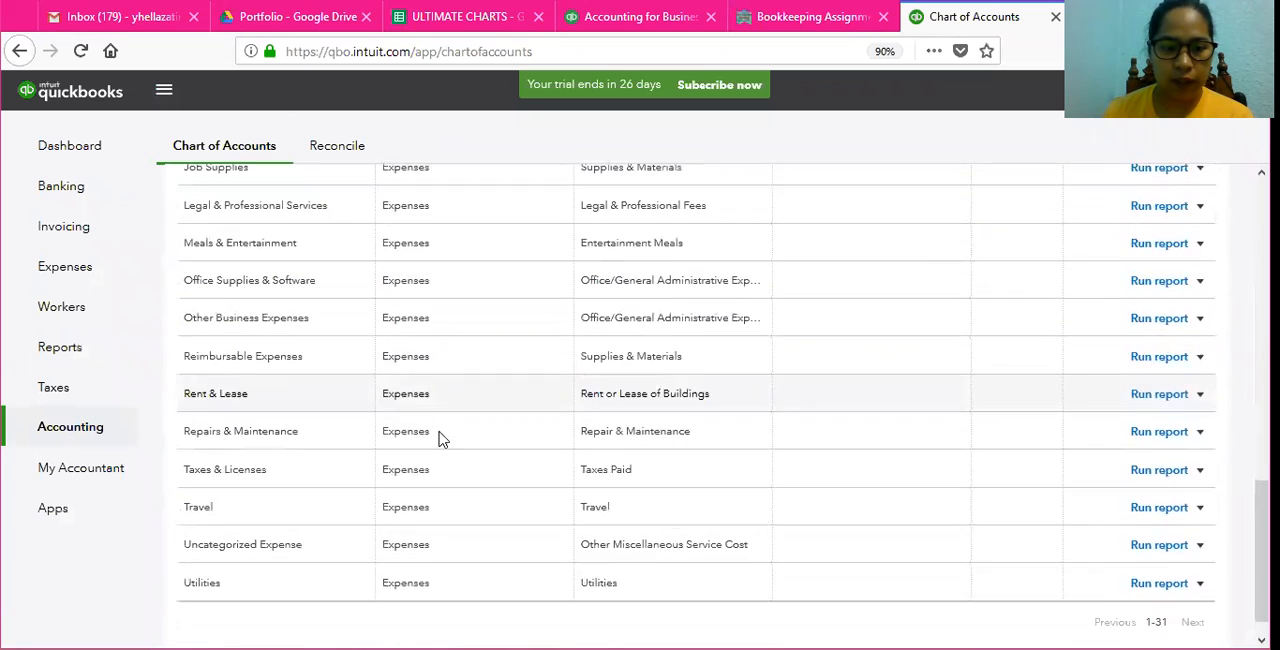
pyautogui.scroll(5, 438, 523)
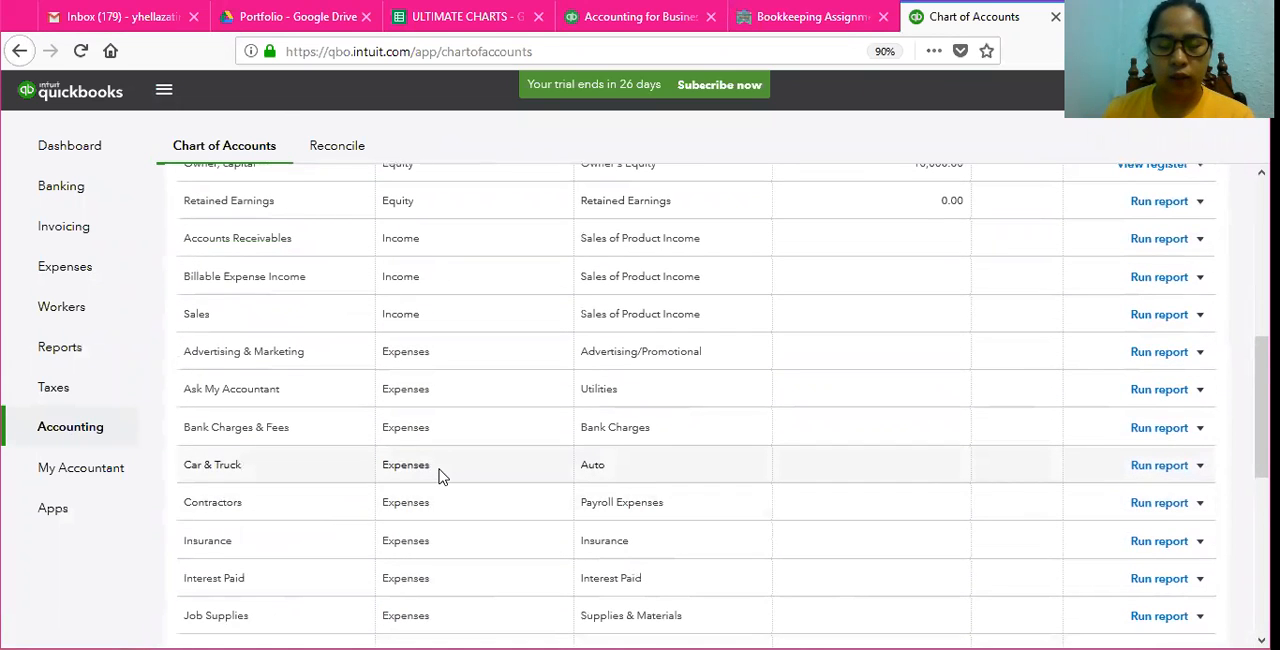
pyautogui.scroll(5, 443, 477)
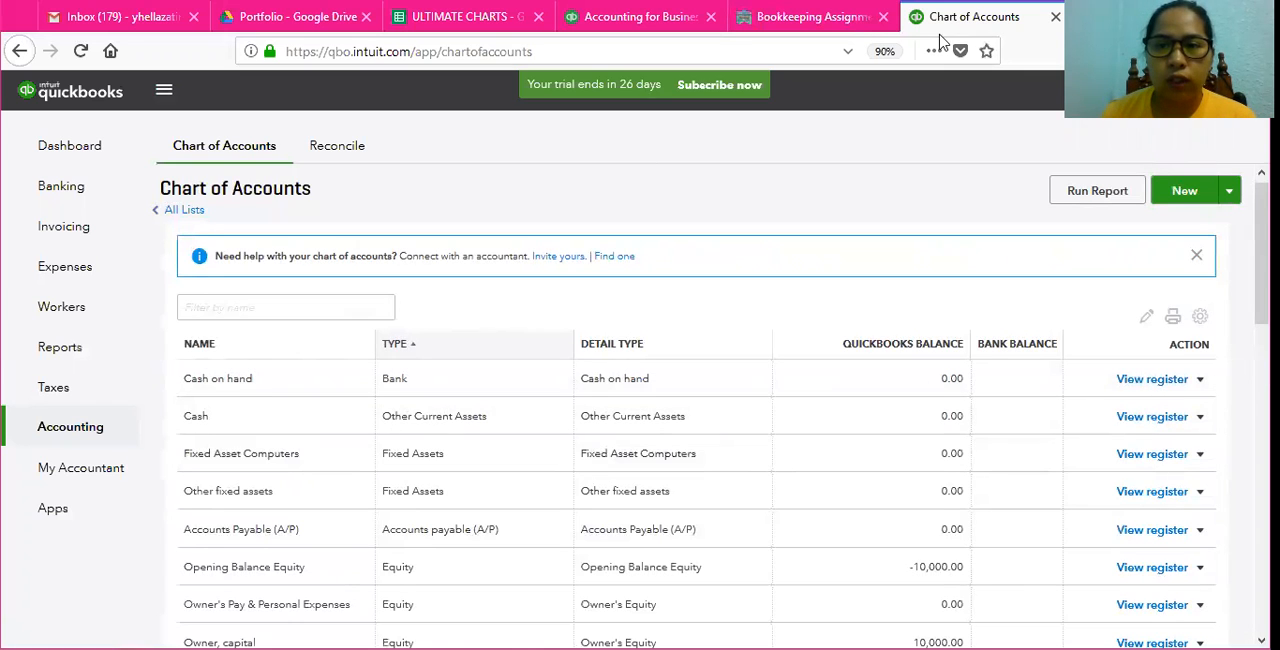
pyautogui.click(812, 16)
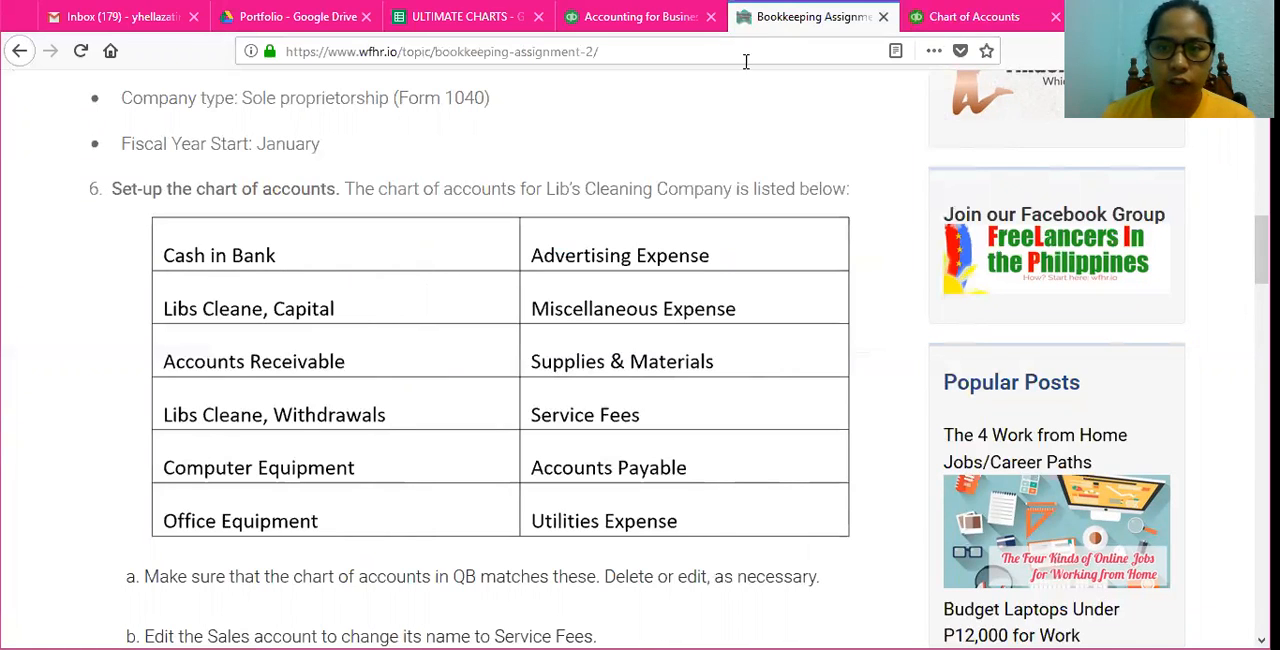
pyautogui.click(974, 17)
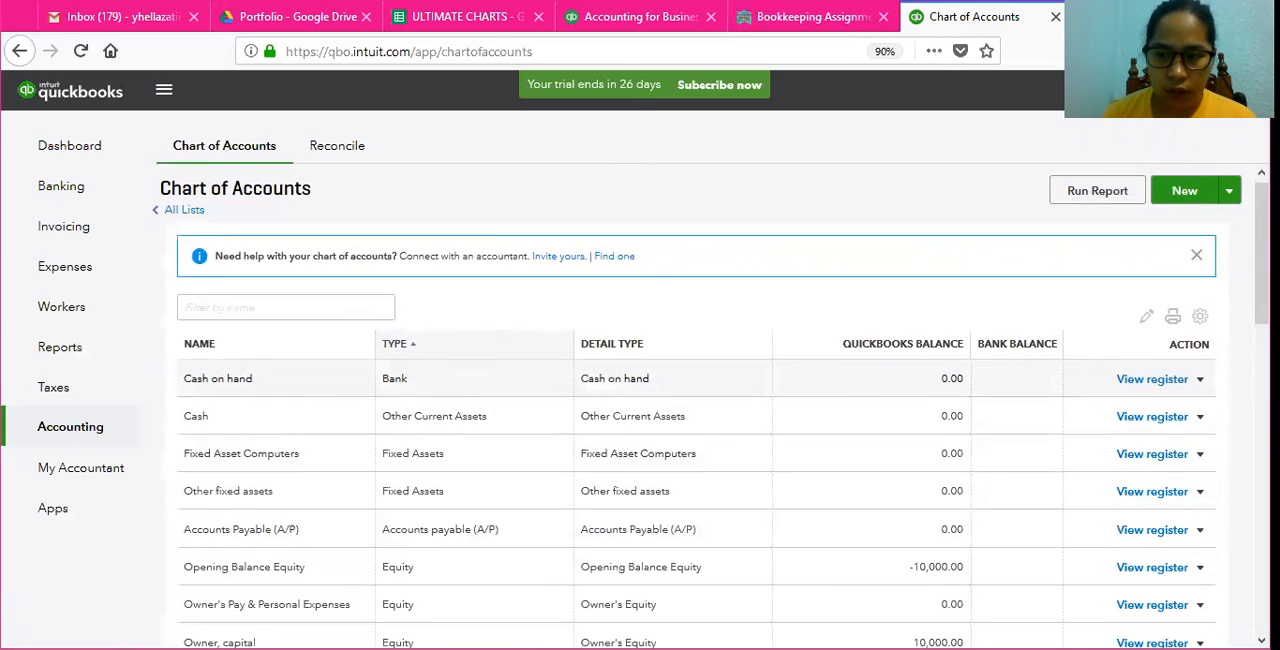
pyautogui.scroll(-3, 700, 400)
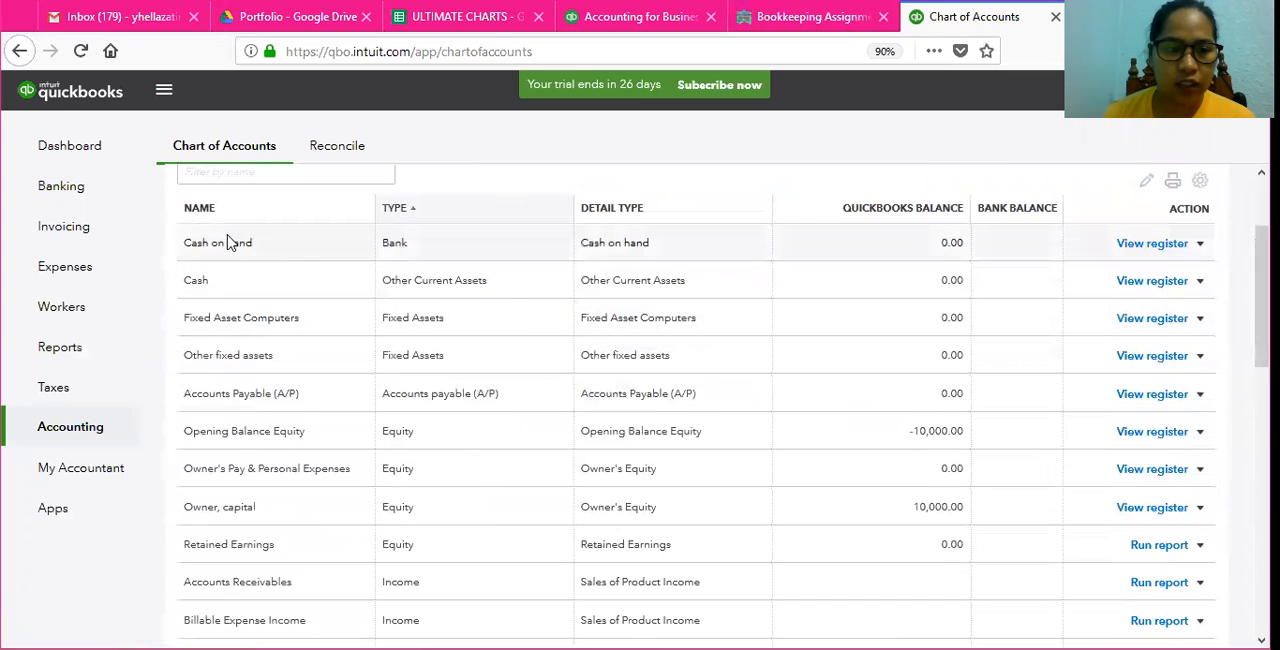
# Step: Rename the Cash on hand bank account to Cash in Bank and save it
pyautogui.click(411, 250)
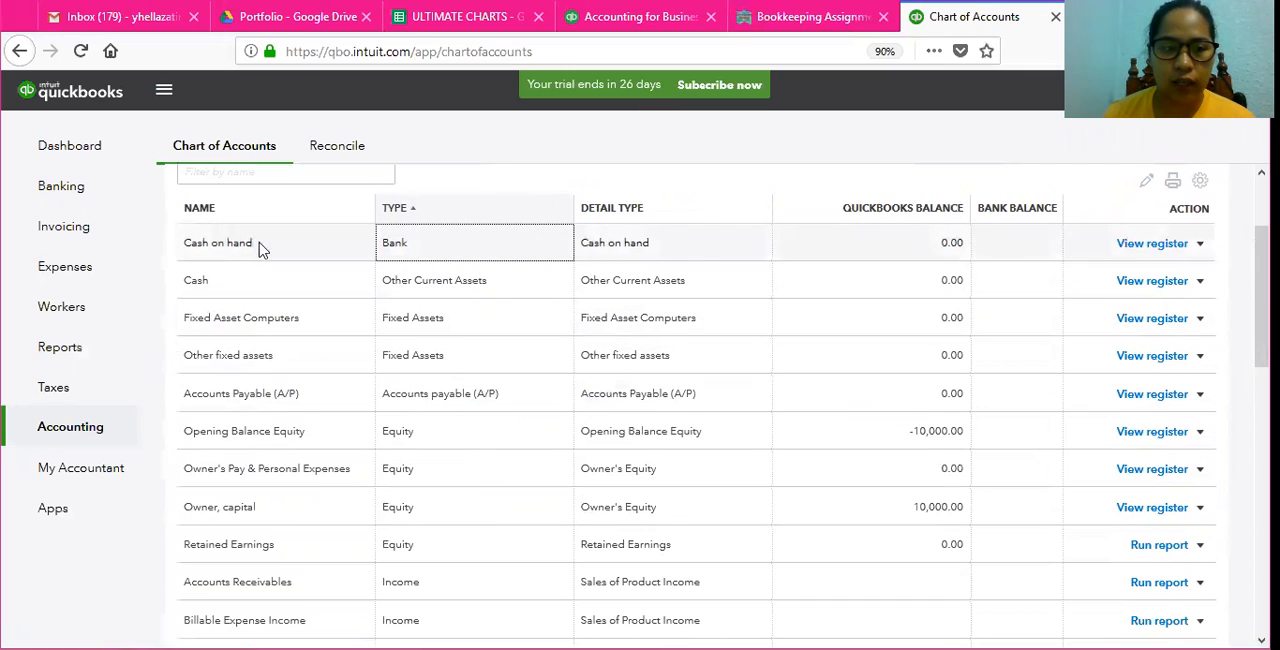
pyautogui.click(1200, 246)
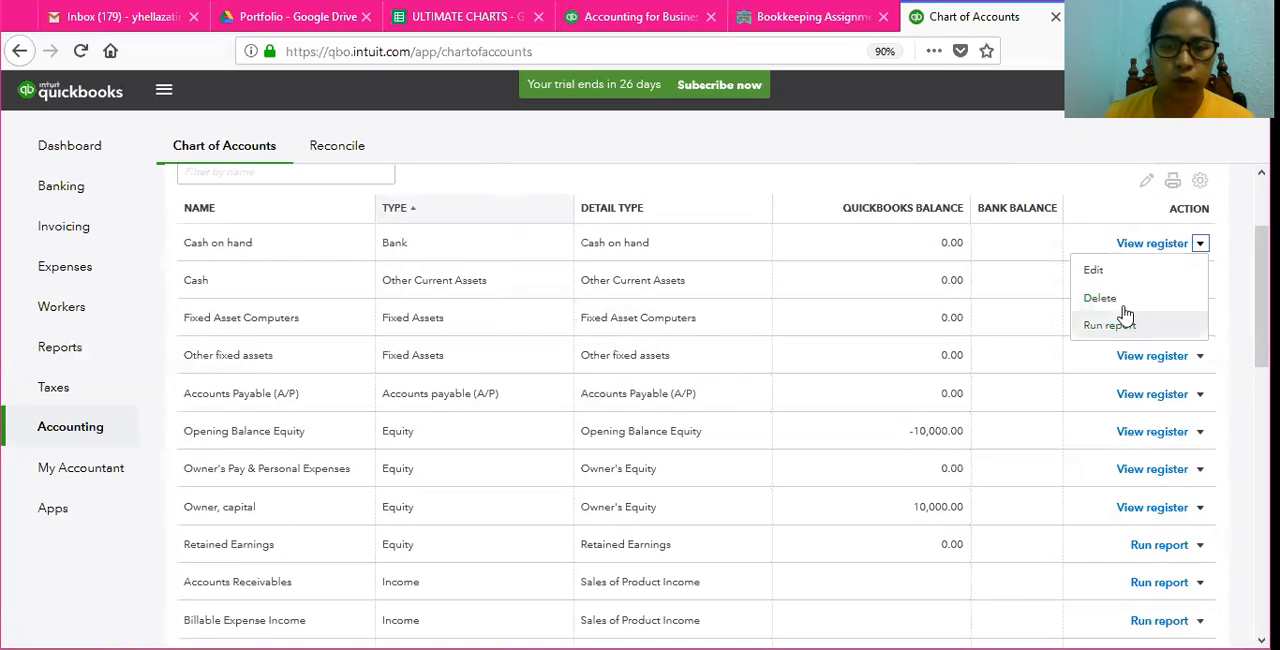
pyautogui.click(1096, 270)
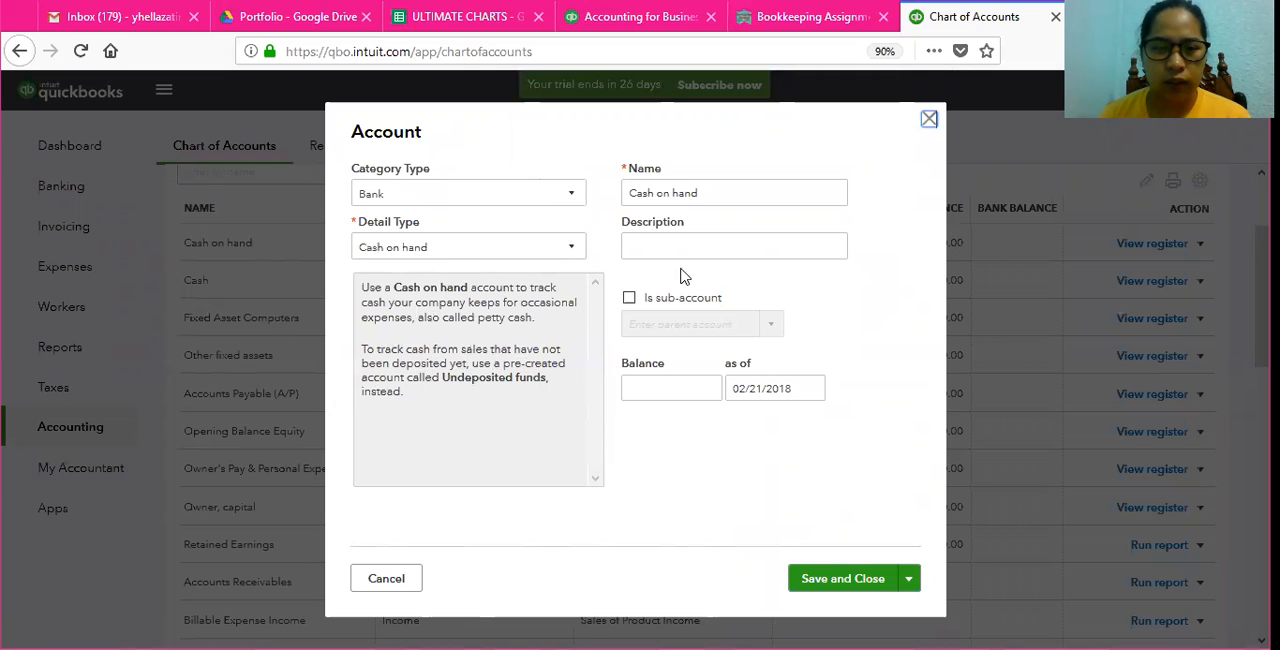
pyautogui.tripleClick(706, 192)
pyautogui.click(710, 192)
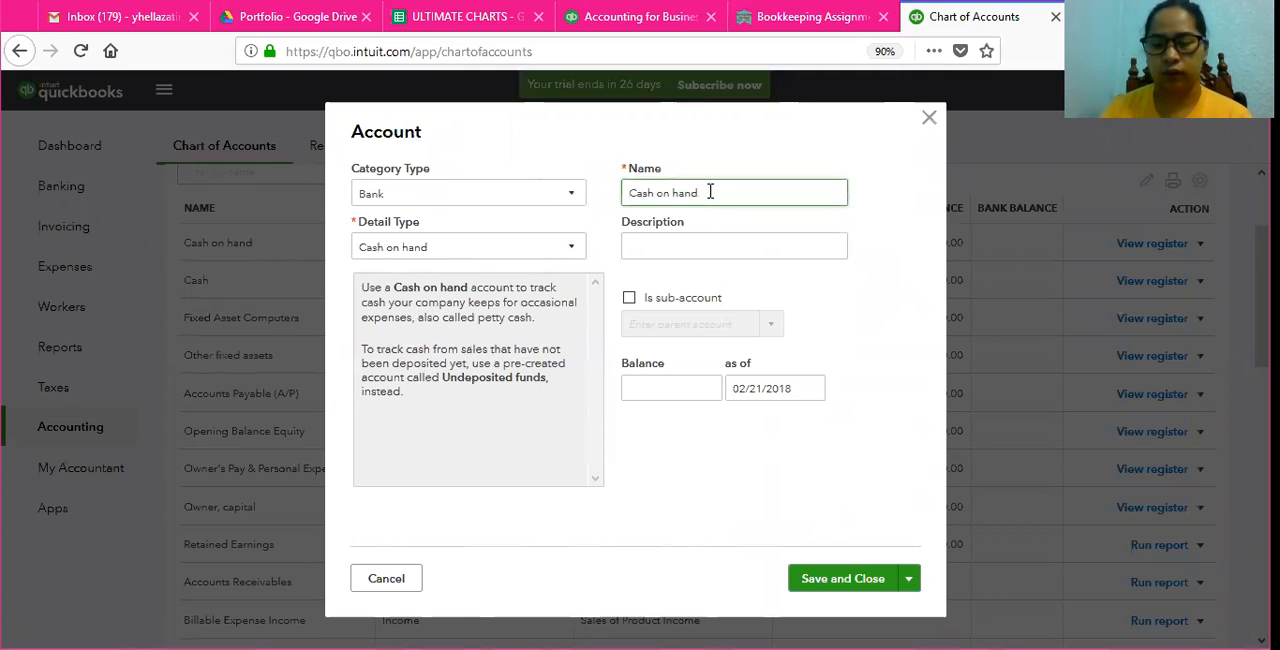
pyautogui.press('BackSpace')
pyautogui.press('BackSpace')
pyautogui.press('BackSpace')
pyautogui.press('BackSpace')
pyautogui.press('BackSpace')
pyautogui.press('BackSpace')
pyautogui.write('in Bank')
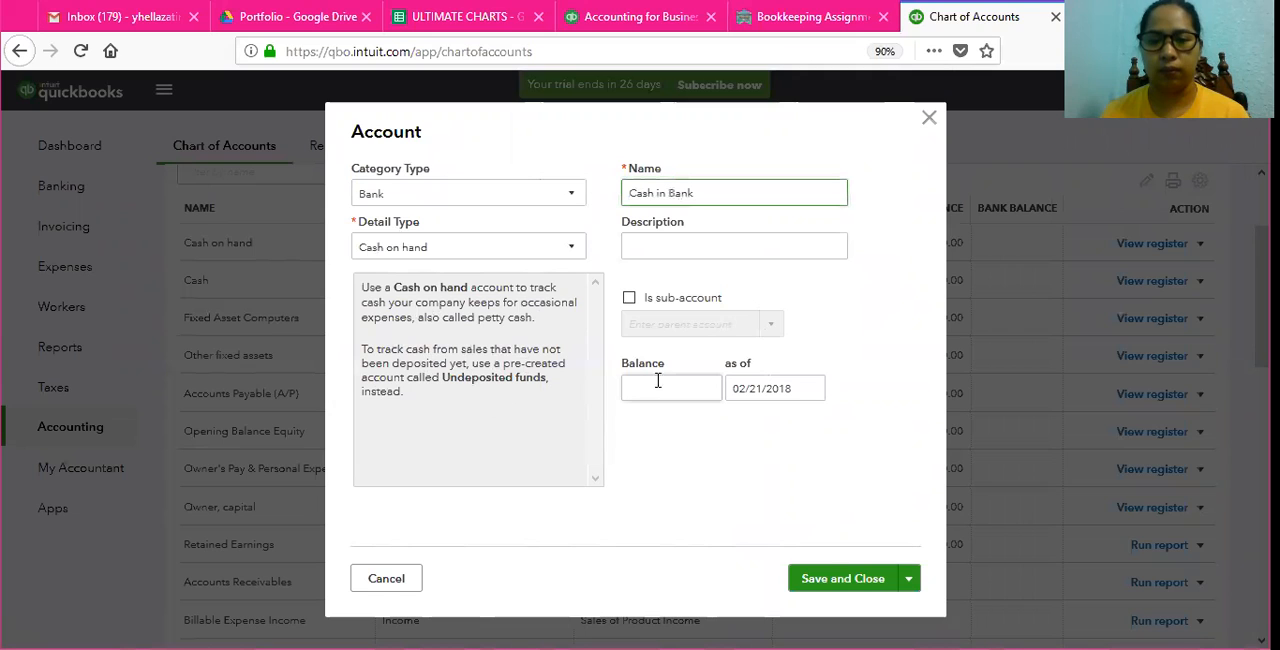
pyautogui.click(812, 396)
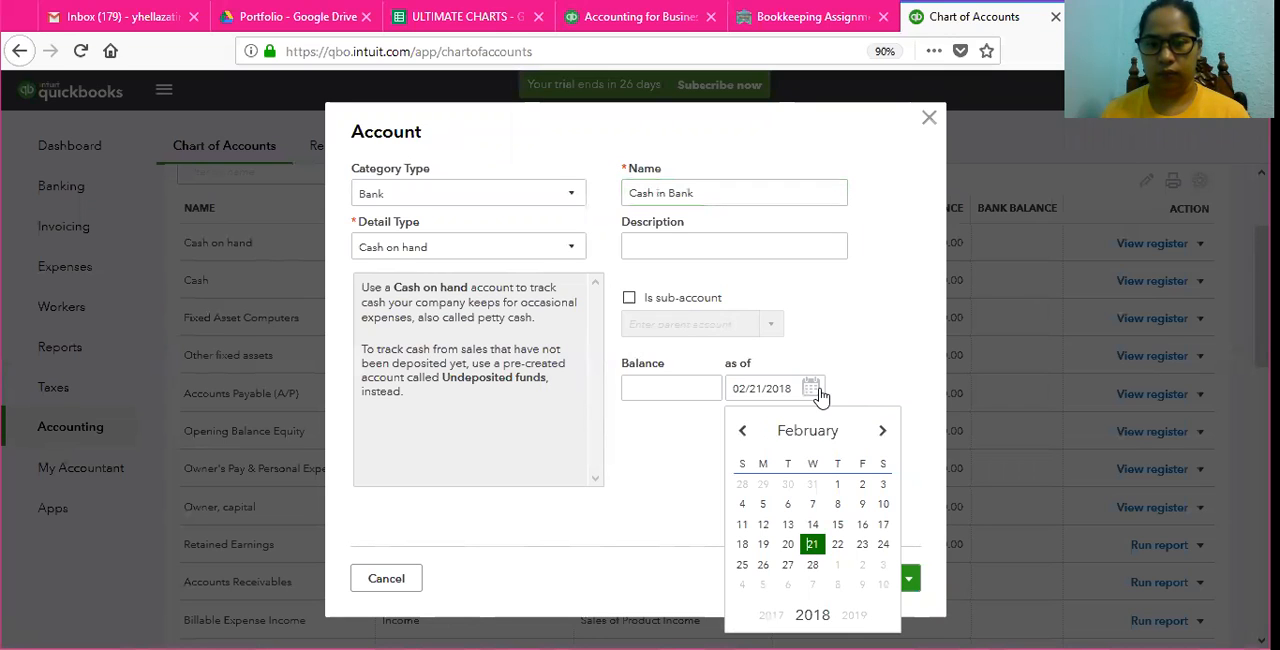
pyautogui.click(814, 390)
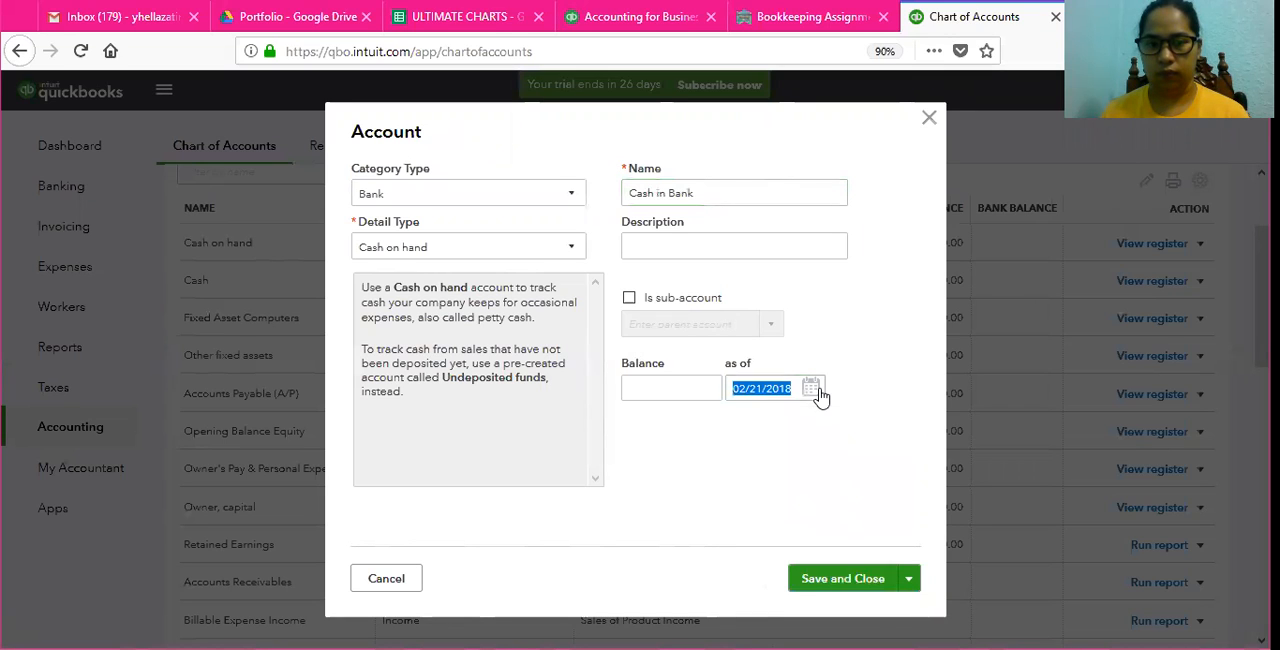
pyautogui.click(846, 580)
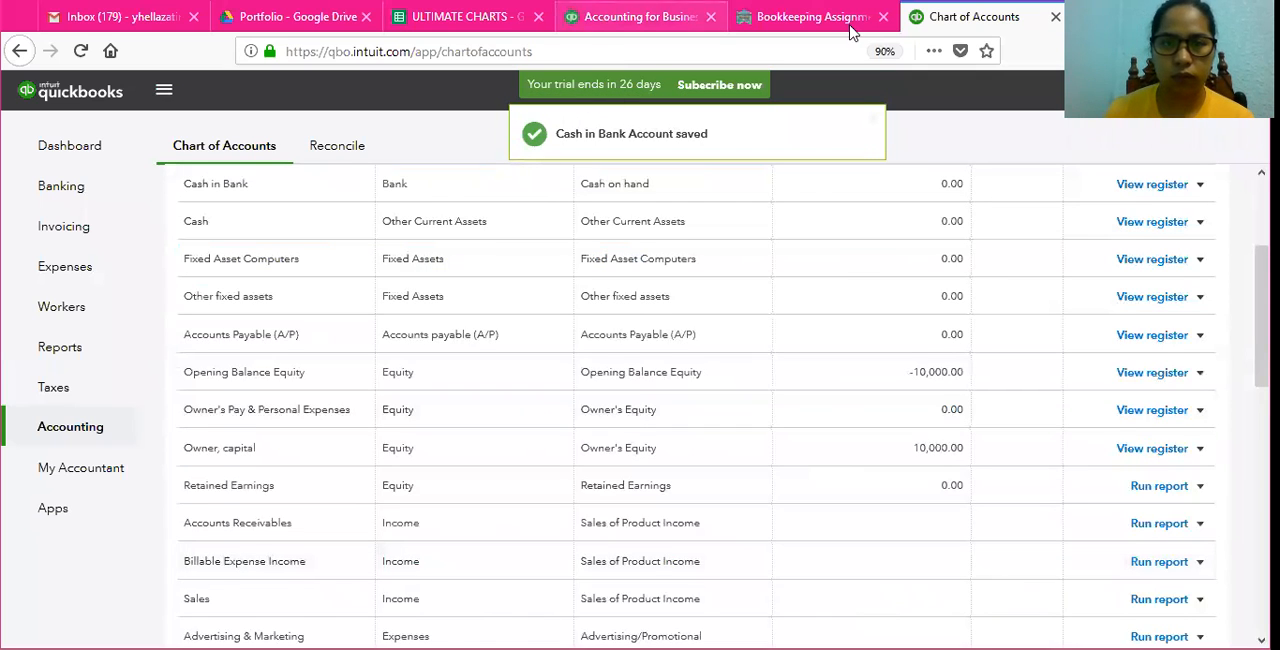
# Step: Check the assignment for the required capital account and locate the matching equity account in the chart of accounts
pyautogui.click(816, 17)
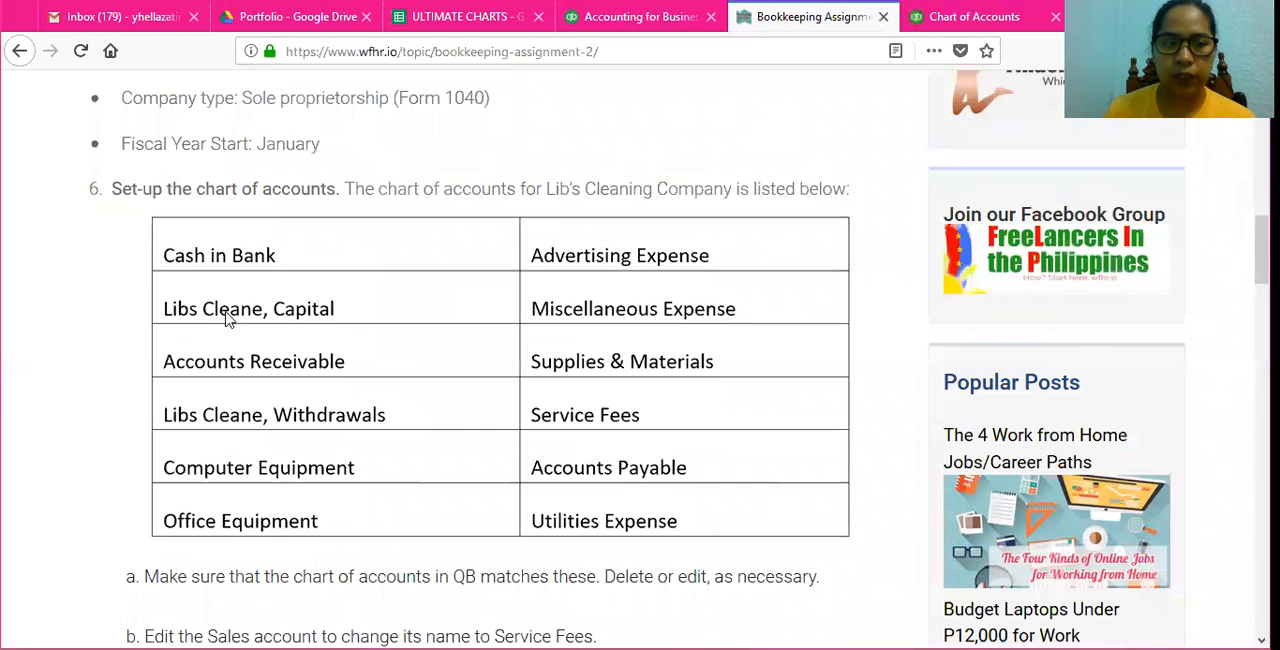
pyautogui.click(985, 20)
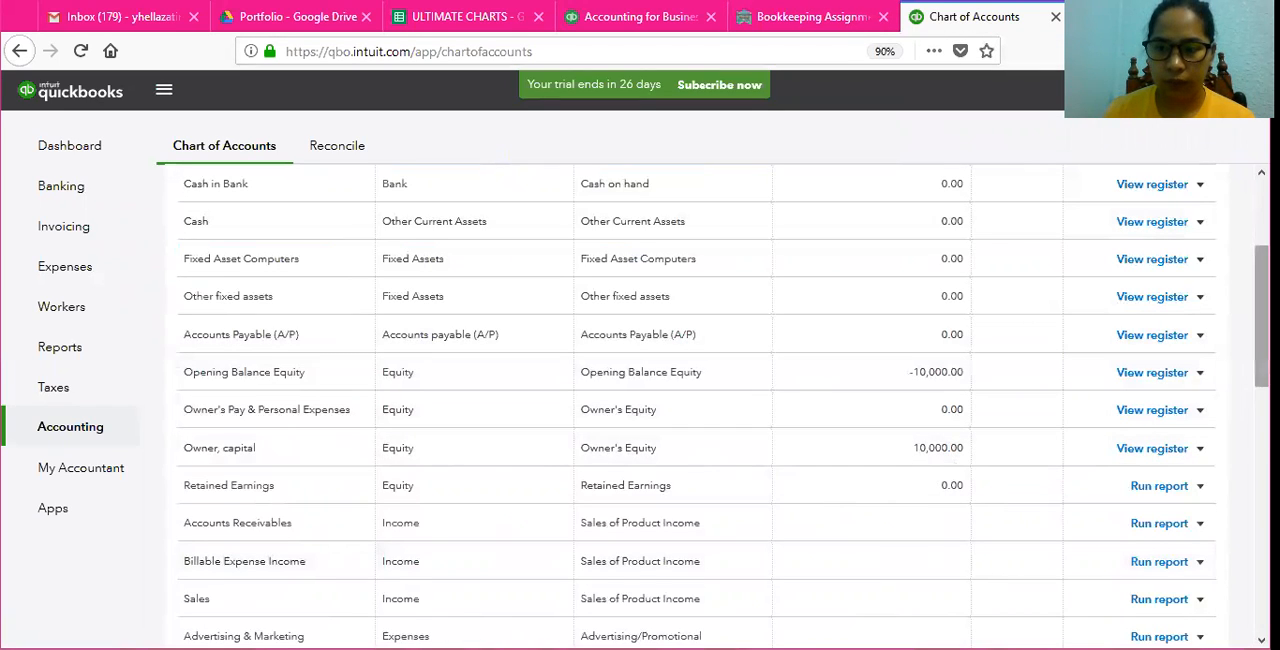
pyautogui.scroll(-1, 1262, 320)
pyautogui.scroll(-2, 700, 400)
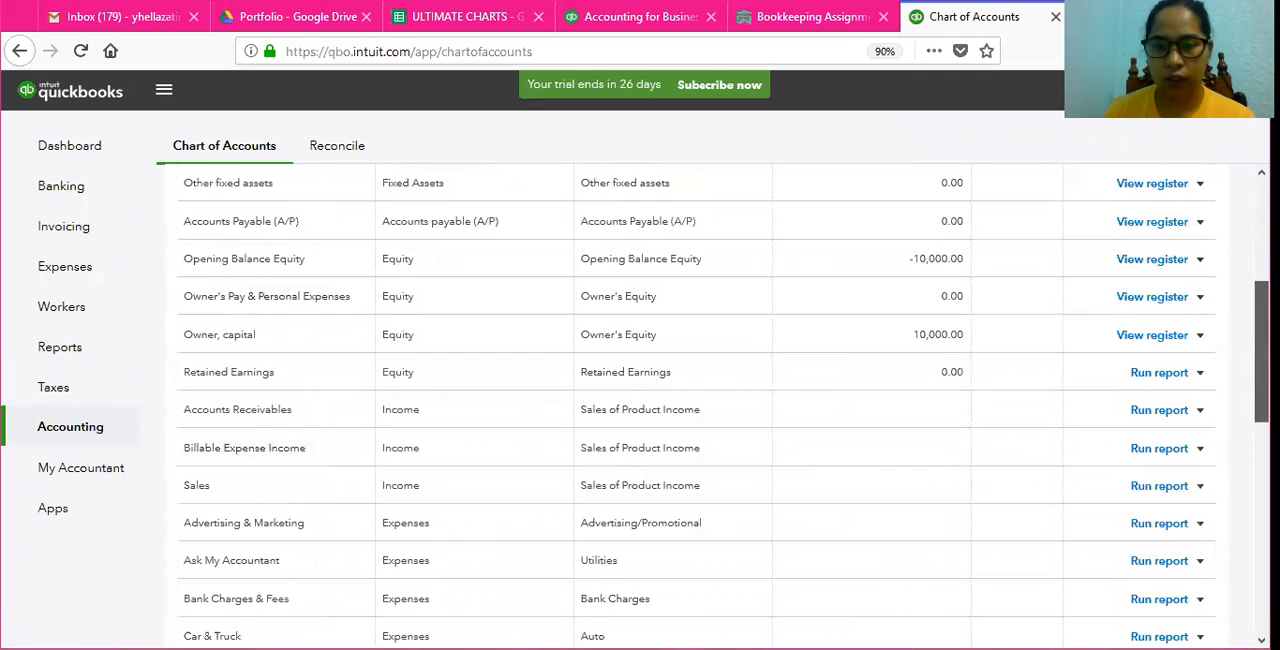
# Step: Rename the Owner, capital equity account to the owner's full name followed by ", Capital", as the assignment lists it, and save it
pyautogui.click(192, 341)
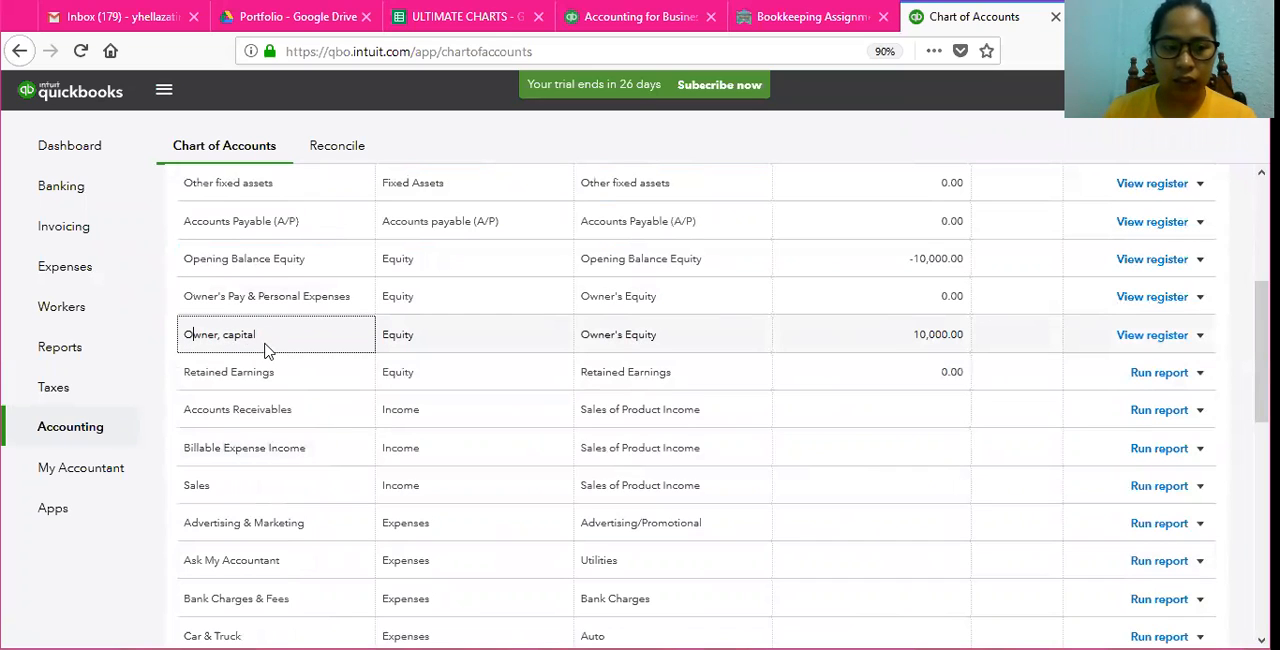
pyautogui.click(1200, 338)
pyautogui.click(1170, 365)
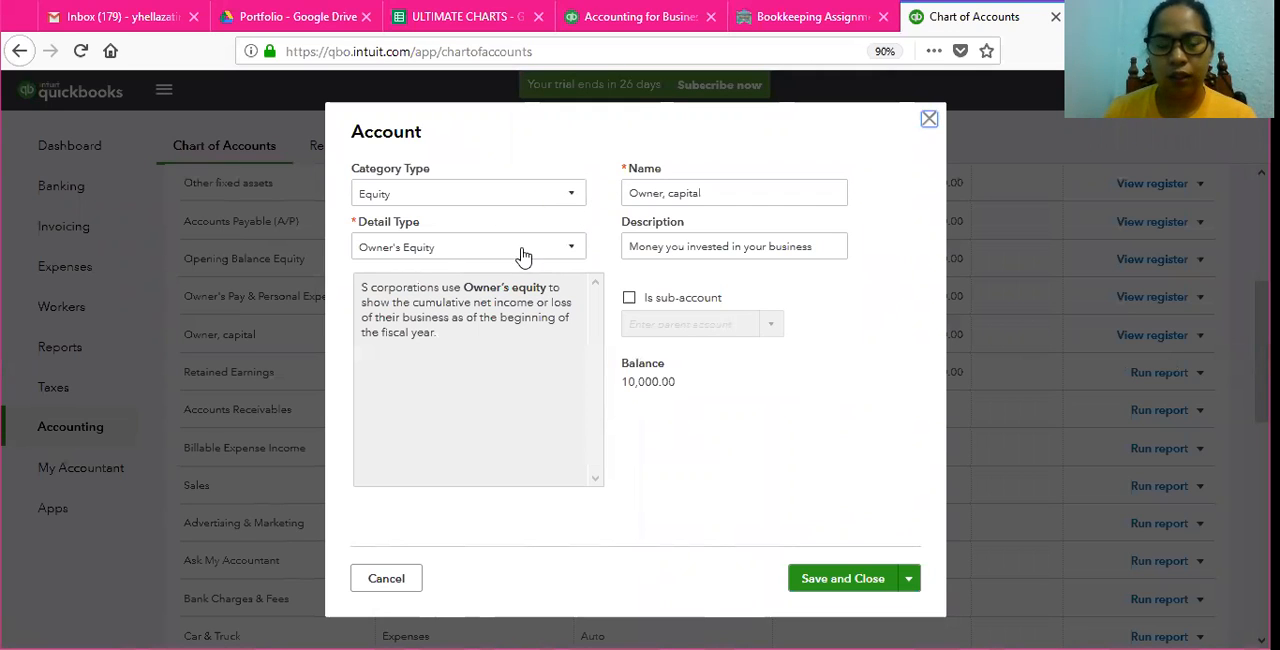
pyautogui.click(716, 194)
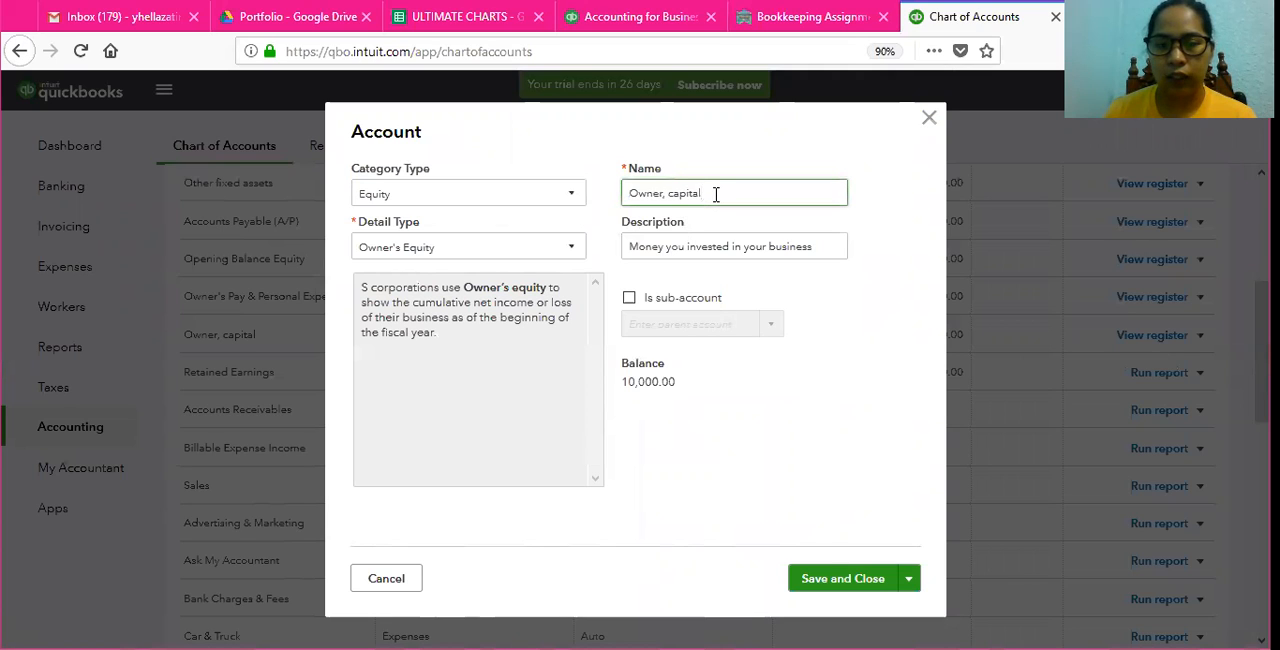
pyautogui.press('BackSpace')
pyautogui.press('BackSpace')
pyautogui.press('BackSpace')
pyautogui.press('BackSpace')
pyautogui.press('BackSpace')
pyautogui.press('BackSpace')
pyautogui.press('BackSpace')
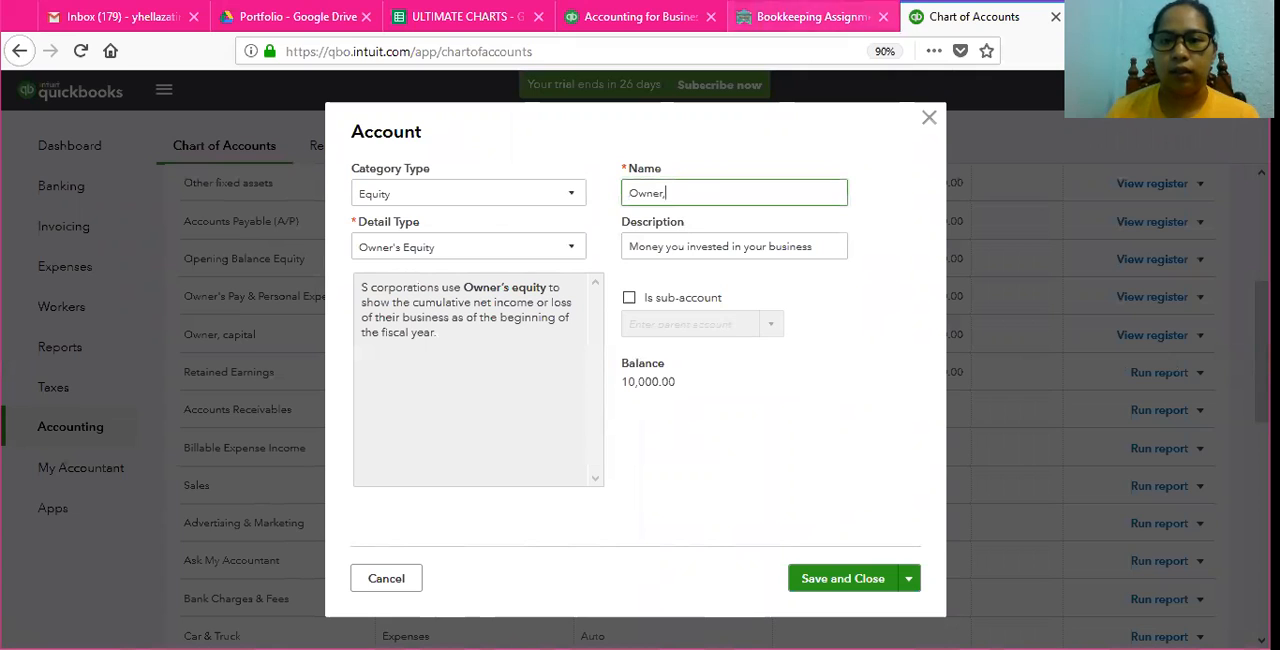
pyautogui.click(803, 20)
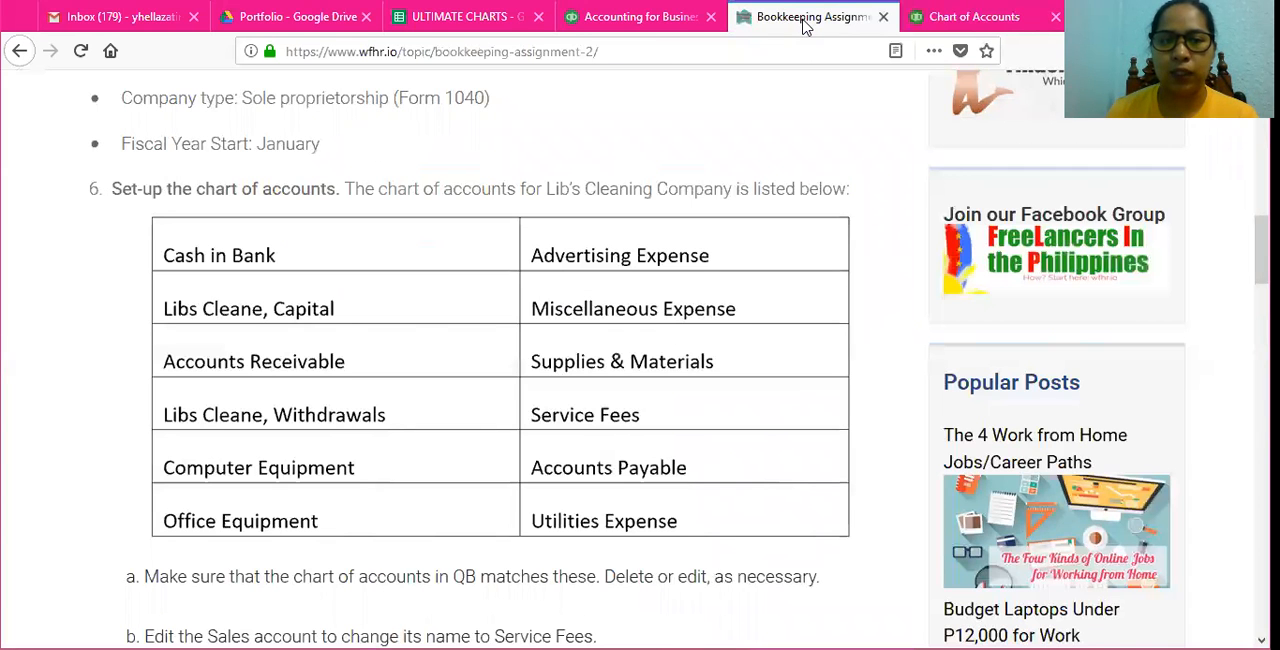
pyautogui.click(970, 17)
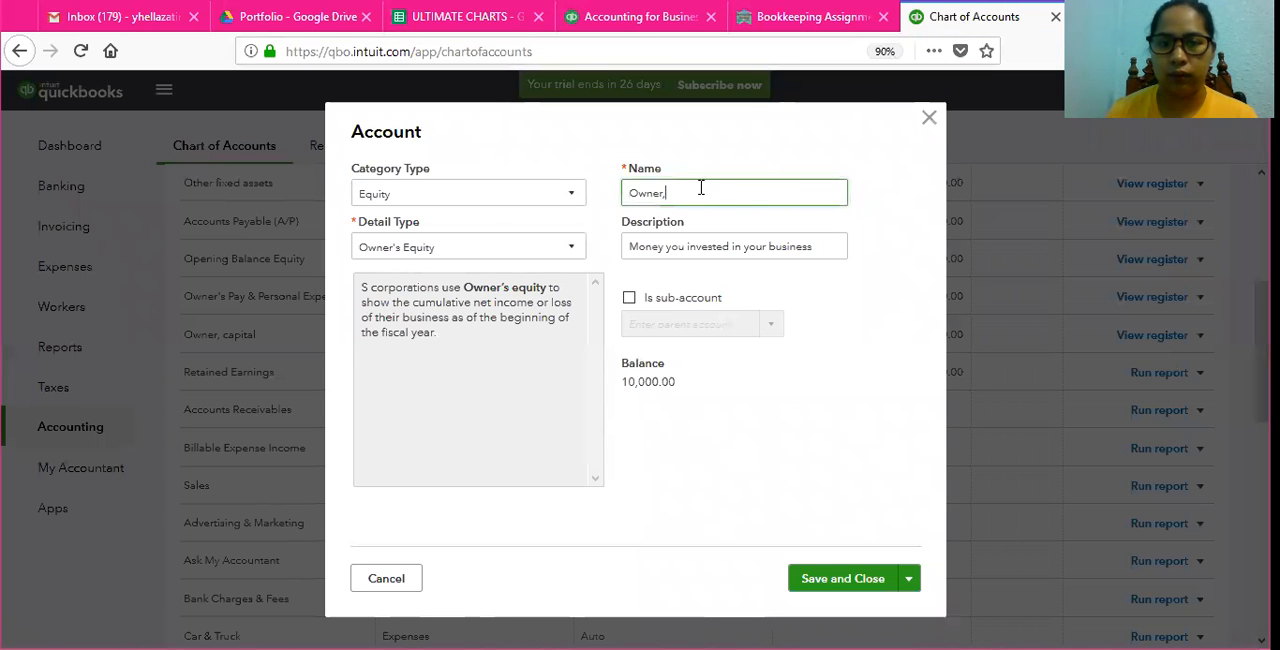
pyautogui.moveTo(725, 200); pyautogui.dragTo(630, 175)
pyautogui.press('BackSpace')
pyautogui.write('Dos Cleane')
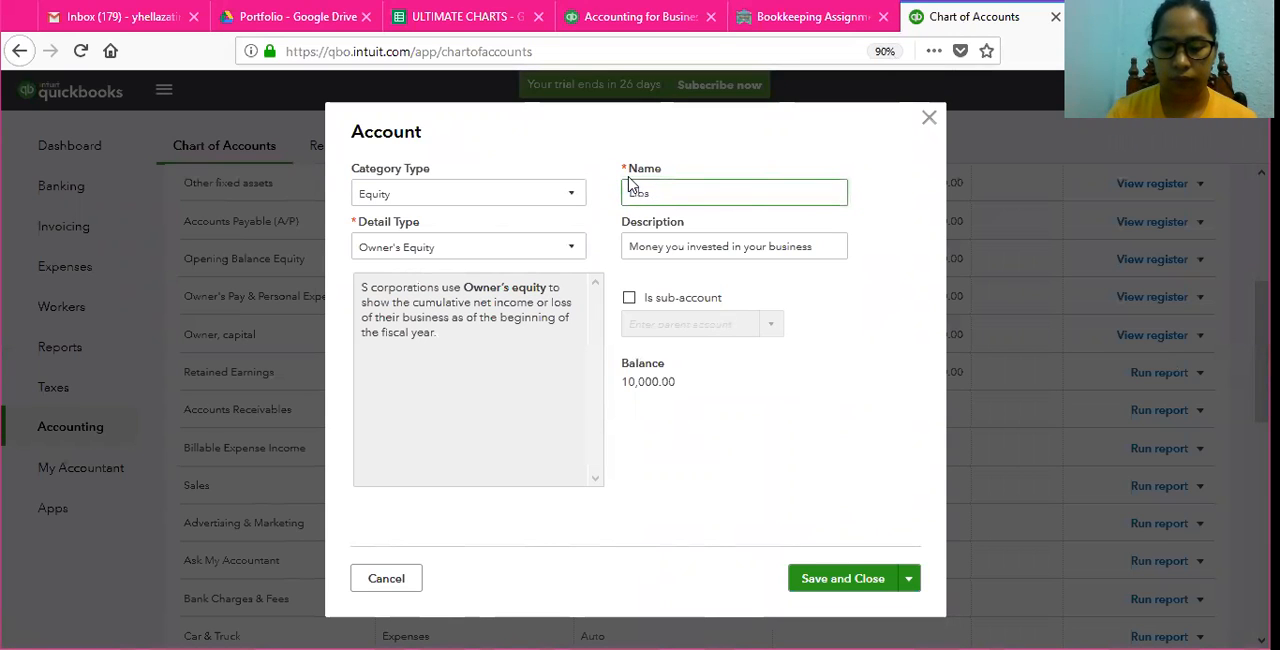
pyautogui.write(', Capital')
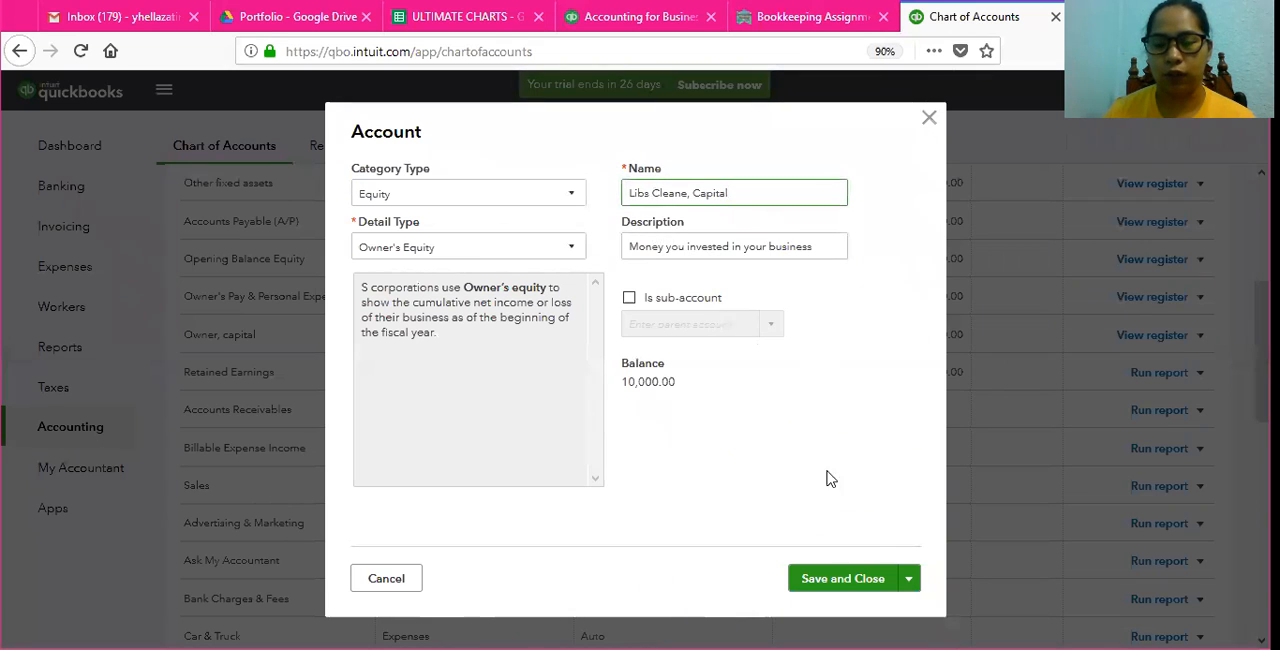
pyautogui.click(848, 590)
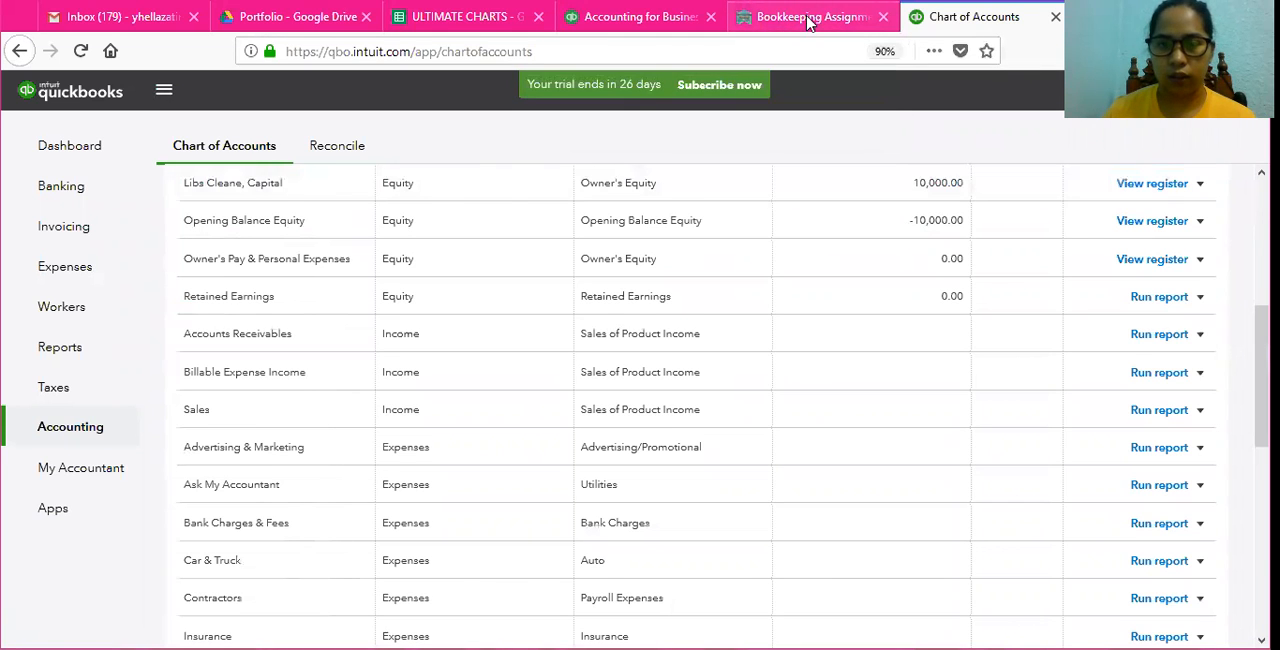
# Step: Read the assignment's June 1 owner investment transaction and compare it with the owner's capital and Opening Balance Equity accounts in the chart of accounts
pyautogui.click(808, 20)
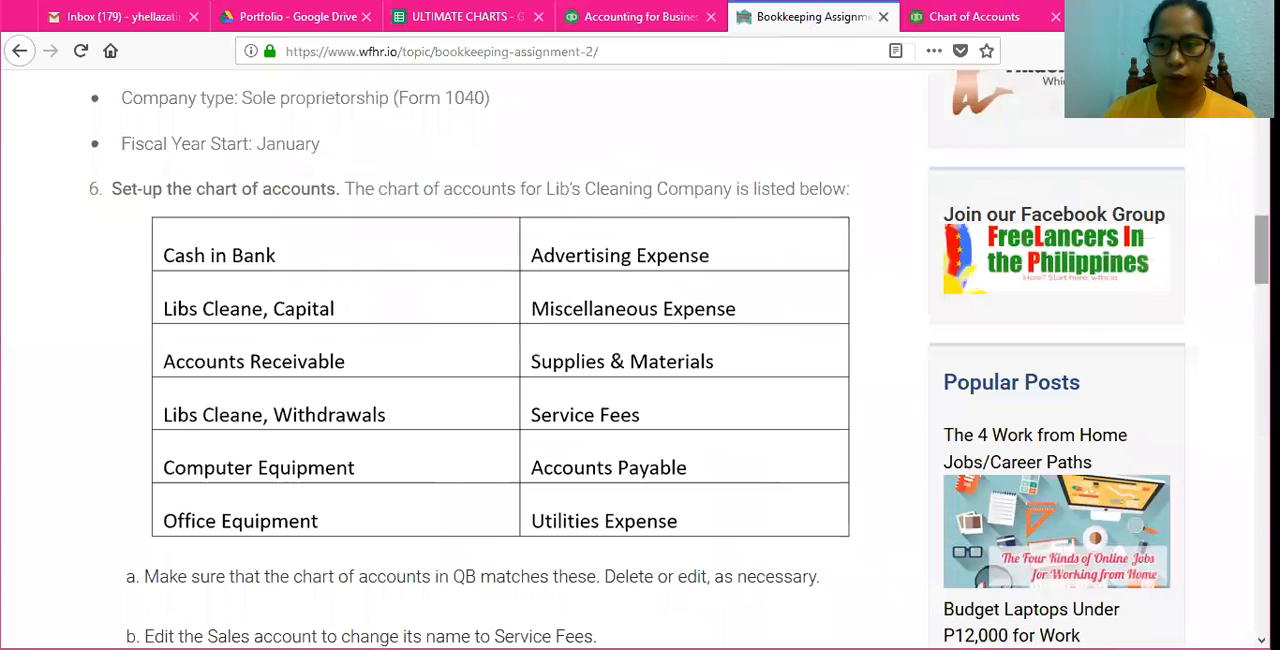
pyautogui.scroll(-5, 640, 360)
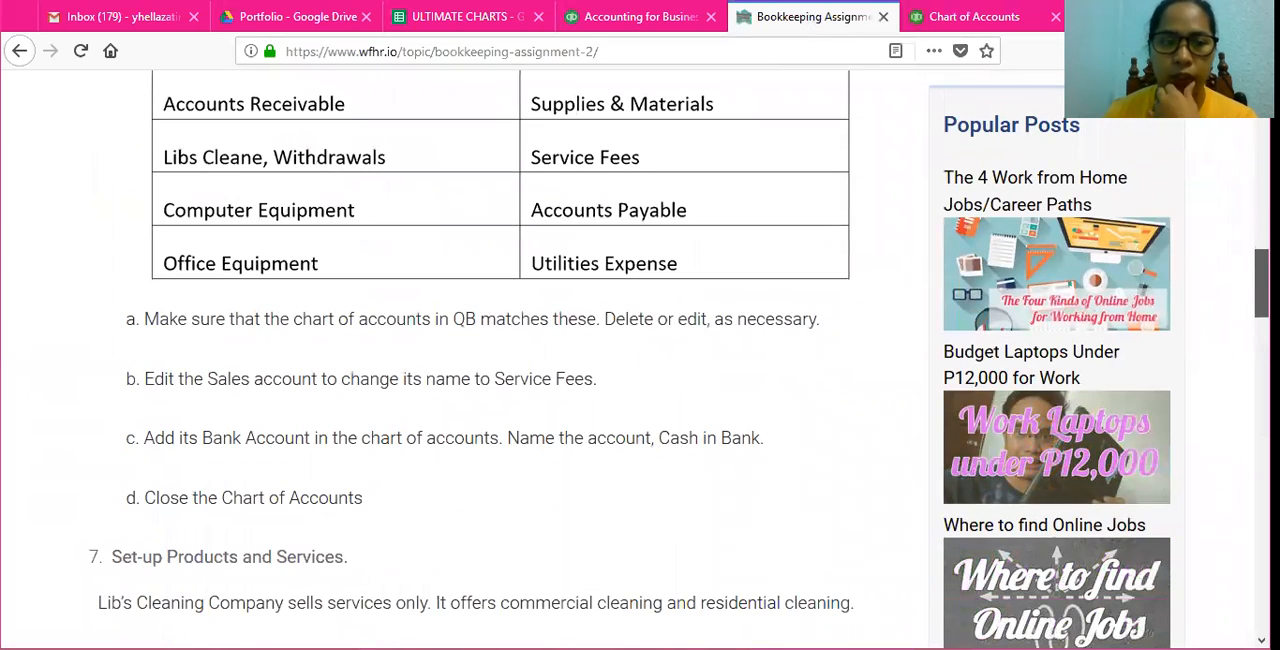
pyautogui.scroll(-8, 640, 360)
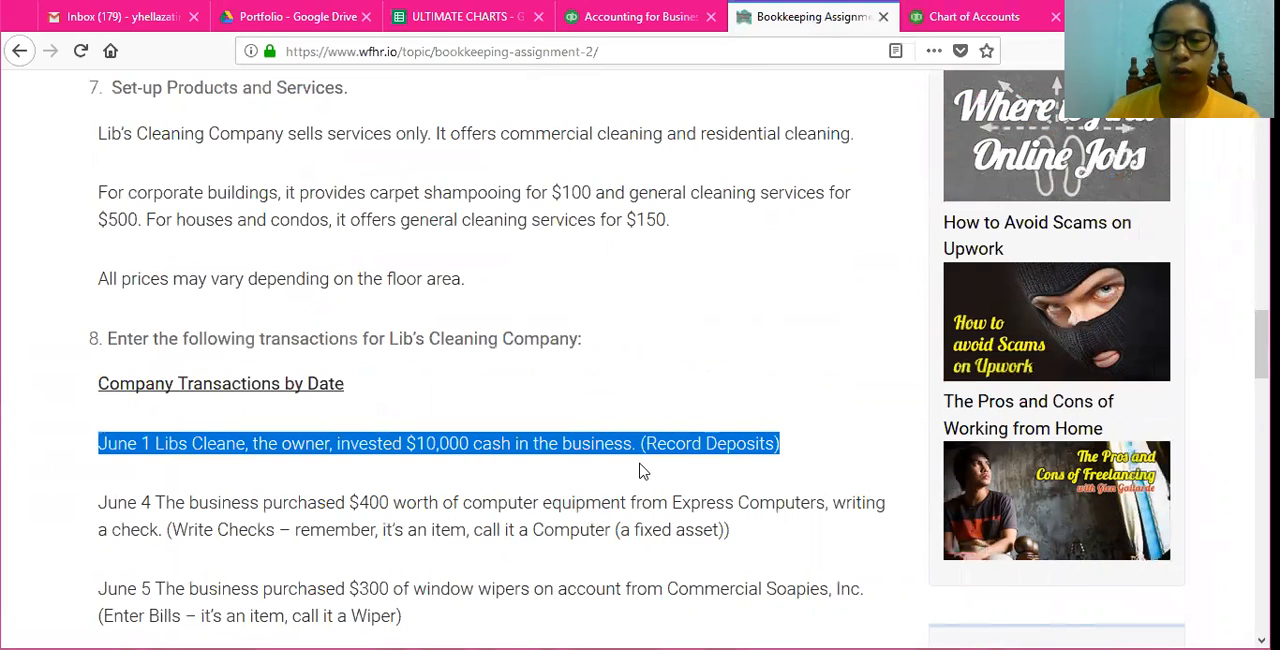
pyautogui.click(975, 16)
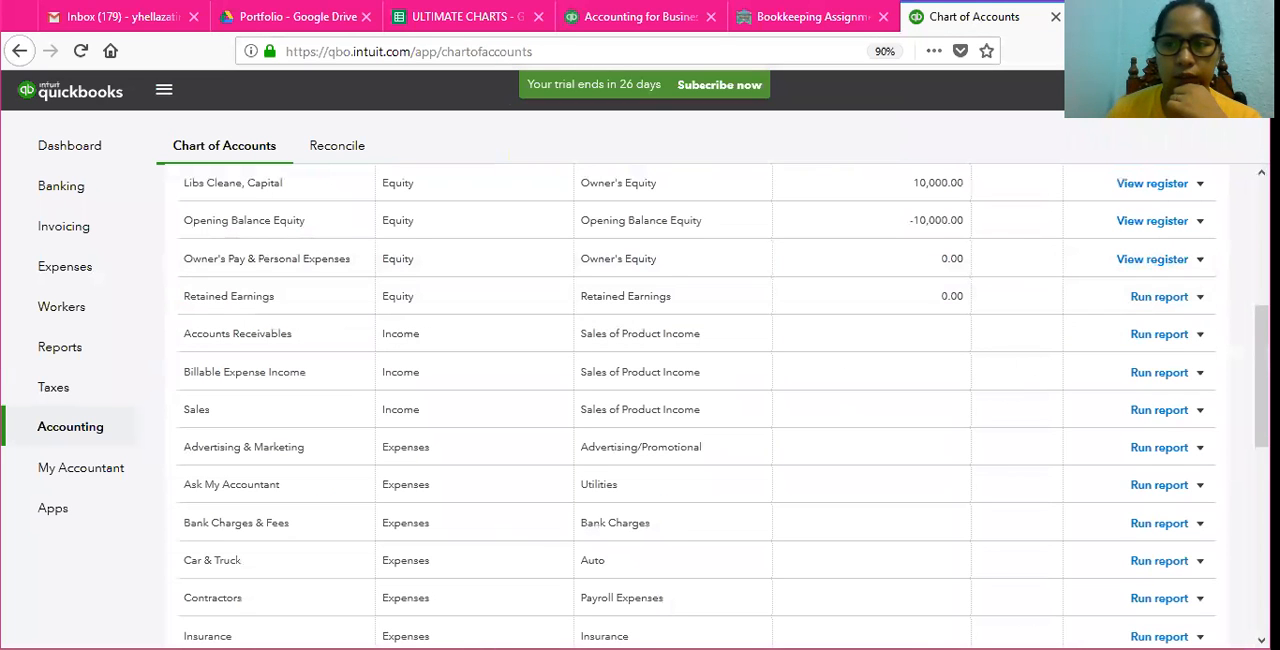
pyautogui.scroll(5, 184, 309)
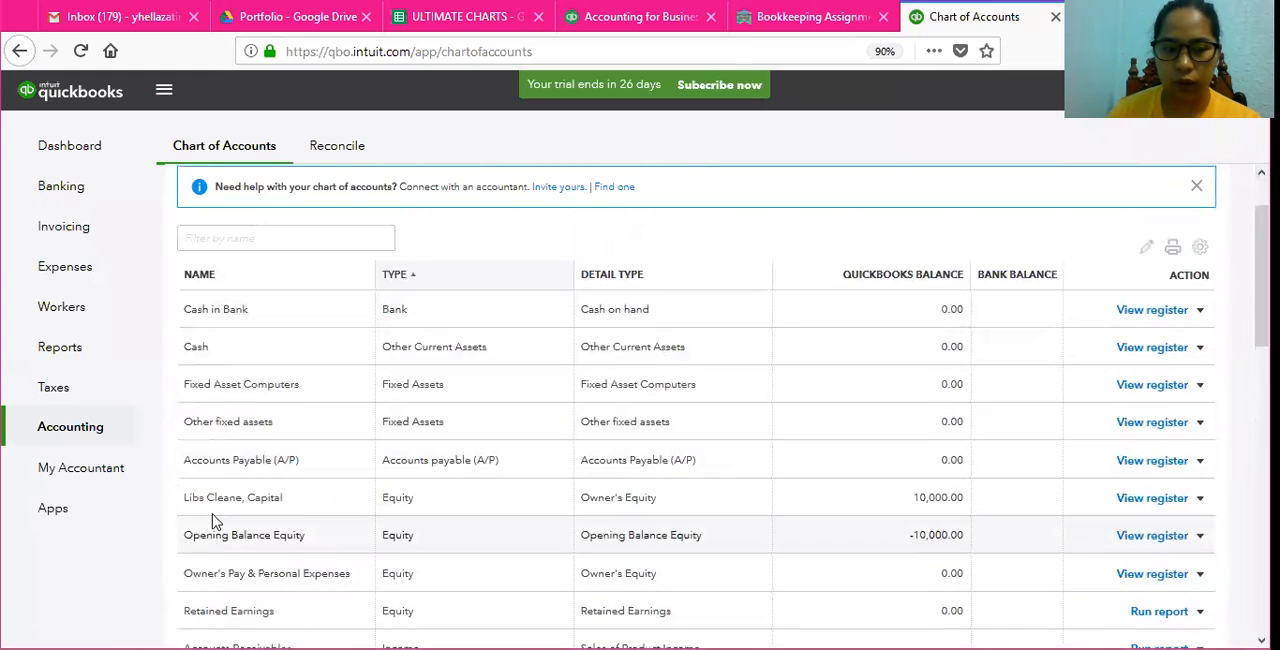
pyautogui.moveTo(183, 497); pyautogui.dragTo(1006, 498)
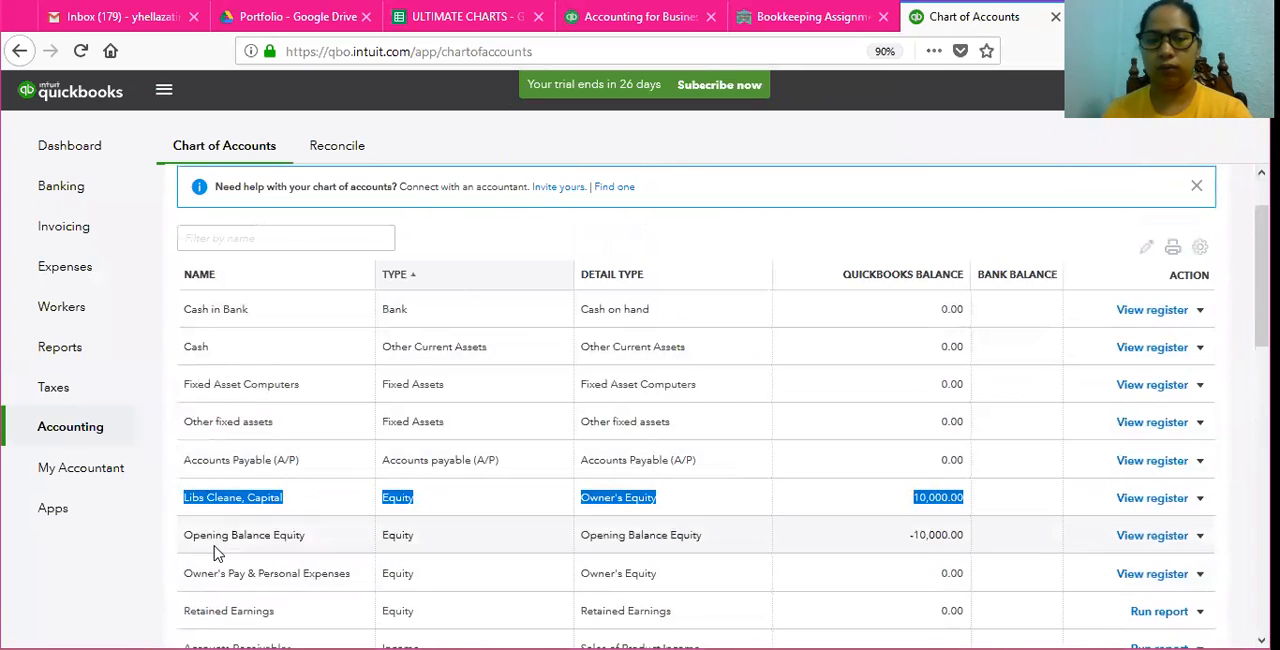
pyautogui.moveTo(212, 535); pyautogui.dragTo(1014, 529)
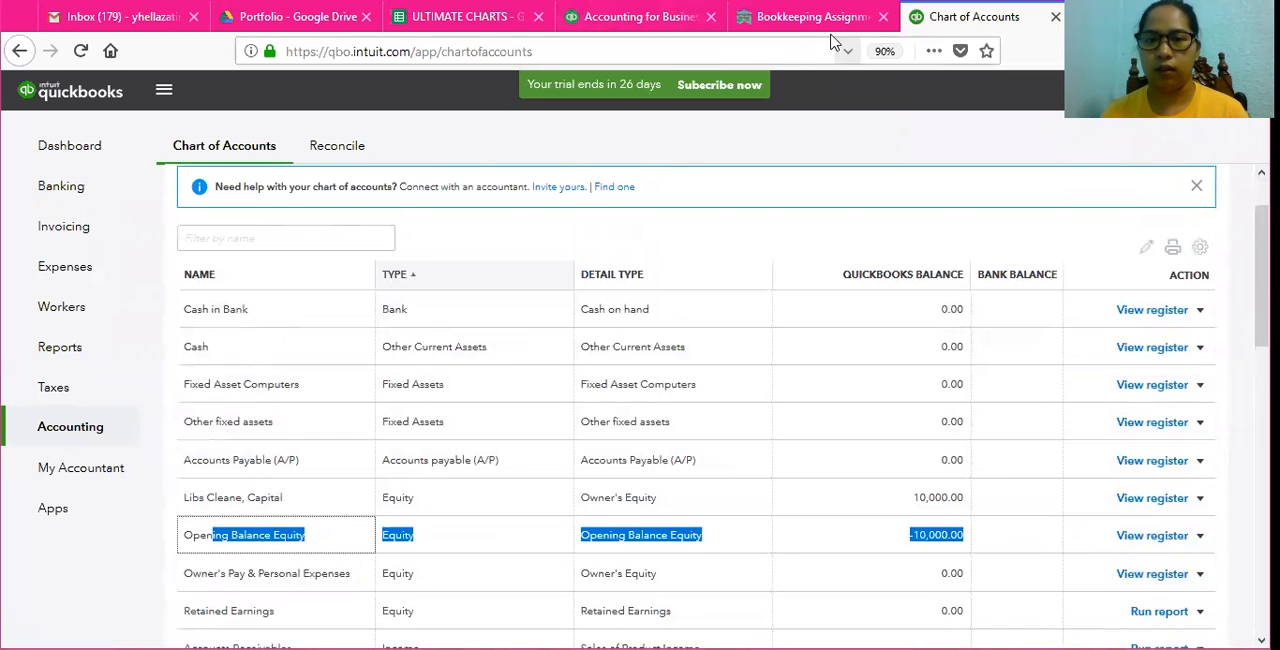
# Step: Check the assignment's account list for Accounts Receivable and look through the chart of accounts for a matching receivable-type account
pyautogui.click(797, 24)
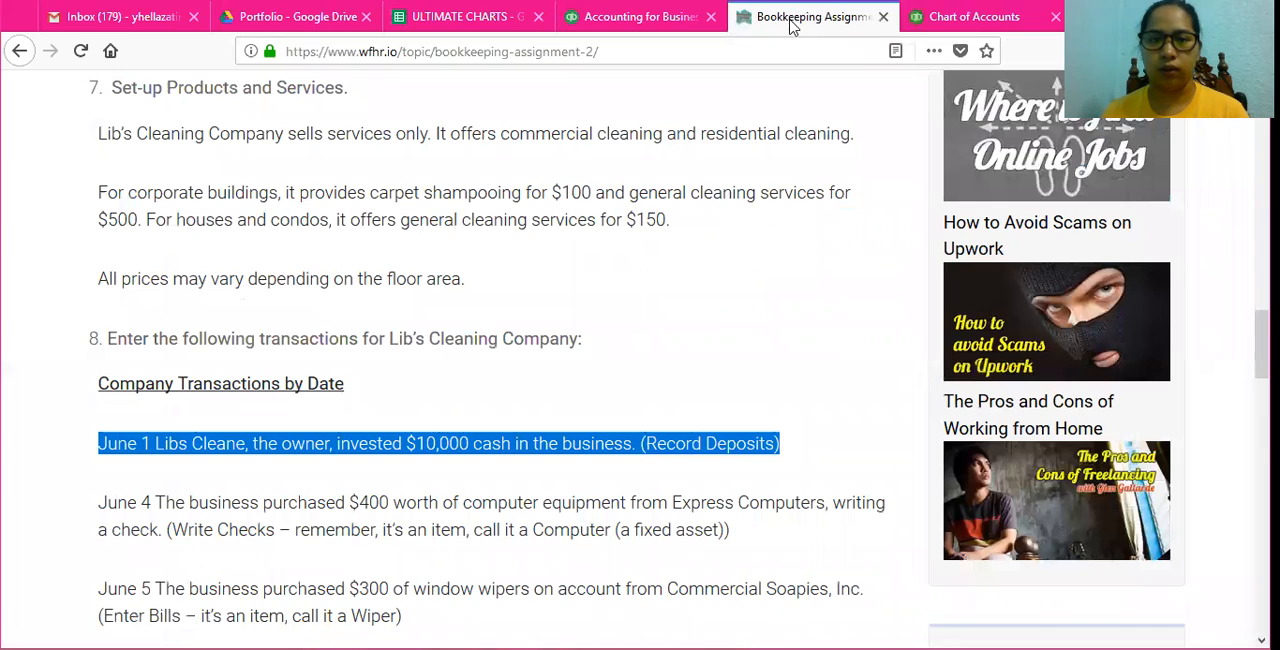
pyautogui.scroll(5, 665, 171)
pyautogui.scroll(3, 295, 258)
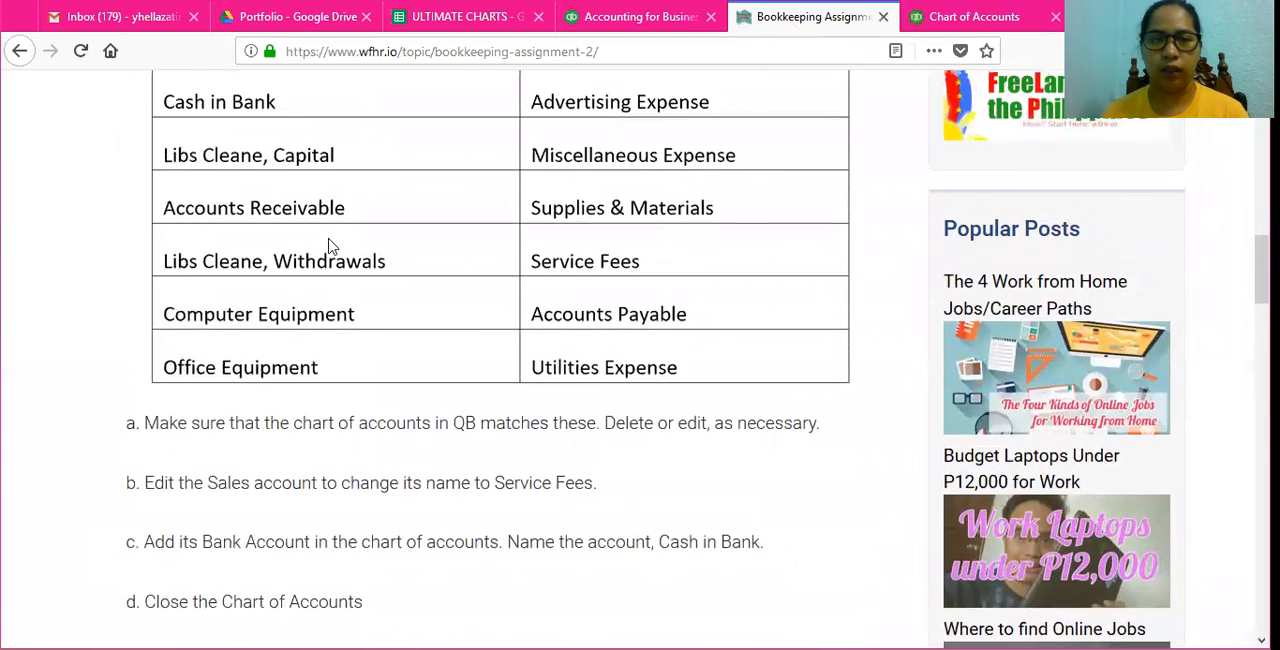
pyautogui.click(1025, 18)
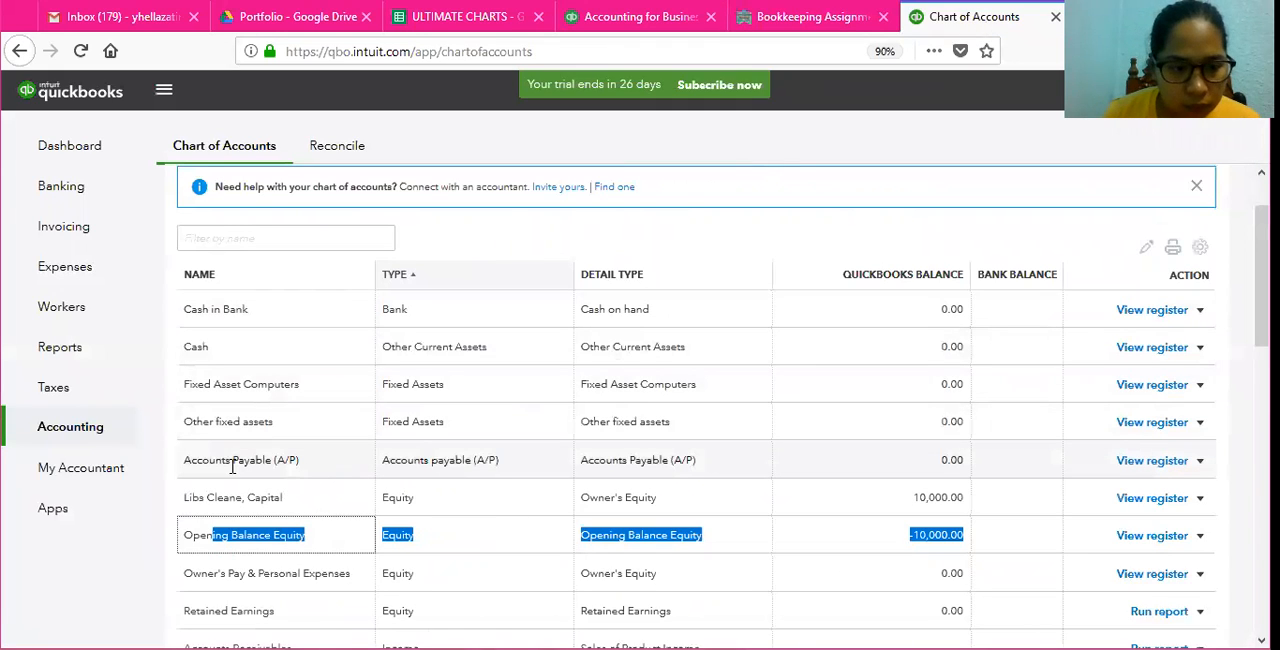
pyautogui.click(232, 466)
pyautogui.moveTo(197, 460); pyautogui.dragTo(536, 458)
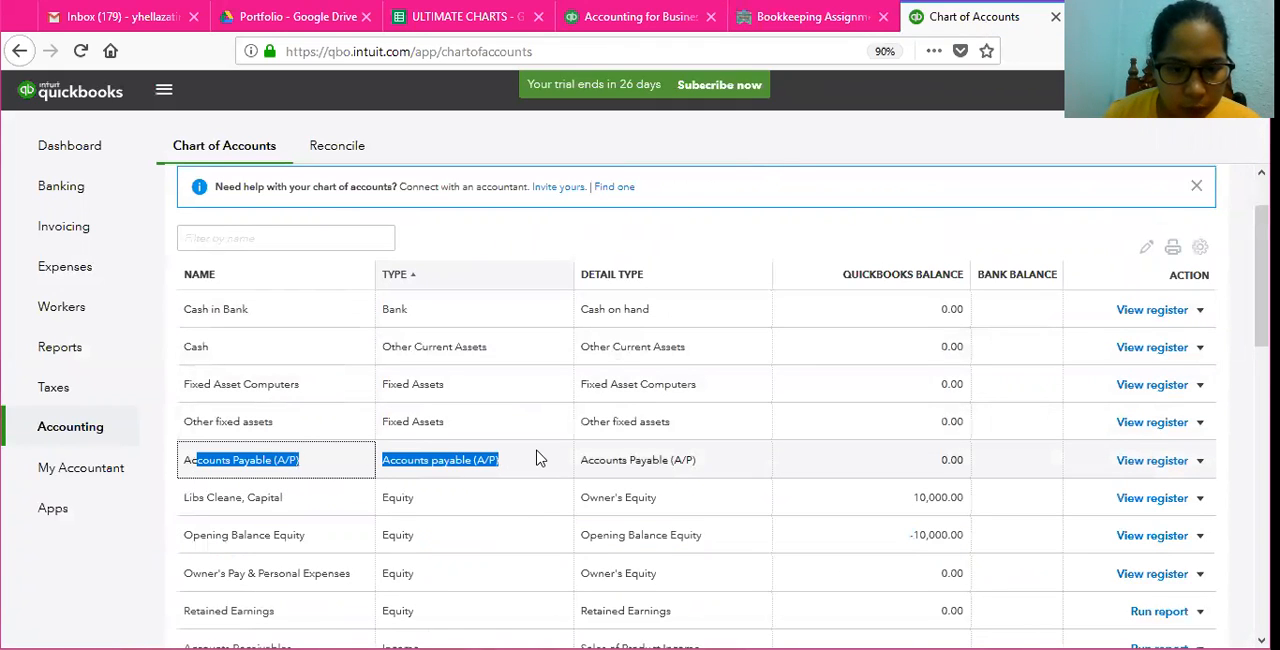
pyautogui.scroll(-5, 536, 455)
pyautogui.scroll(-3, 311, 264)
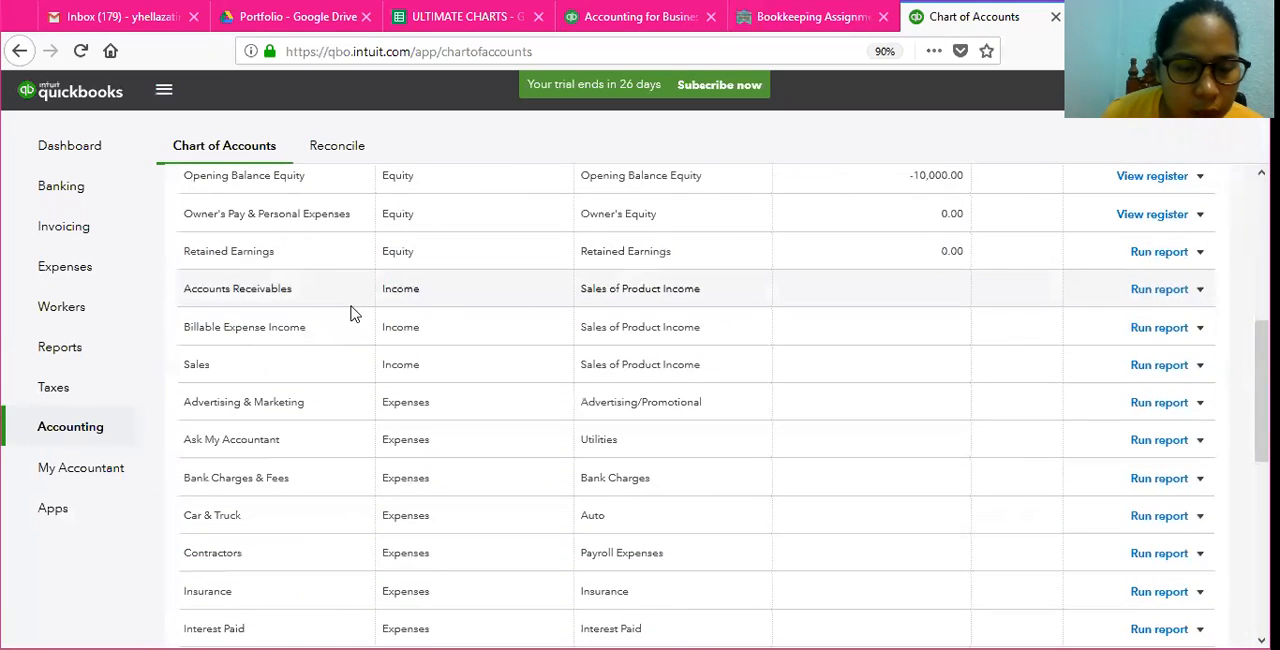
pyautogui.scroll(-4, 350, 313)
pyautogui.scroll(7, 351, 317)
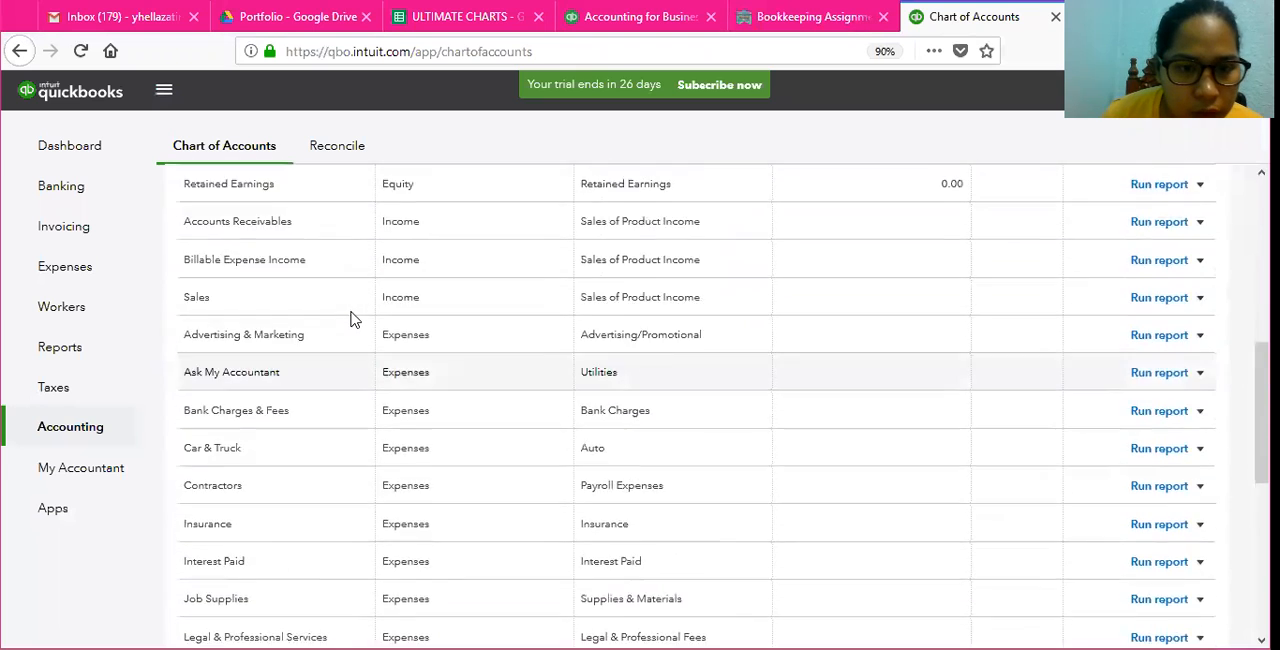
pyautogui.scroll(5, 350, 318)
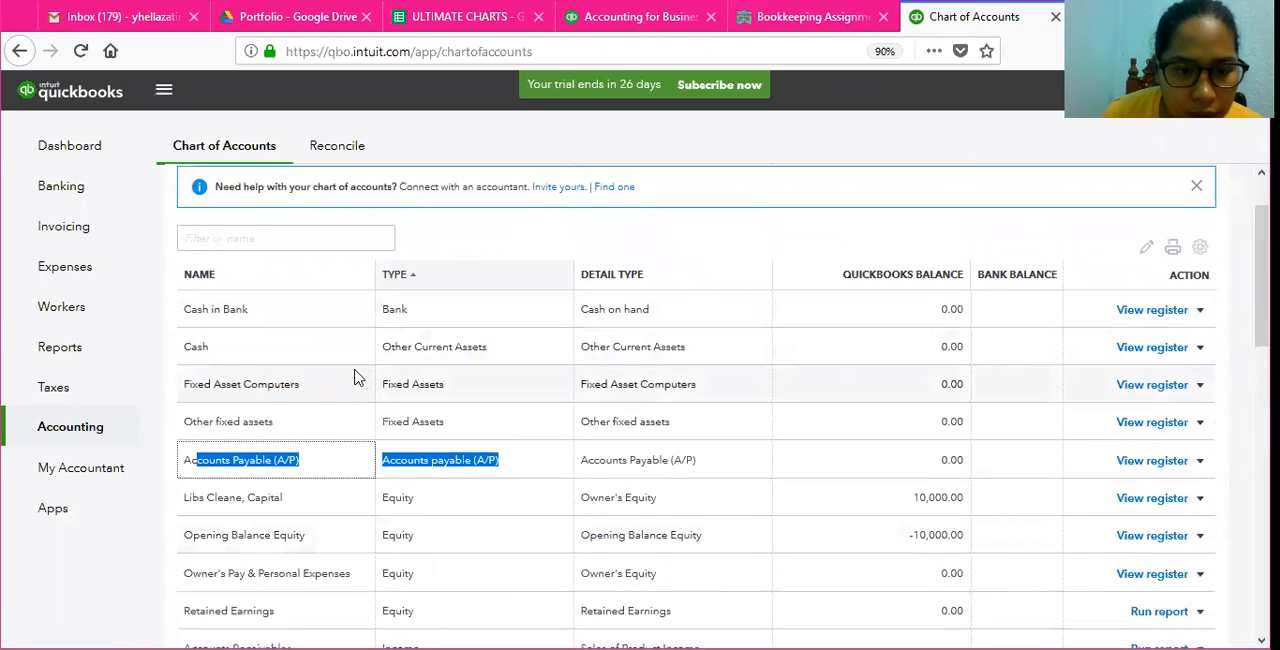
pyautogui.scroll(-15, 355, 438)
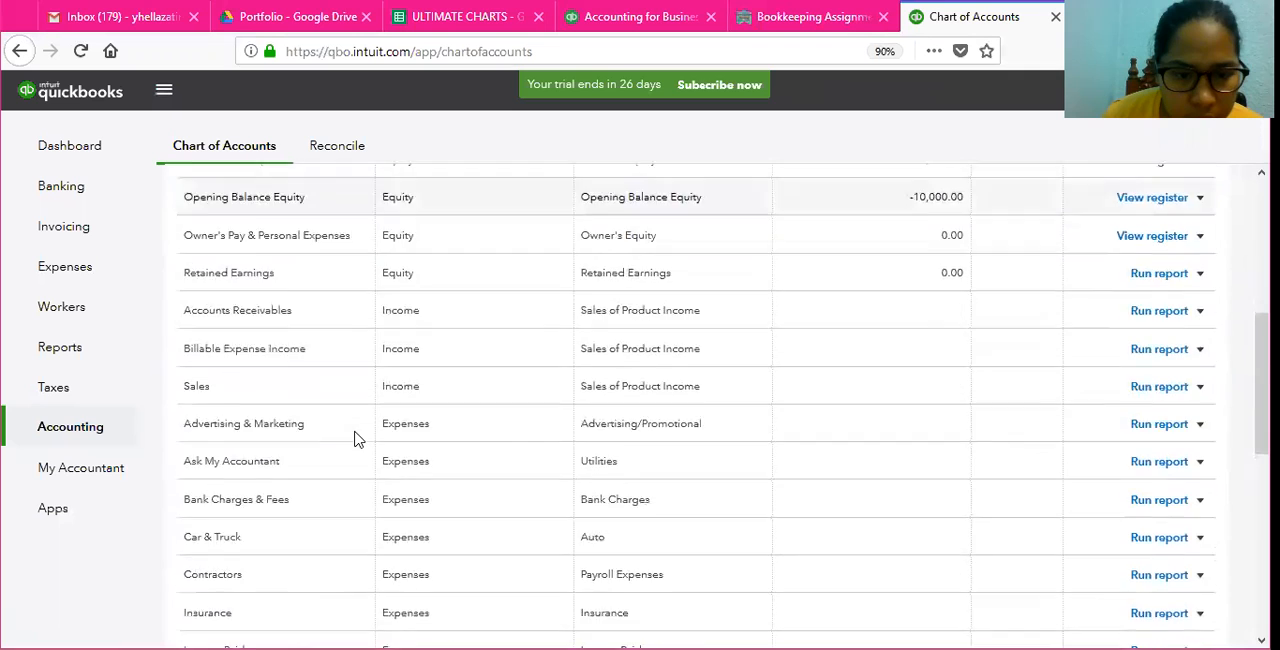
pyautogui.scroll(15, 355, 438)
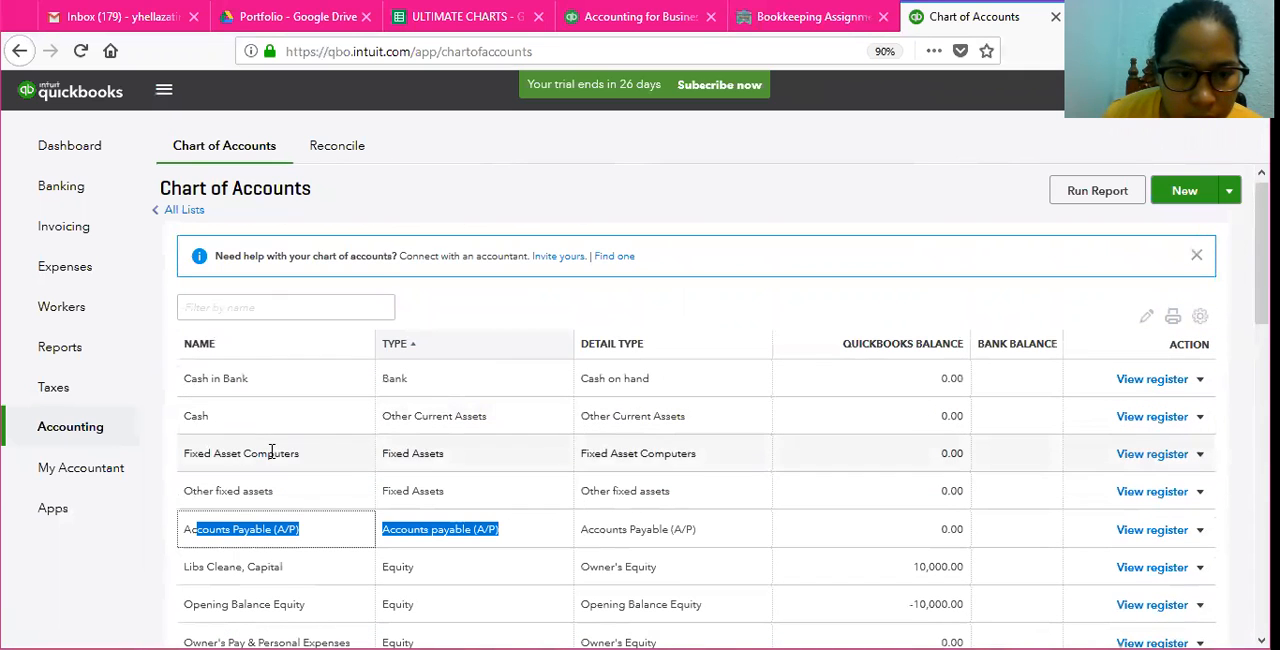
pyautogui.click(330, 533)
pyautogui.scroll(-4, 330, 530)
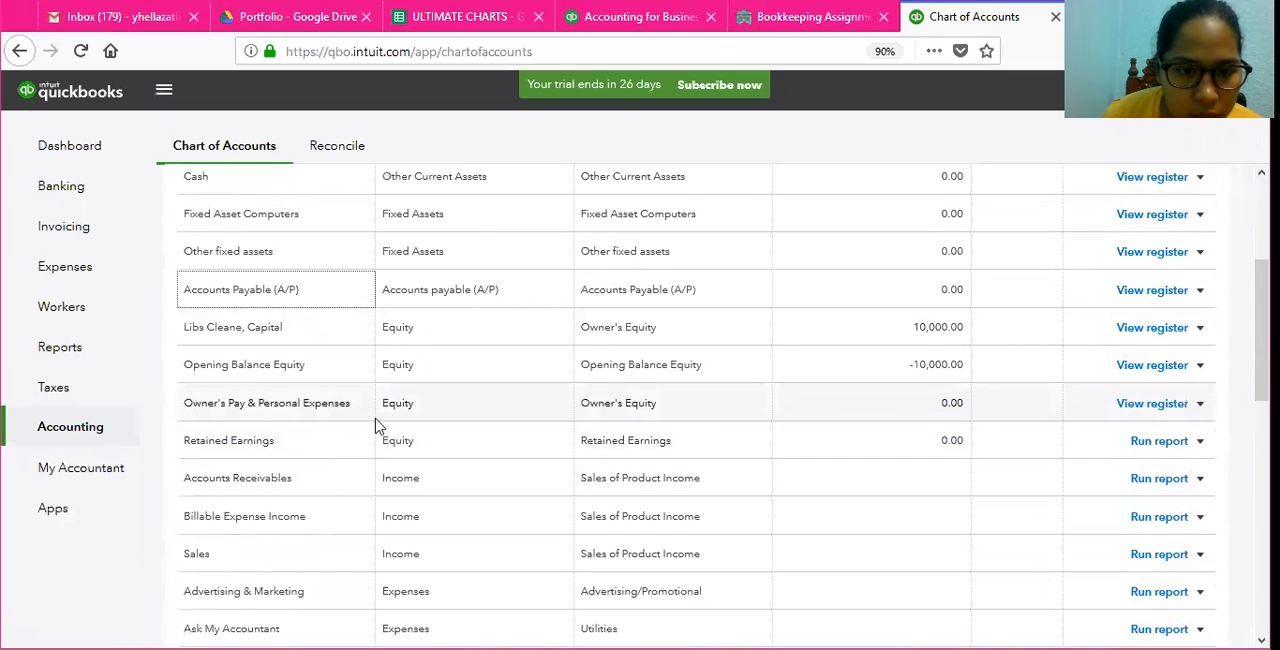
pyautogui.scroll(4, 376, 425)
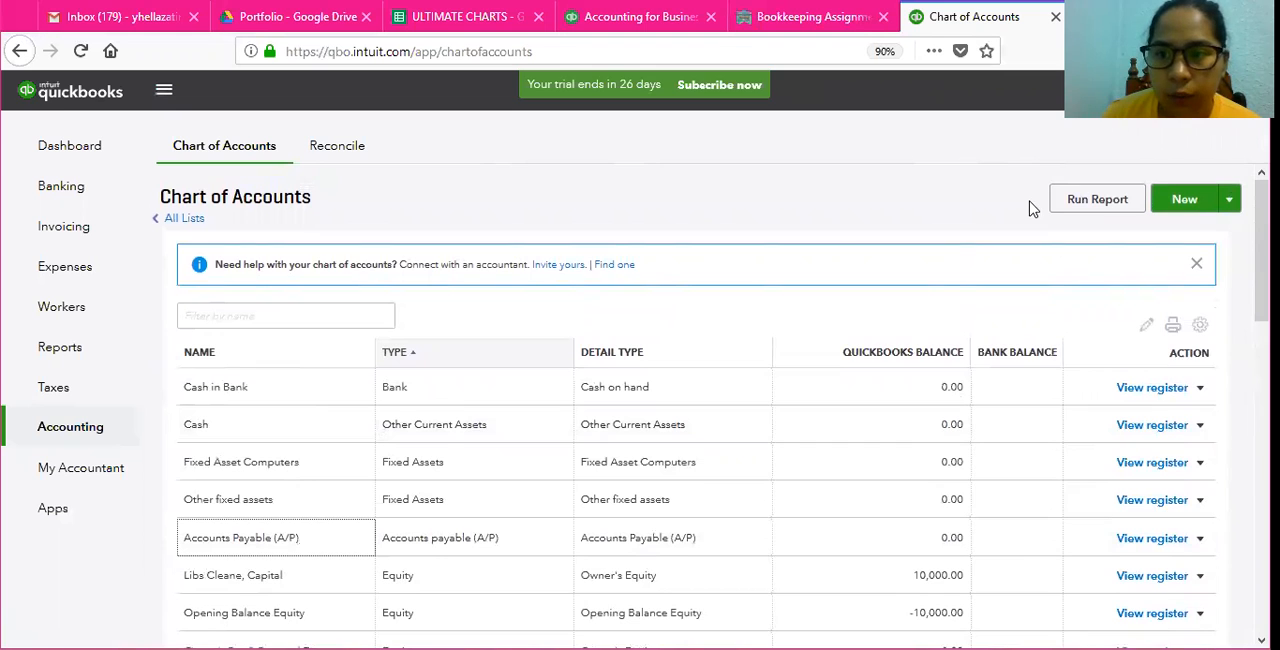
# Step: Create and save a new account with category and detail type Accounts Receivable (A/R), named Accounts Receivable (A/R)
pyautogui.click(1183, 200)
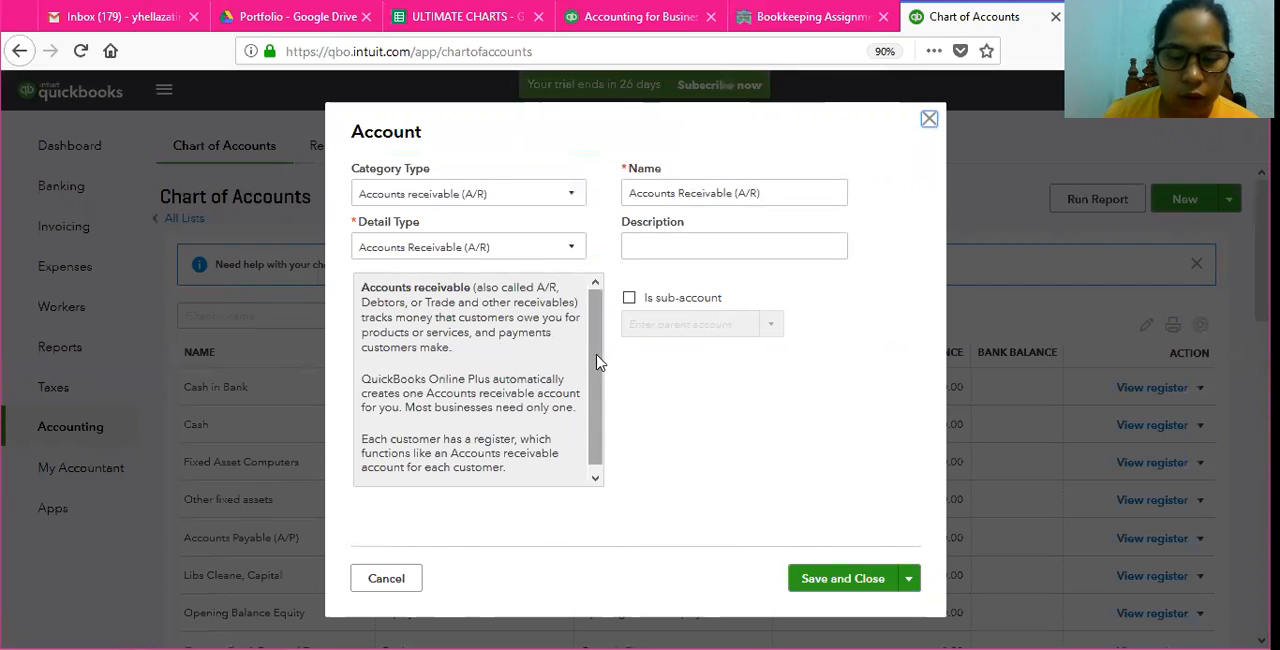
pyautogui.moveTo(596, 374)
pyautogui.mouseDown()
pyautogui.moveTo(597, 412)
pyautogui.moveTo(600, 358)
pyautogui.mouseUp()
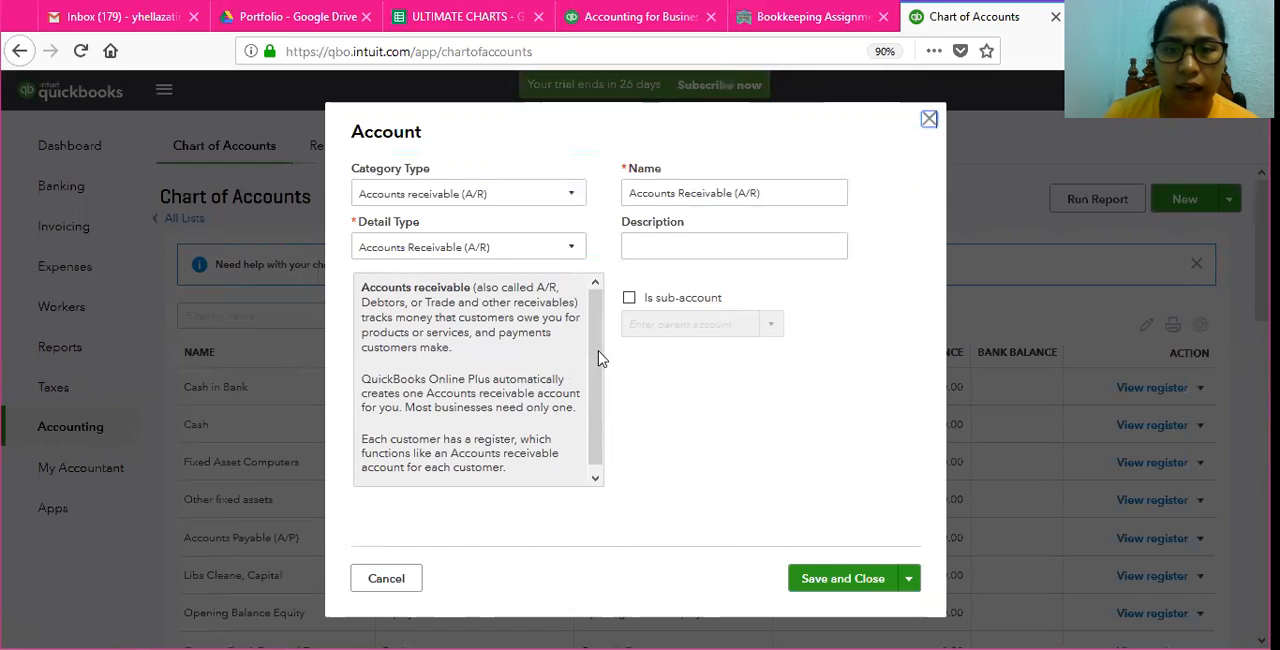
pyautogui.click(845, 580)
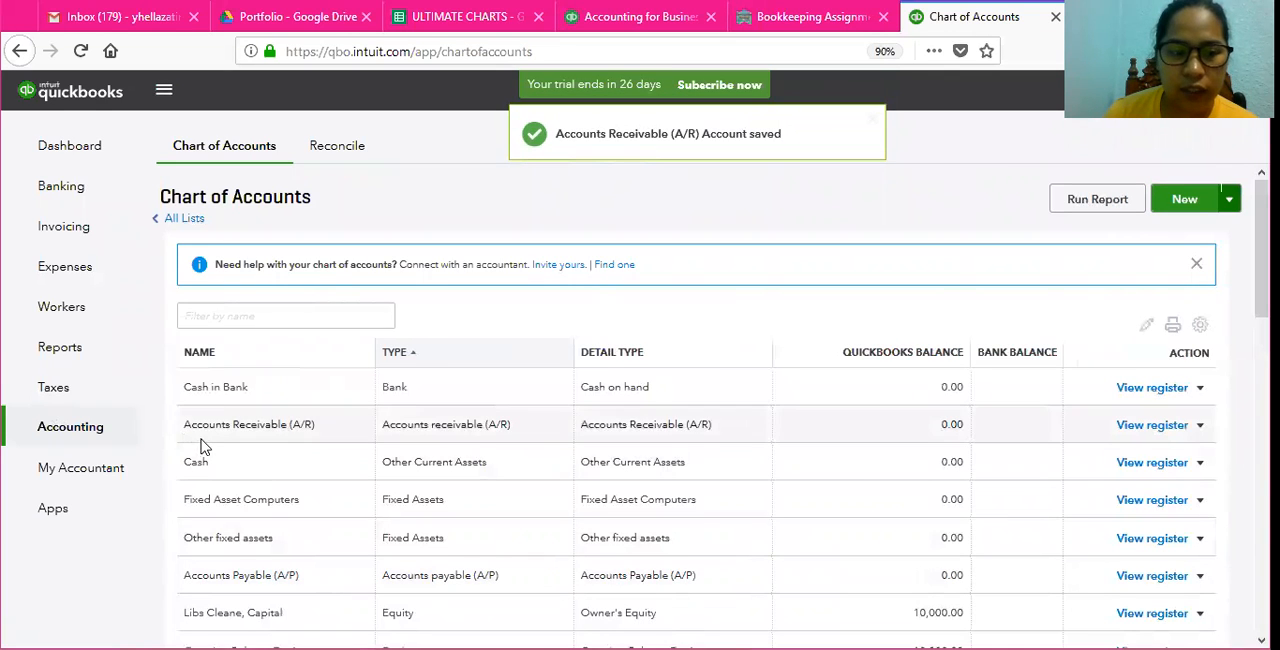
pyautogui.moveTo(453, 424); pyautogui.dragTo(1216, 425)
pyautogui.click(1200, 425)
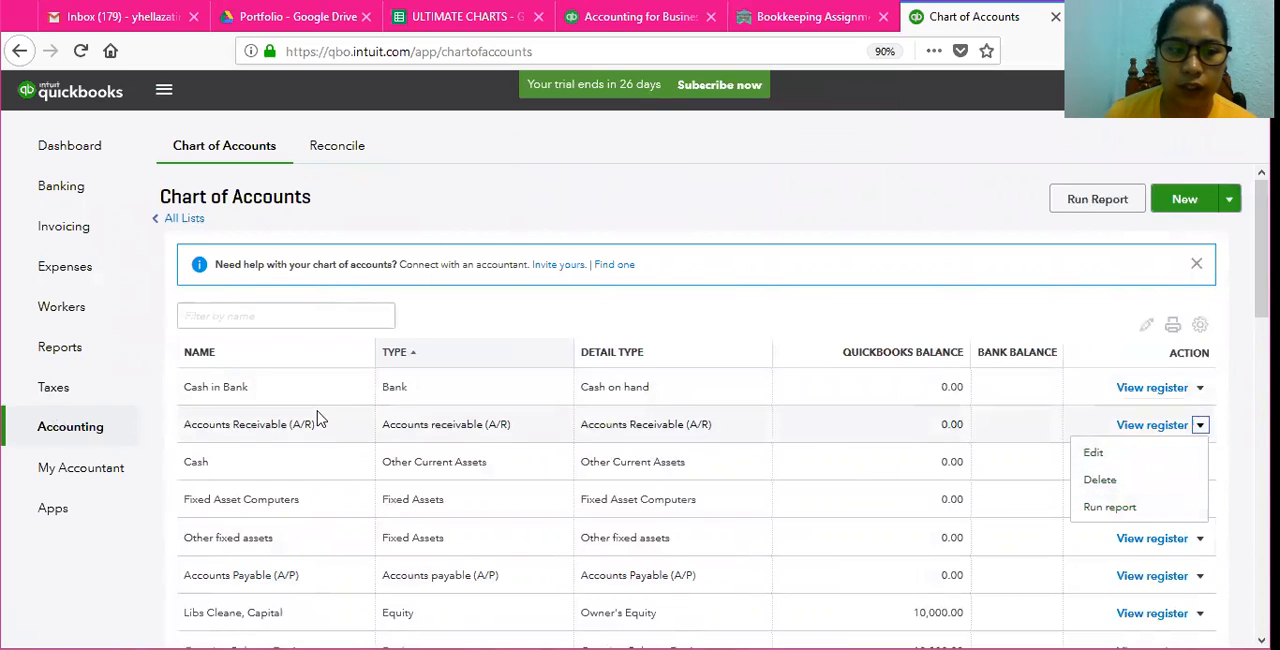
# Step: Check the assignment for the required owner's withdrawals account and locate the corresponding equity account in the chart of accounts
pyautogui.click(811, 22)
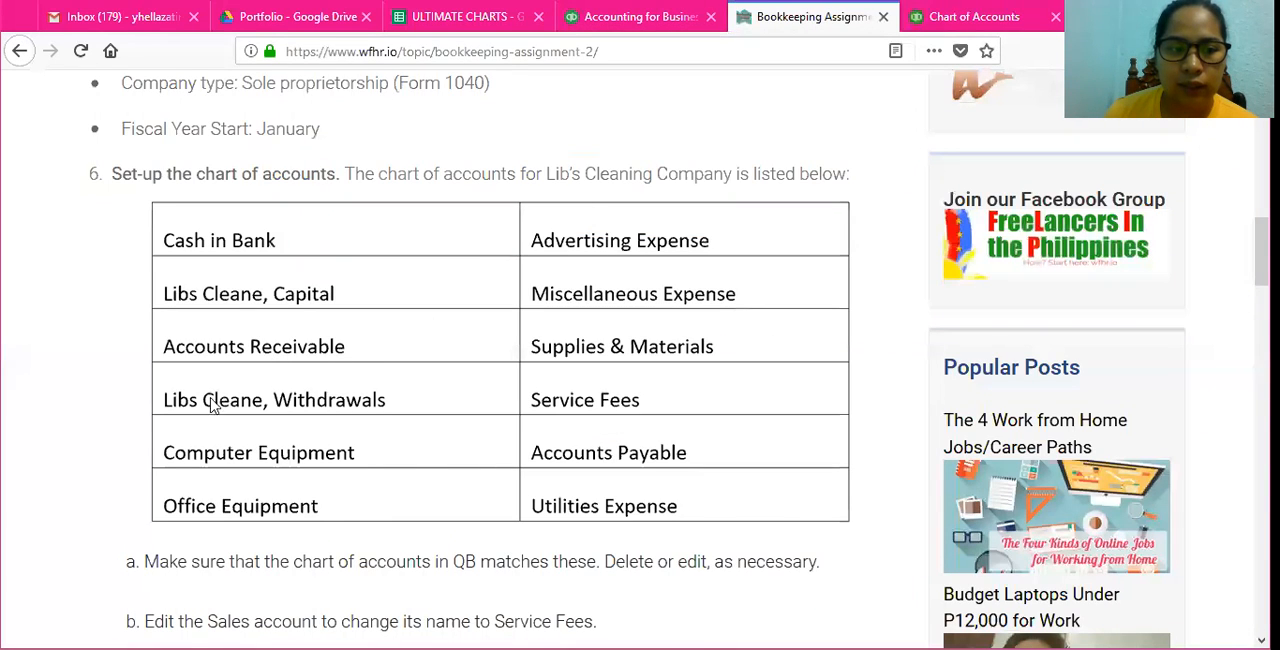
pyautogui.click(975, 22)
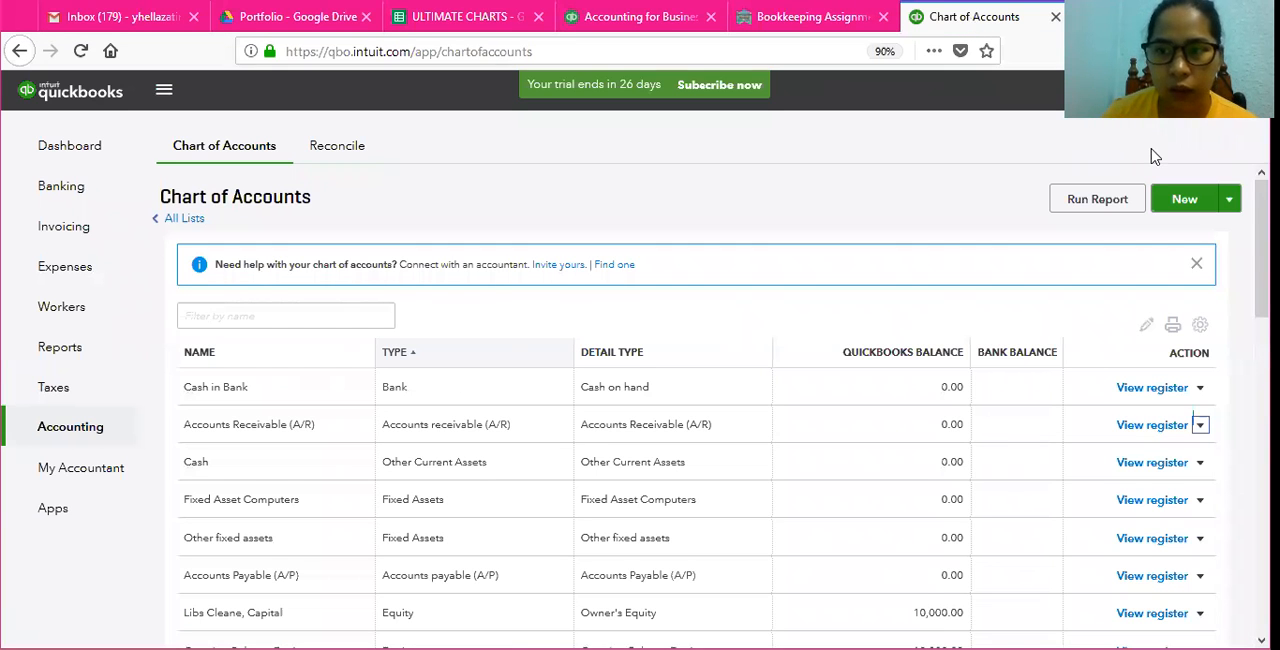
pyautogui.scroll(-1, 1262, 250)
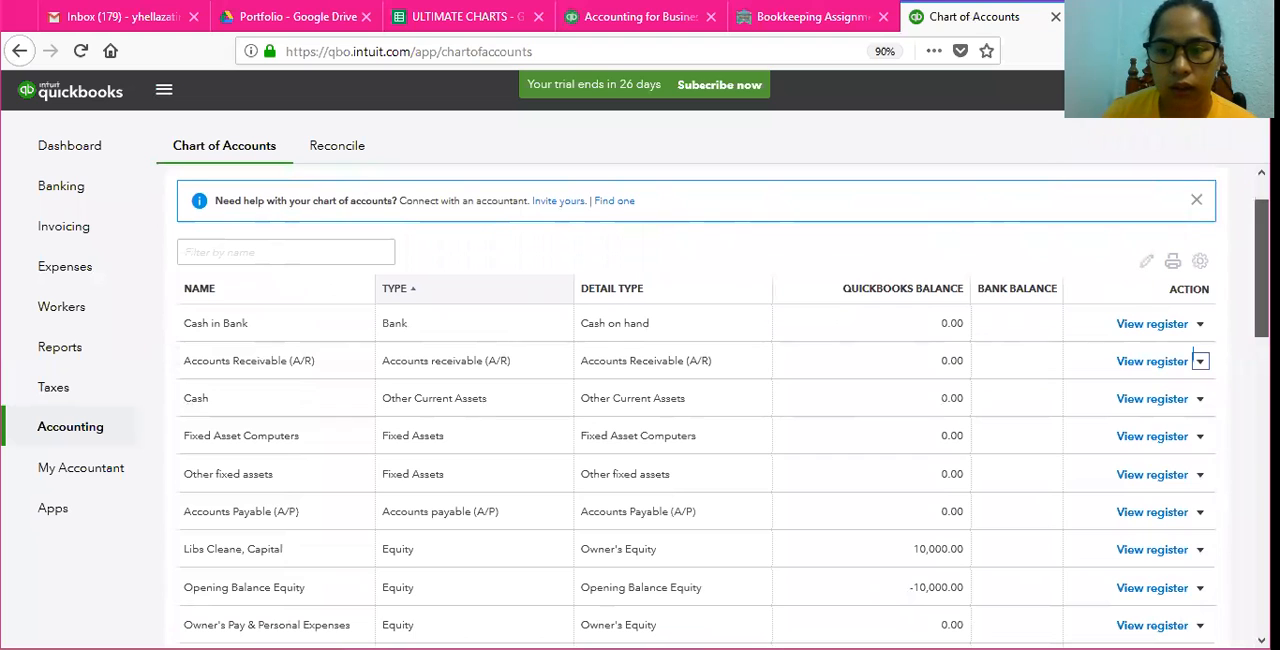
pyautogui.scroll(-3, 700, 400)
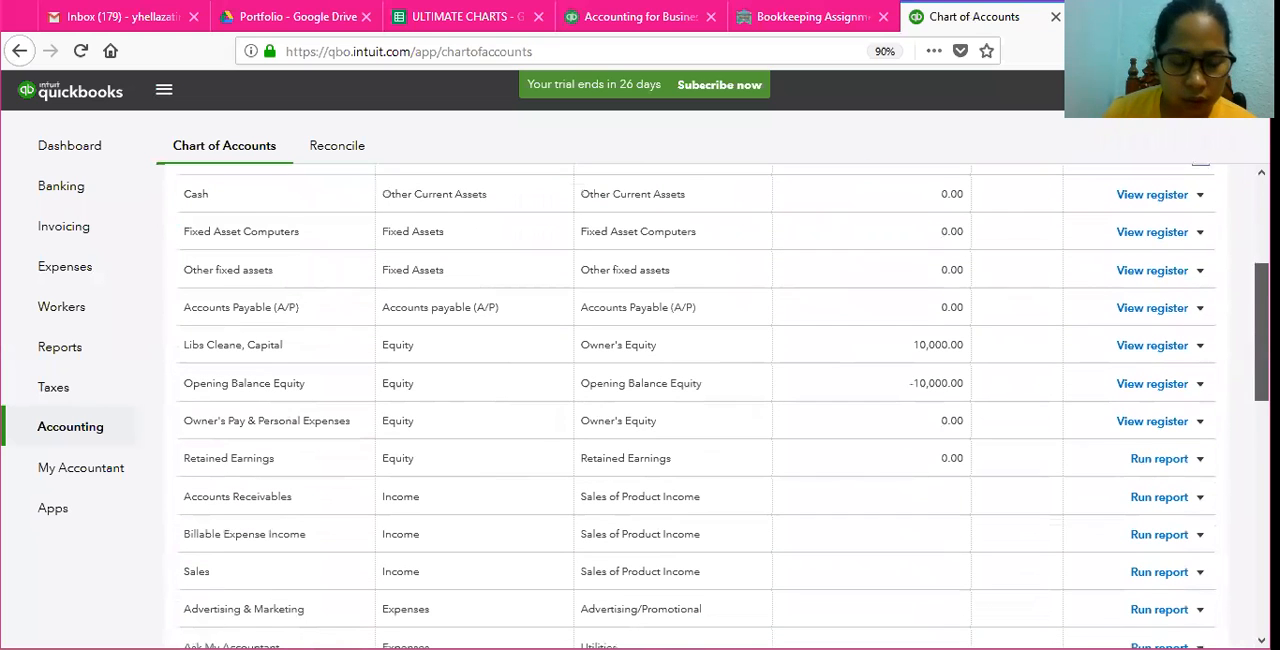
pyautogui.scroll(-1, 700, 400)
pyautogui.scroll(2, 1200, 238)
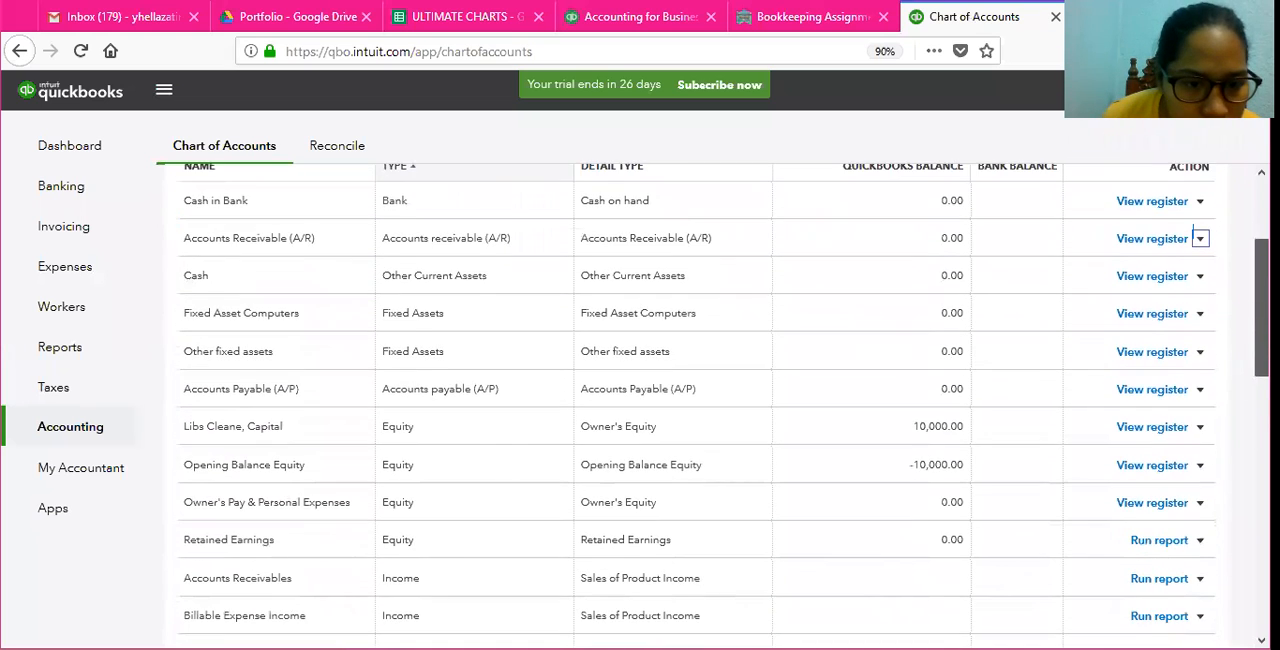
pyautogui.scroll(-3, 1200, 238)
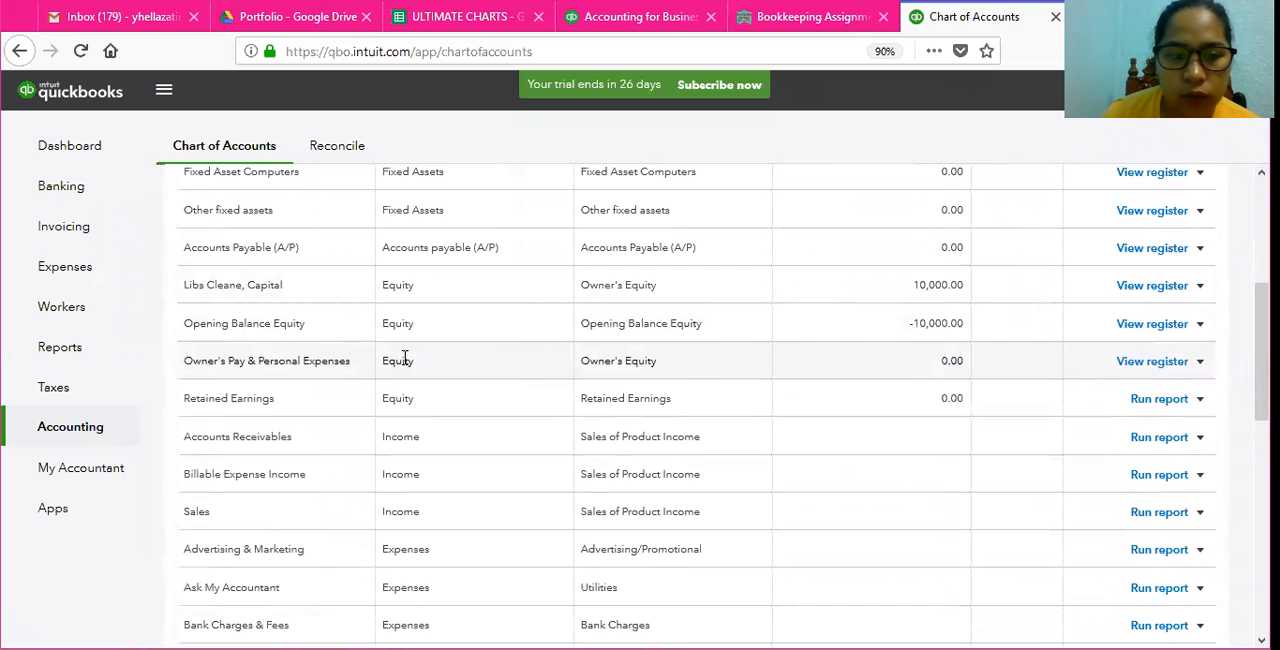
pyautogui.click(238, 367)
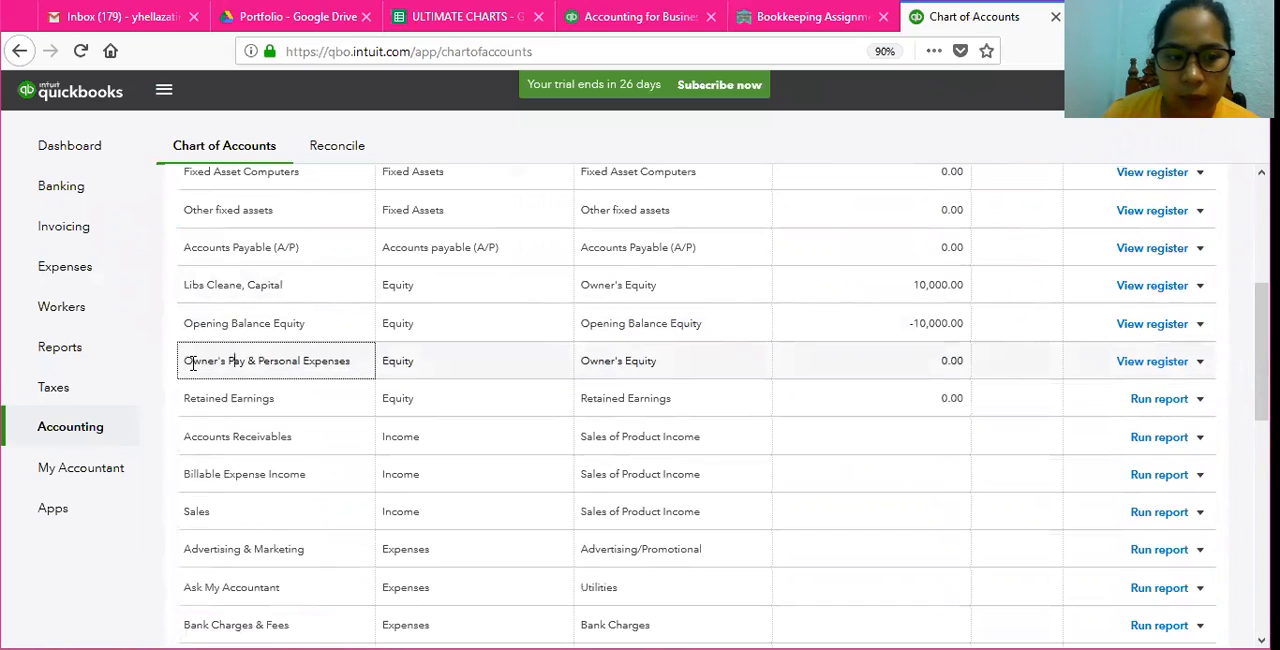
pyautogui.click(450, 367)
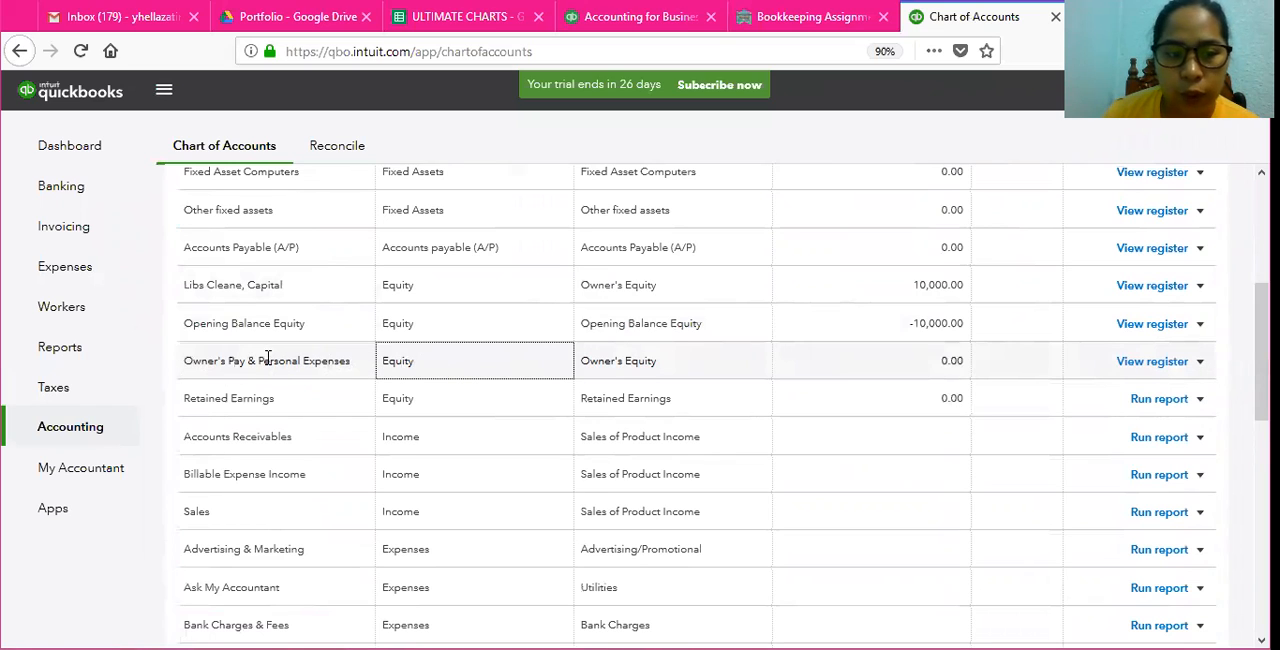
pyautogui.moveTo(260, 361); pyautogui.dragTo(378, 360)
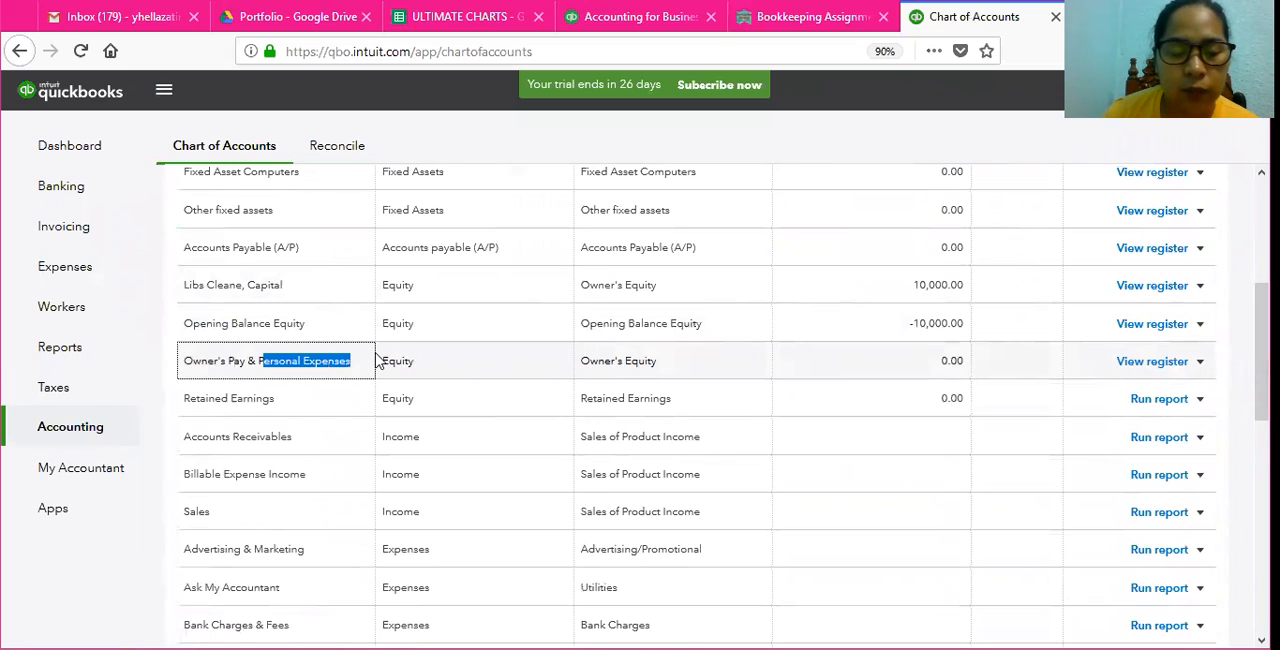
pyautogui.click(341, 364)
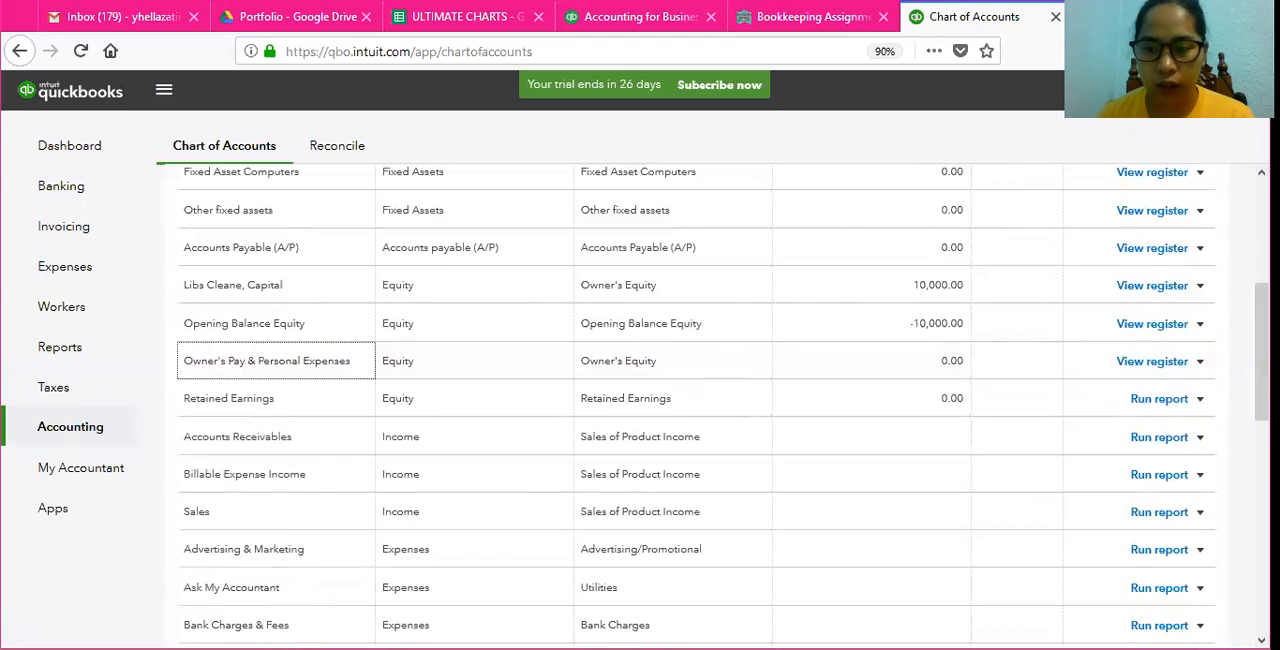
# Step: Edit the Owner's Pay & Personal Expenses equity account and replace its name with the owner's name followed by "withdrawals"
pyautogui.click(1201, 364)
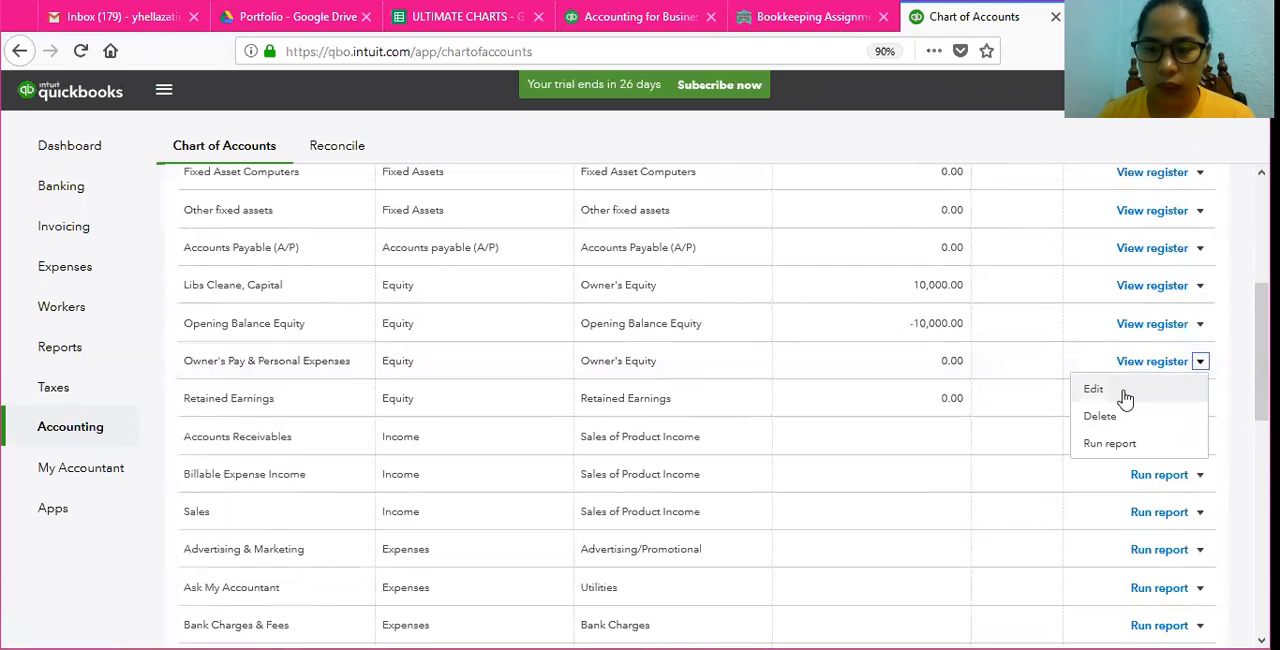
pyautogui.click(1093, 390)
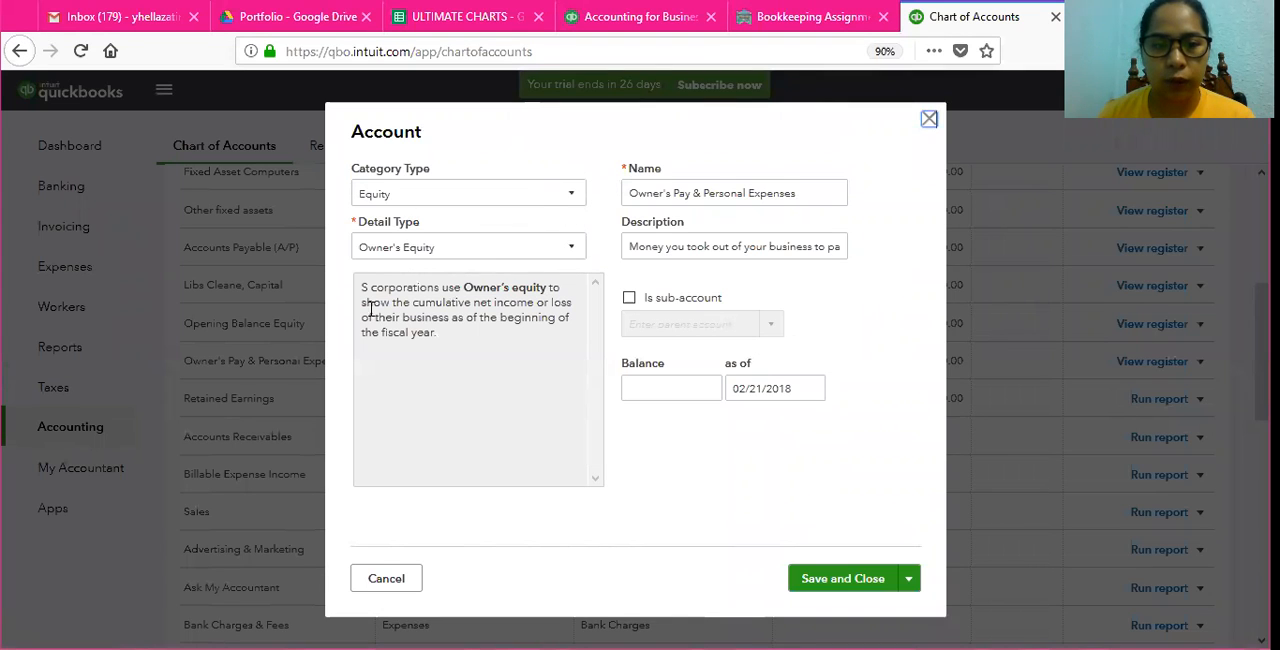
pyautogui.tripleClick(808, 195)
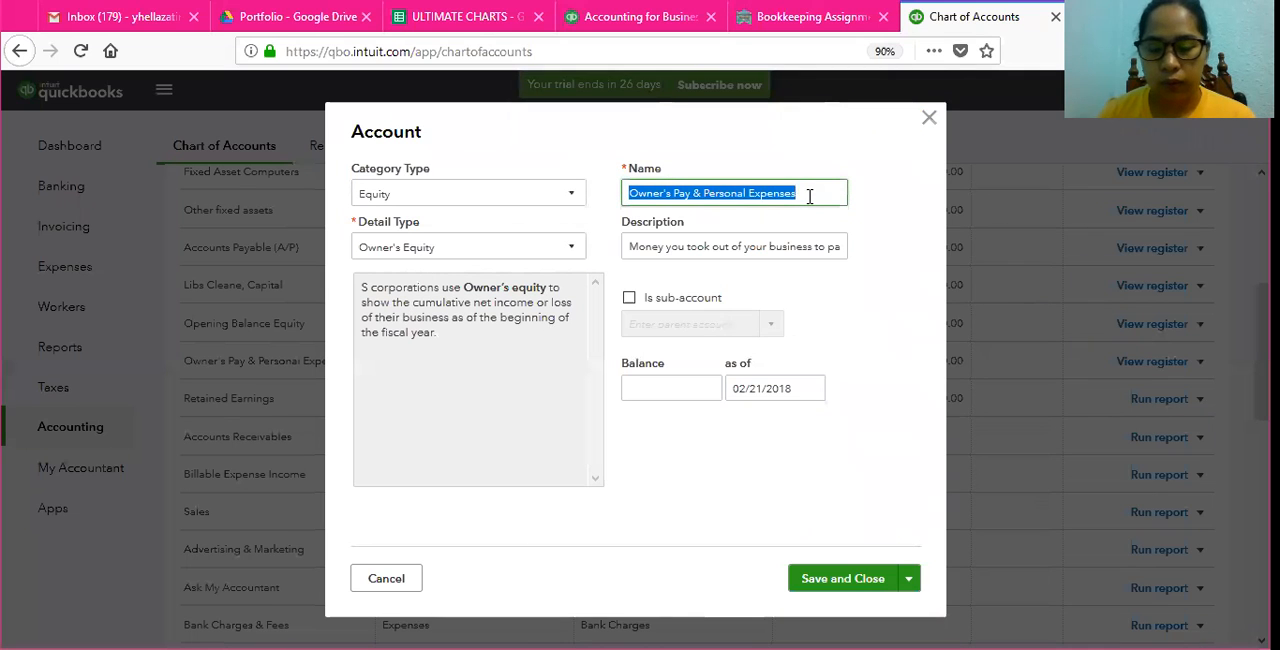
pyautogui.press('BackSpace')
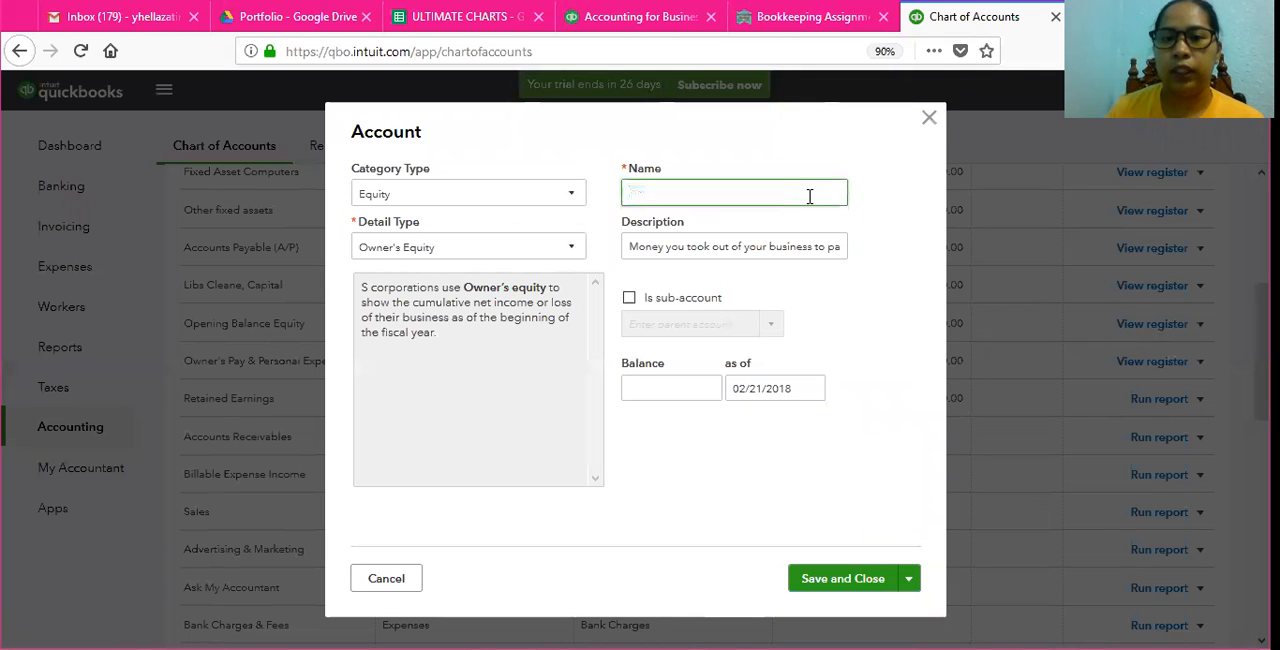
pyautogui.click(803, 17)
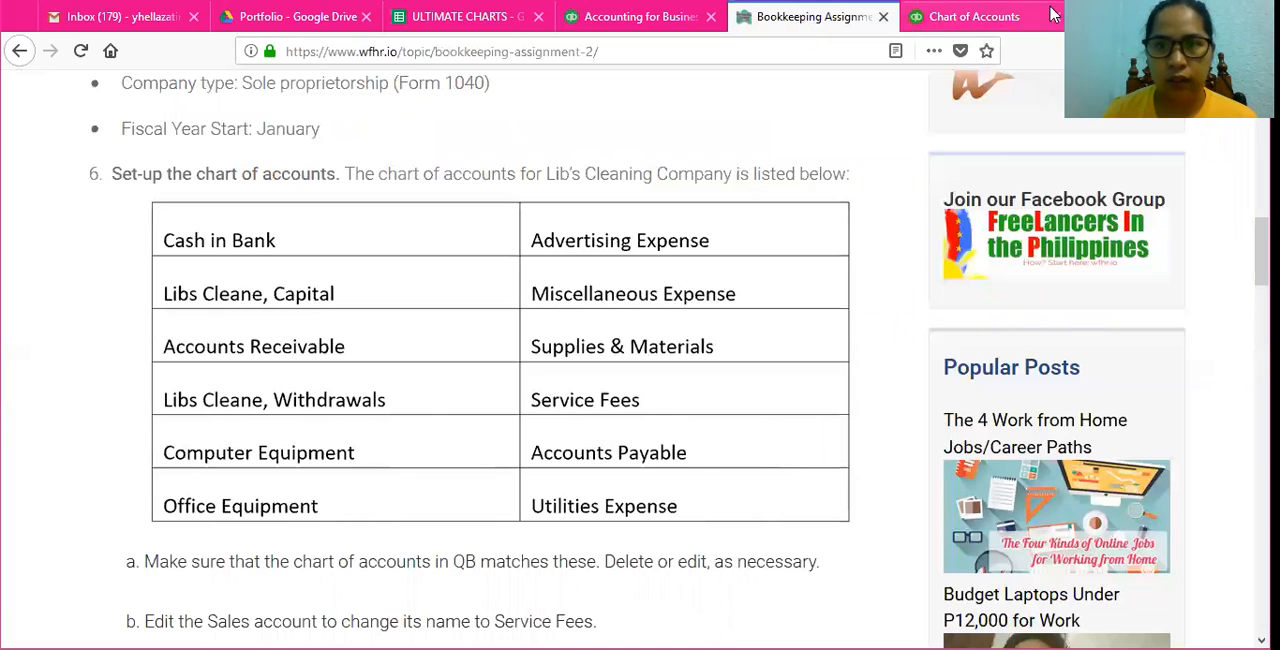
pyautogui.click(965, 20)
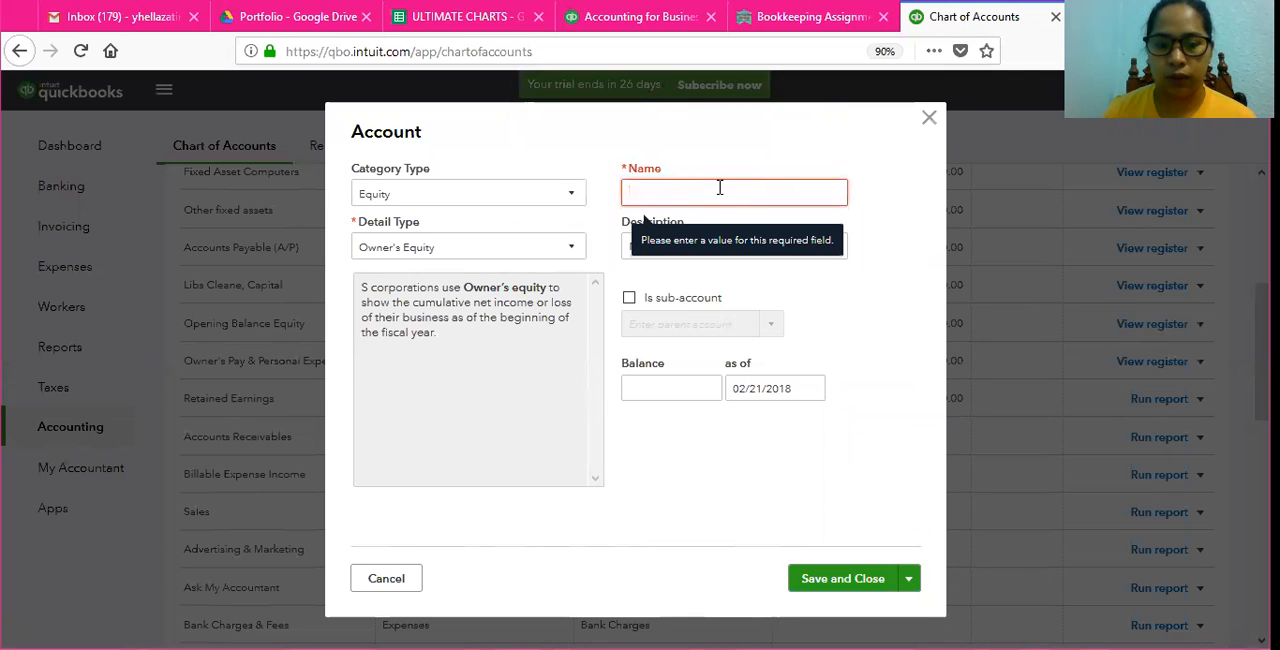
pyautogui.write('Libs Cleane withdrawals')
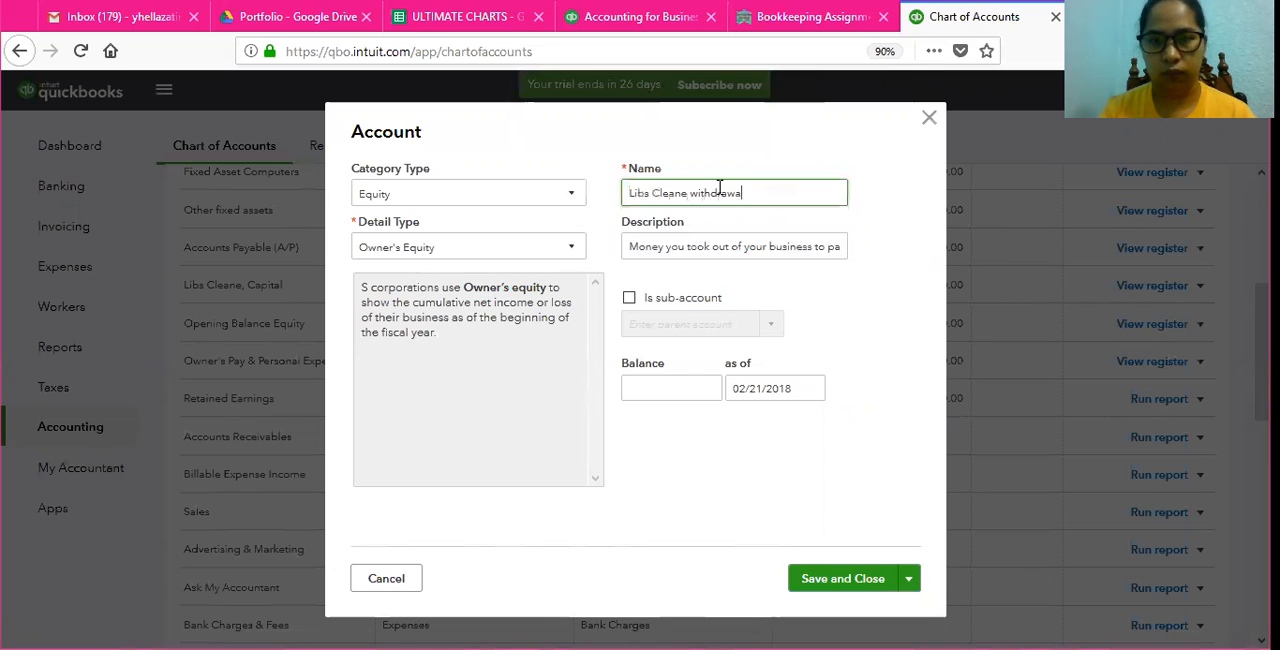
# Step: Match the account name to the assignment by adding a comma after the owner's name and capitalizing "Withdrawals", and save the account
pyautogui.click(790, 22)
pyautogui.click(965, 17)
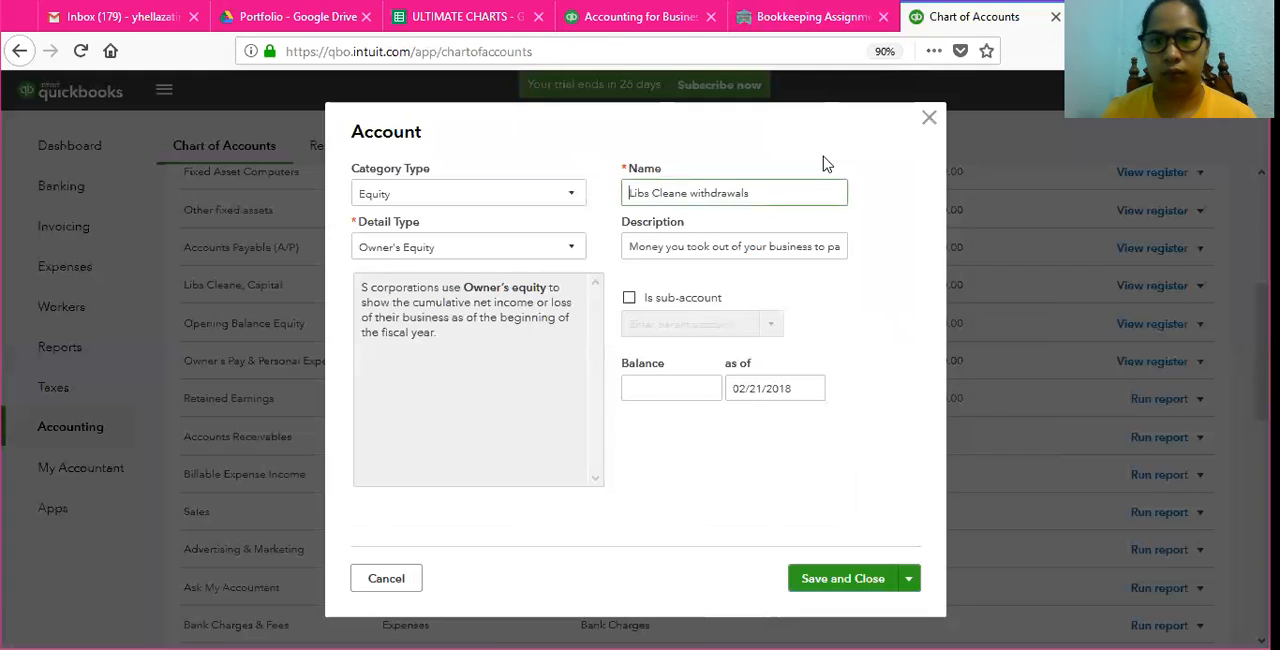
pyautogui.press('BackSpace')
pyautogui.write('W')
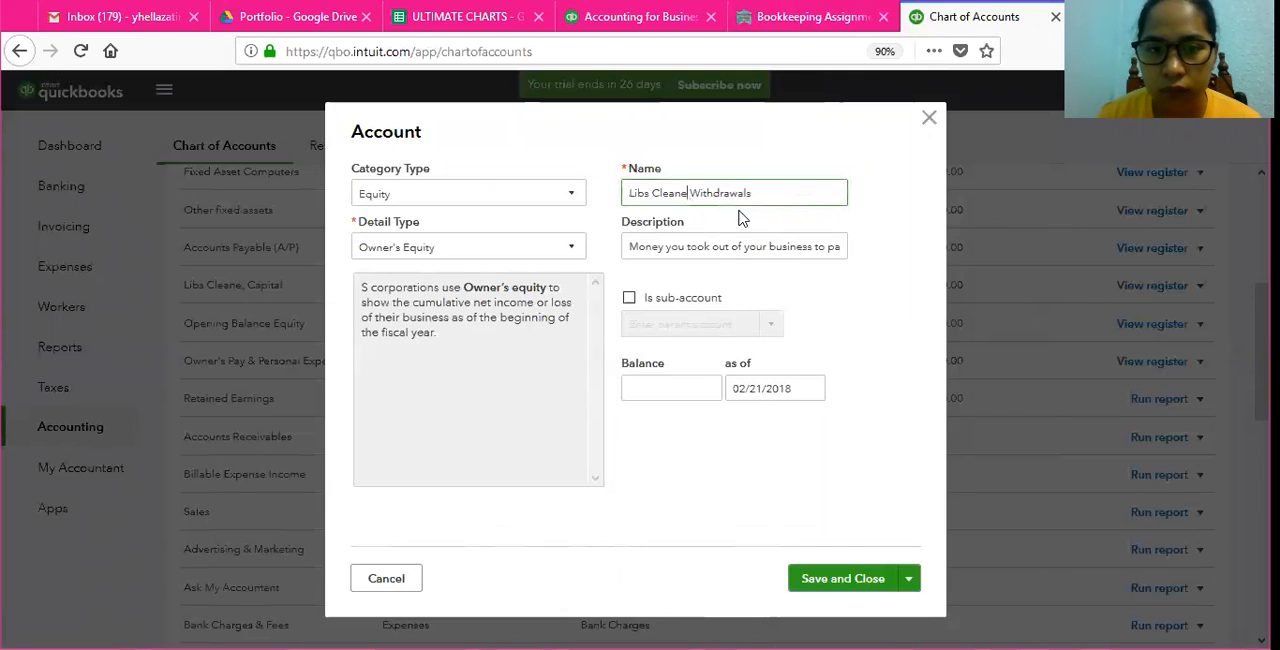
pyautogui.write(',')
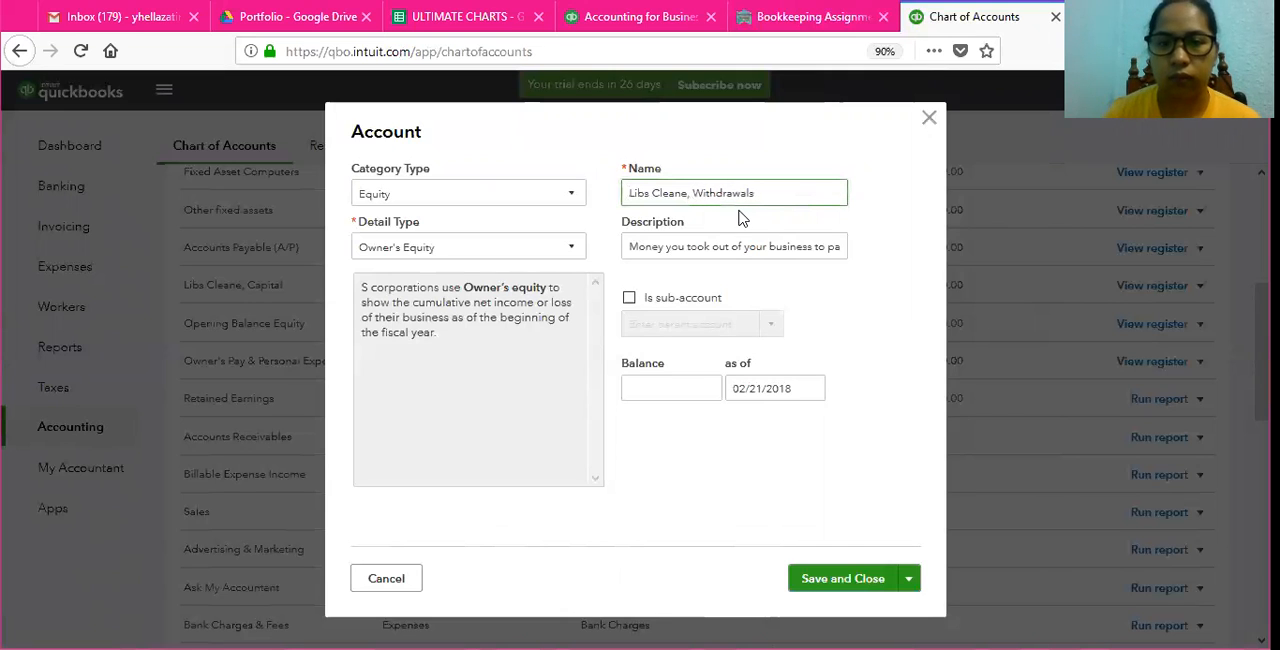
pyautogui.click(848, 586)
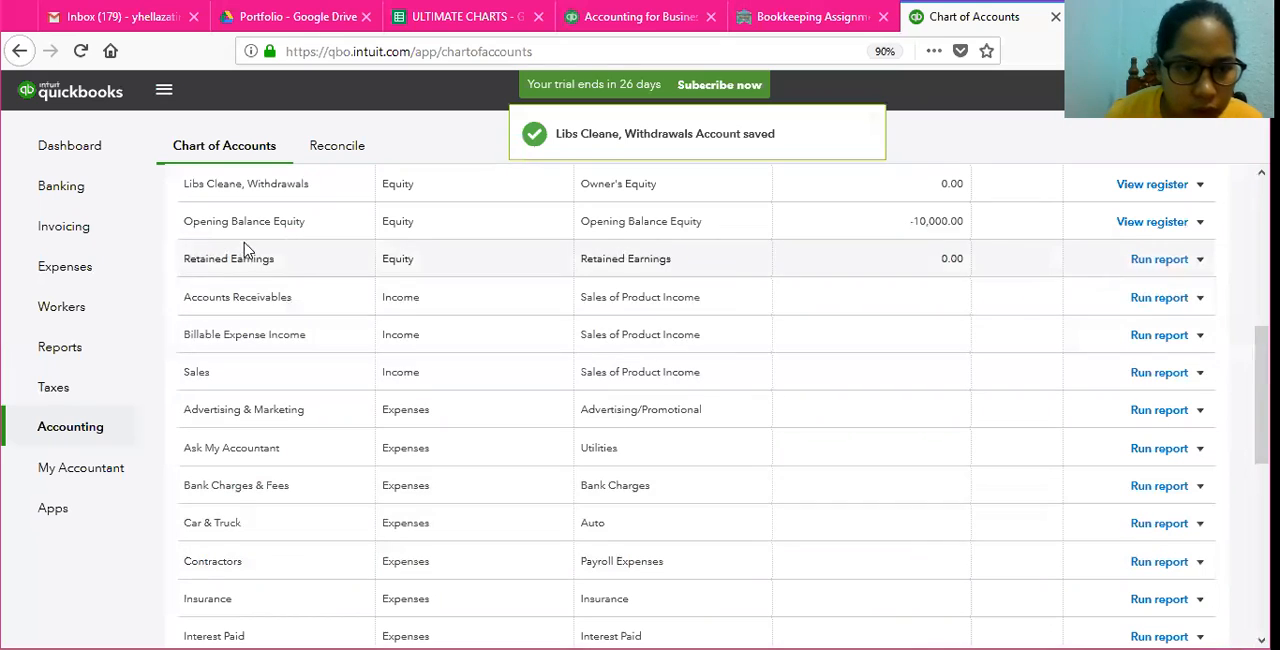
# Step: Check the assignment for the required Computer Equipment account and review the corresponding Fixed Asset Computers entry in the chart of accounts
pyautogui.scroll(2, 264, 190)
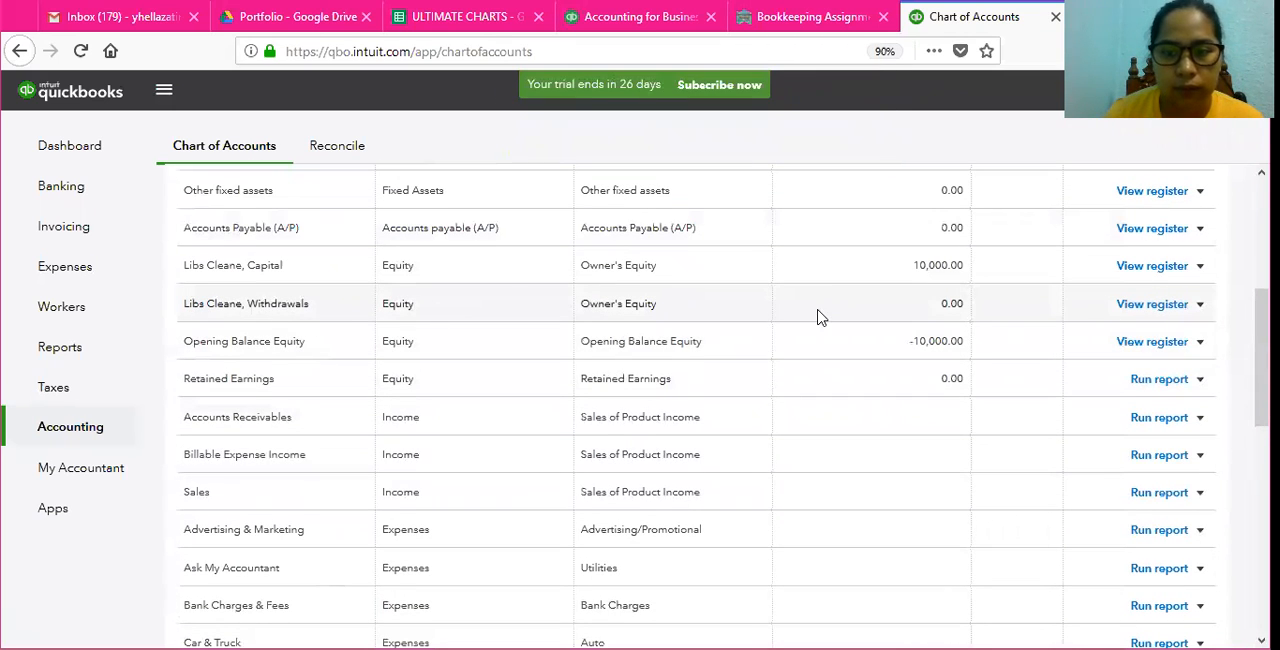
pyautogui.click(800, 17)
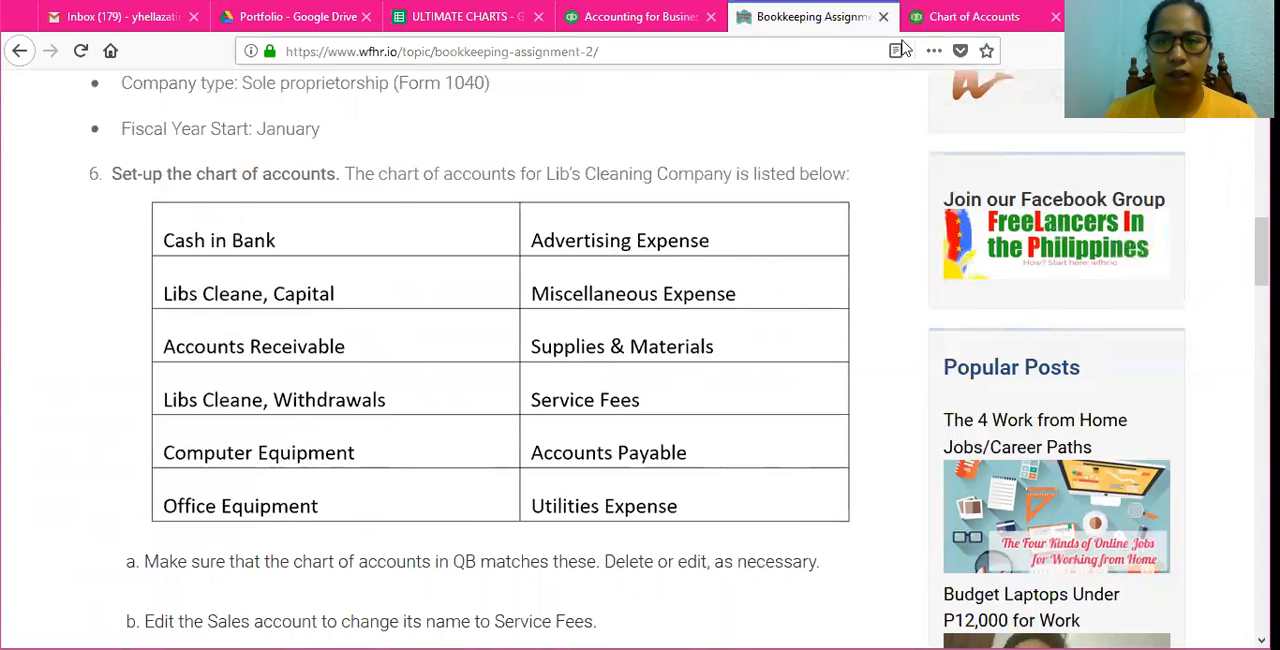
pyautogui.click(975, 17)
pyautogui.scroll(1, 490, 262)
pyautogui.scroll(4, 470, 270)
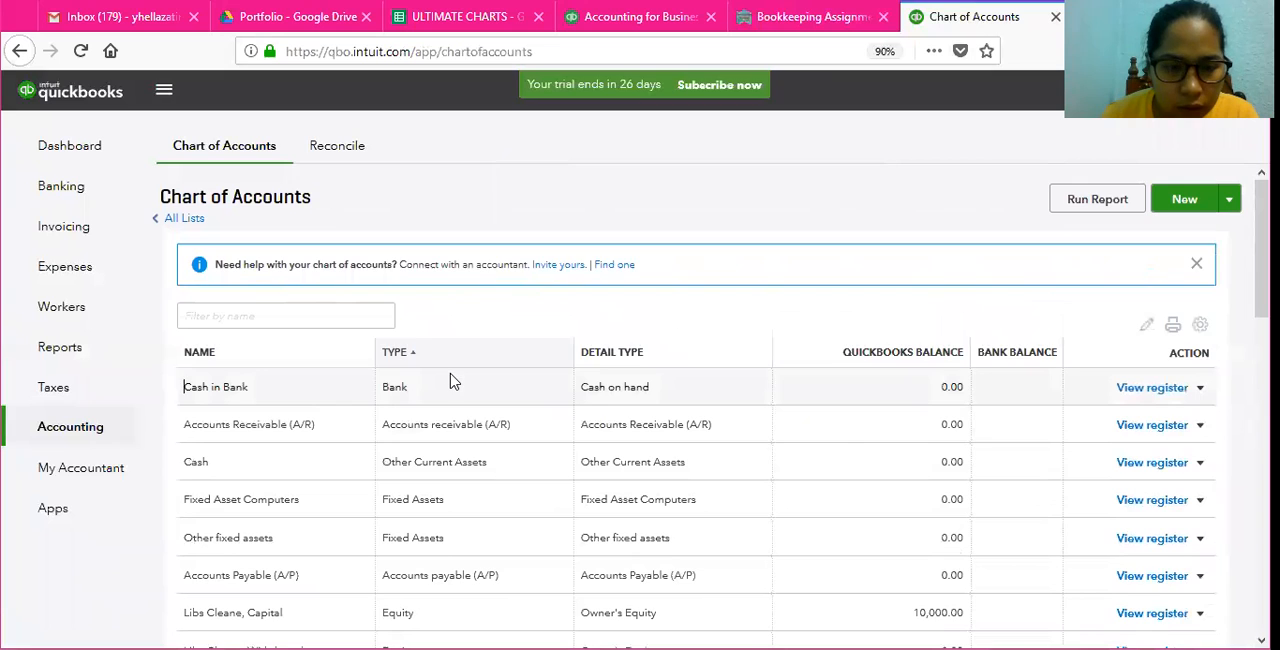
pyautogui.scroll(-2, 440, 365)
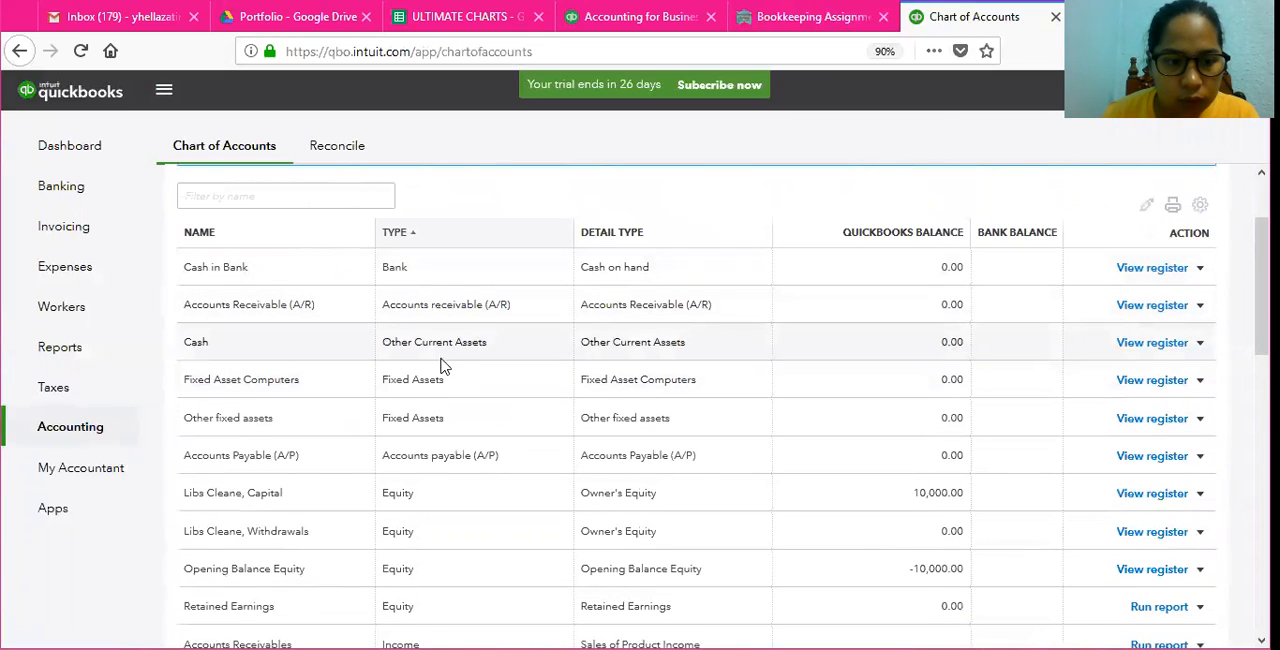
pyautogui.click(230, 380)
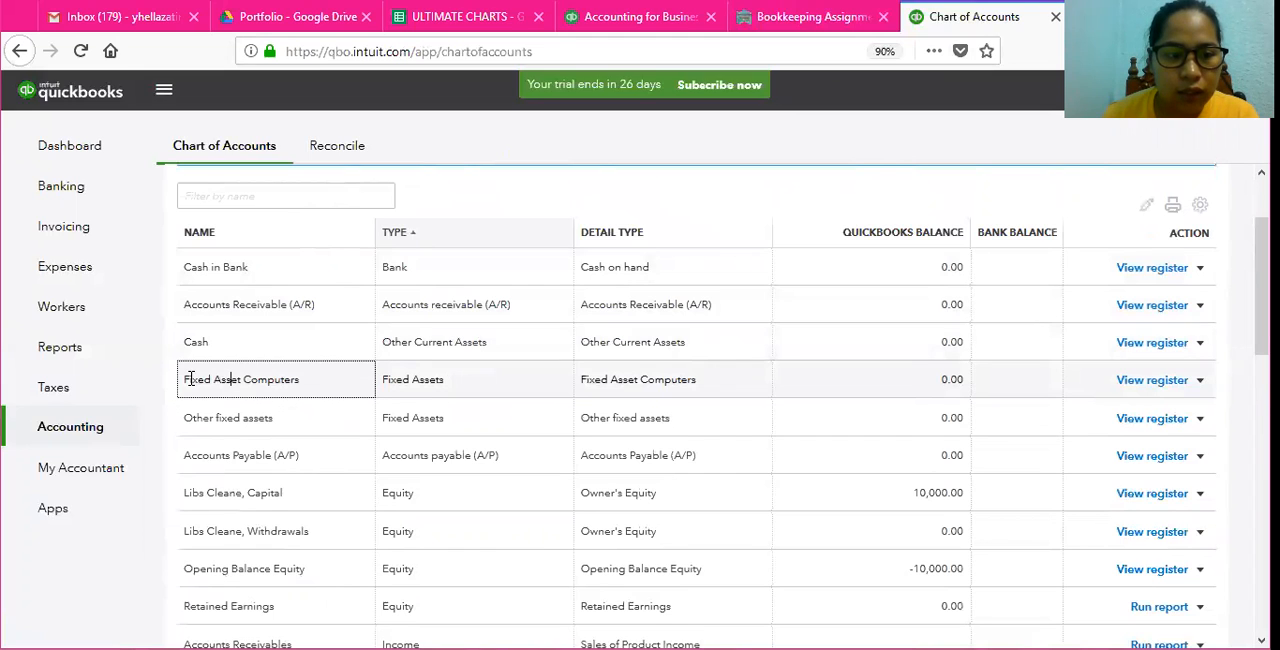
pyautogui.moveTo(190, 380); pyautogui.dragTo(325, 378)
pyautogui.click(484, 381)
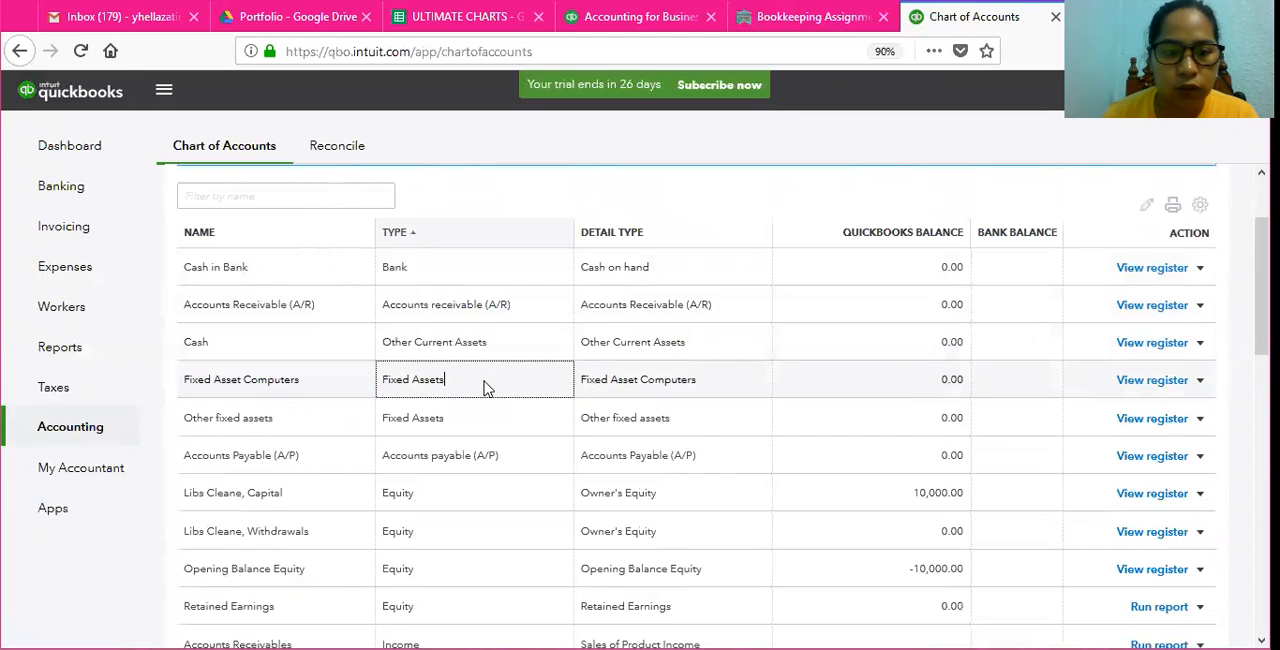
pyautogui.click(669, 376)
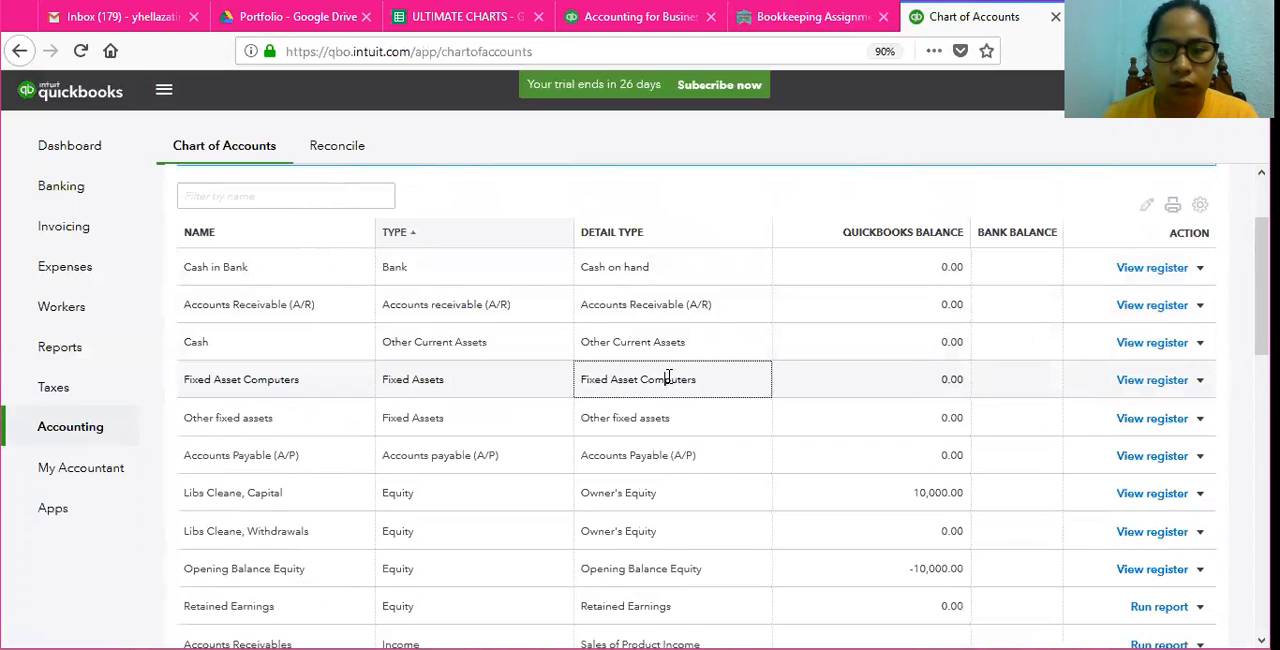
# Step: Rename the Fixed Asset Computers account as Computer Equipment and save it
pyautogui.click(1201, 384)
pyautogui.click(1180, 416)
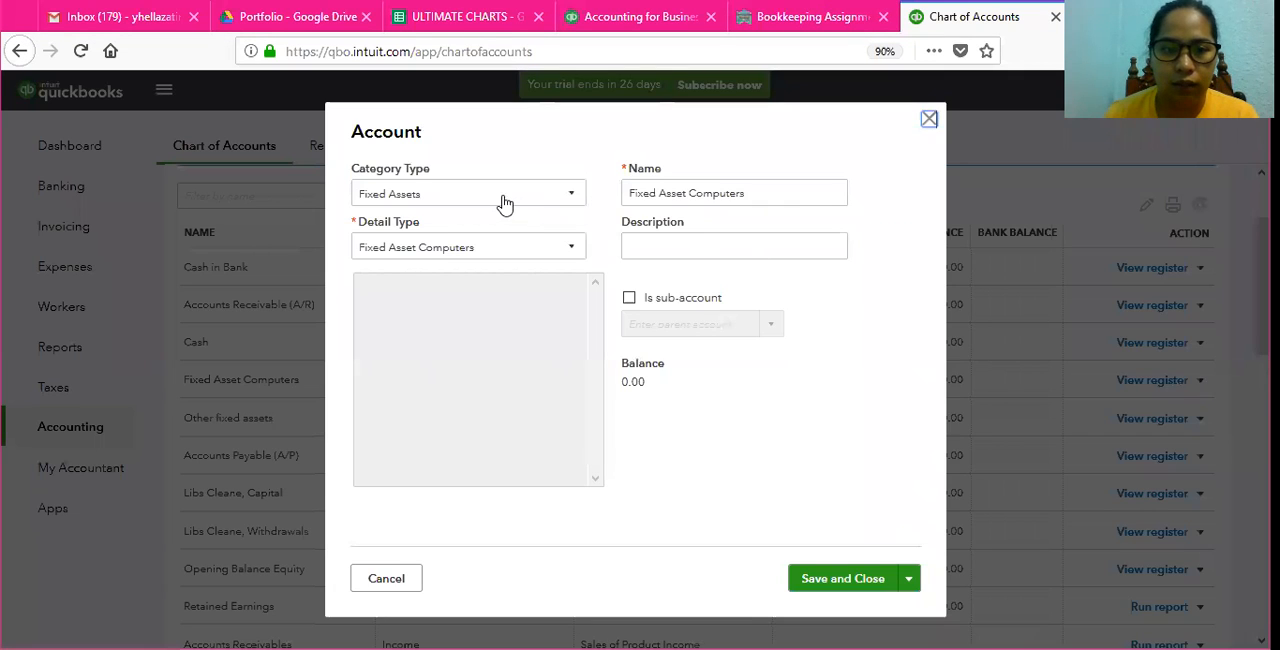
pyautogui.tripleClick(800, 193)
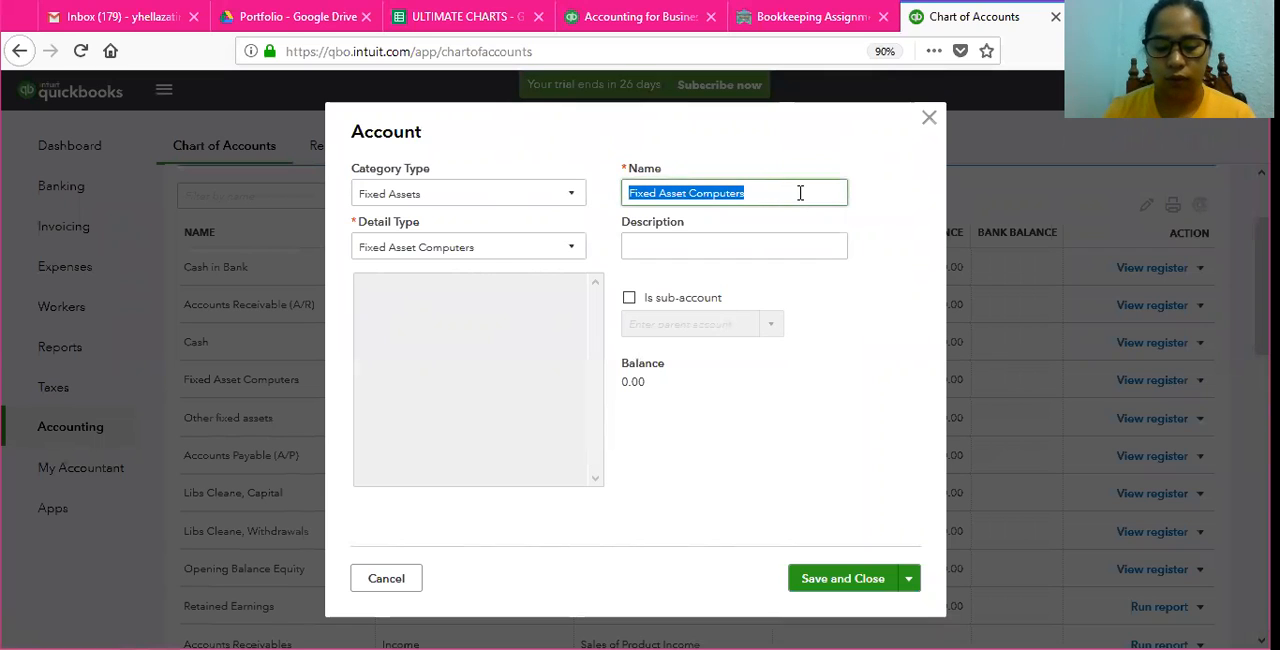
pyautogui.write('Computer Equipment')
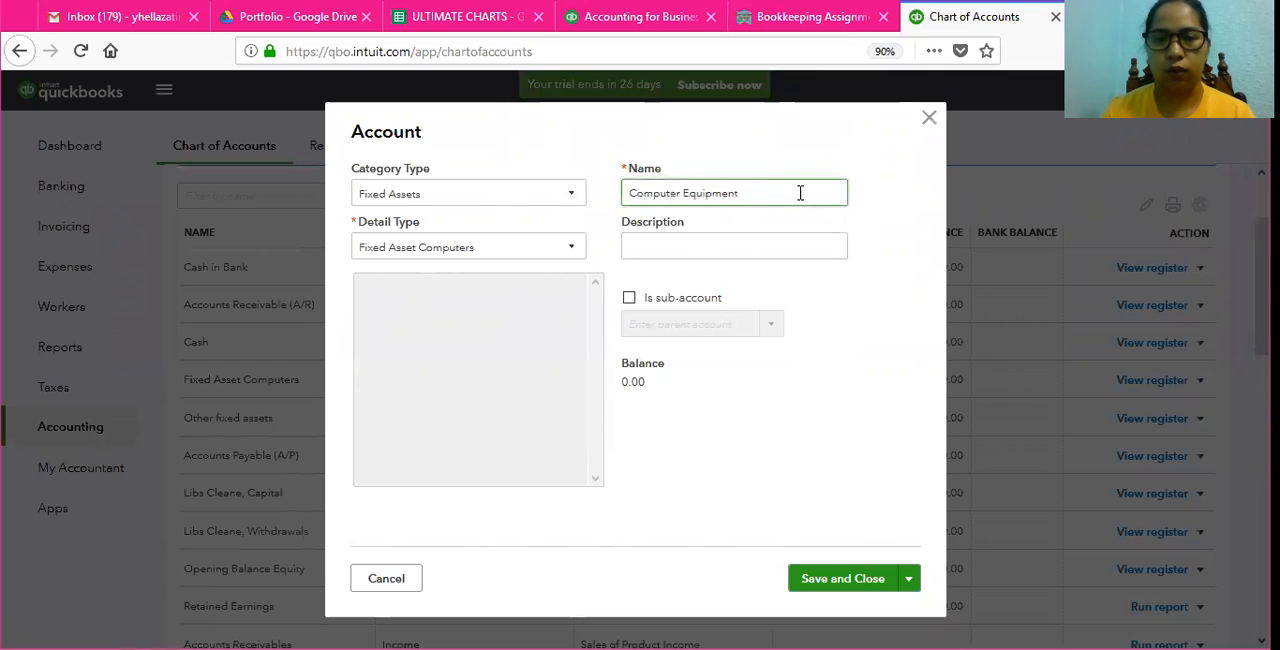
pyautogui.click(838, 588)
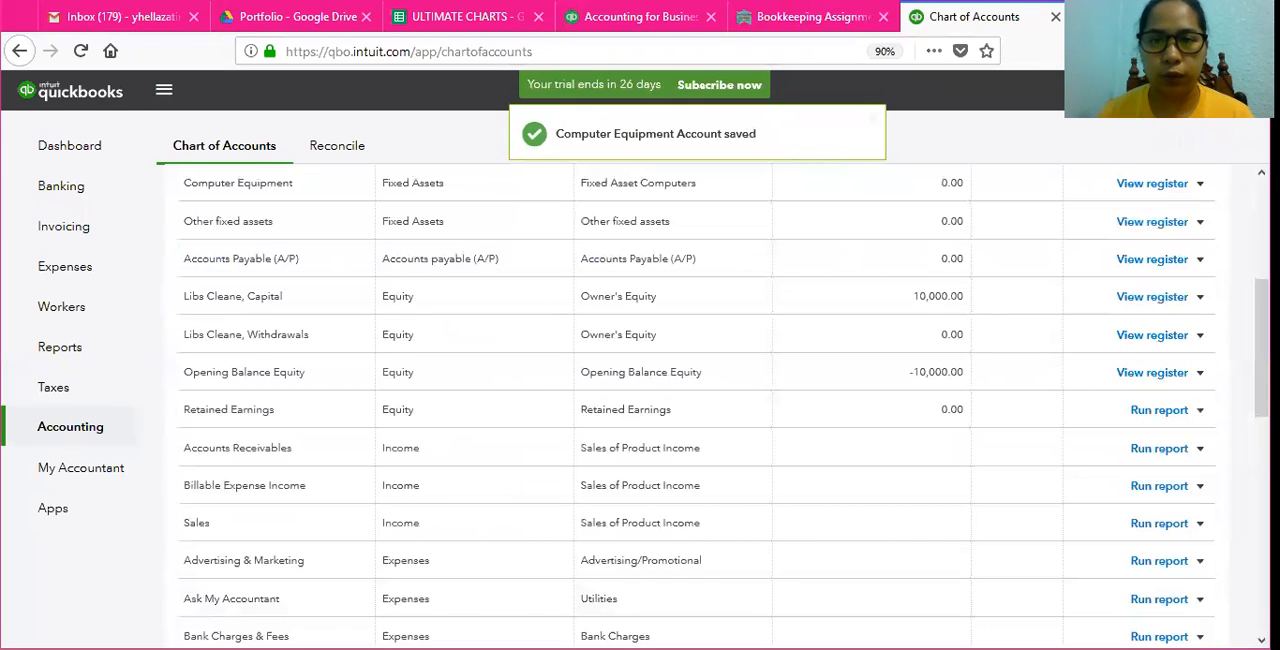
# Step: Check the assignment's next required account, rename the Other fixed assets account as Office Equipment, and save it
pyautogui.click(790, 17)
pyautogui.click(950, 20)
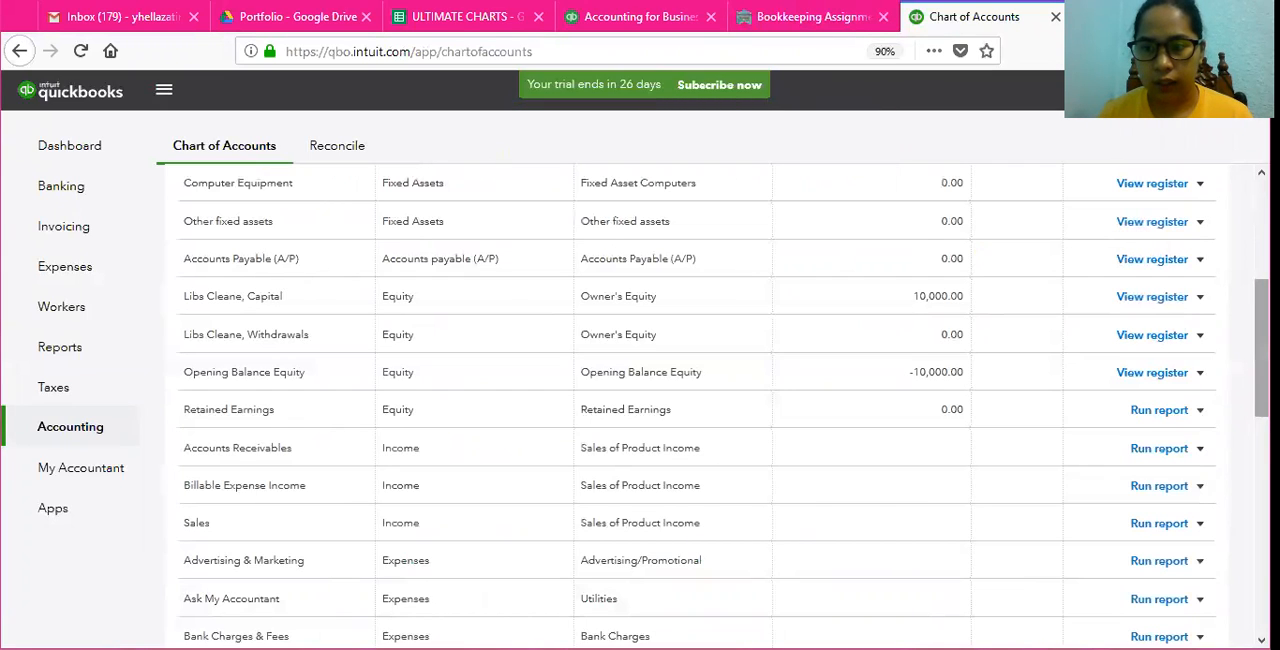
pyautogui.scroll(4, 1261, 350)
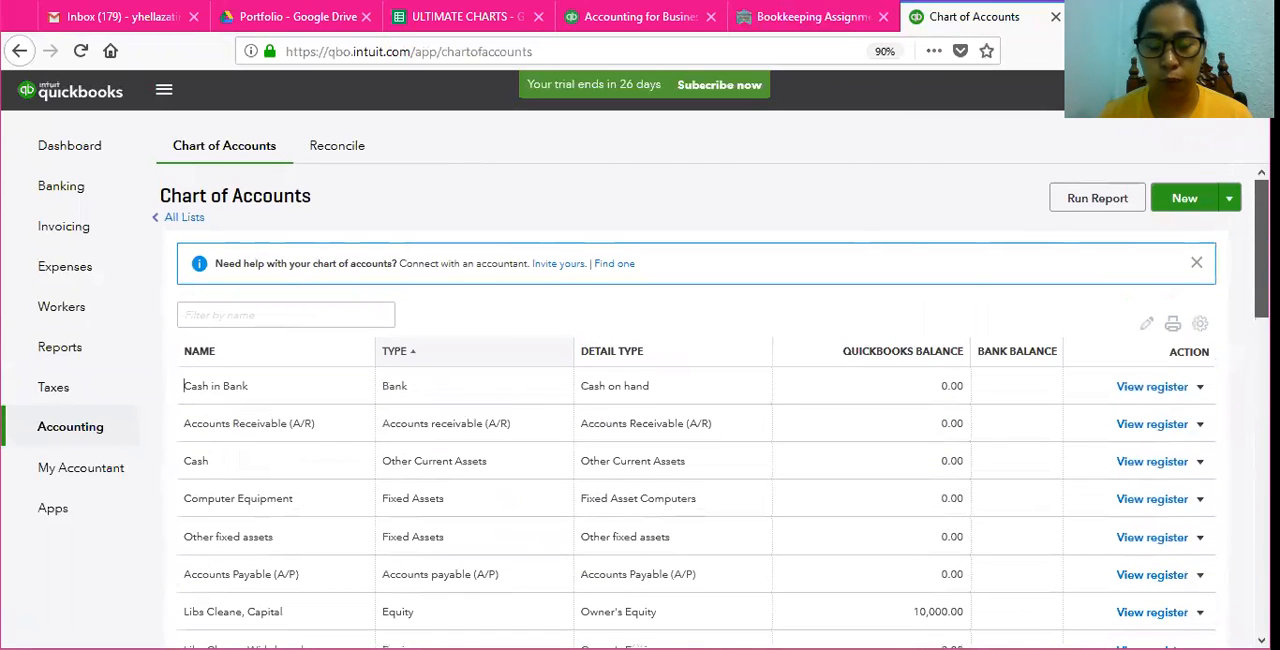
pyautogui.scroll(-2, 715, 406)
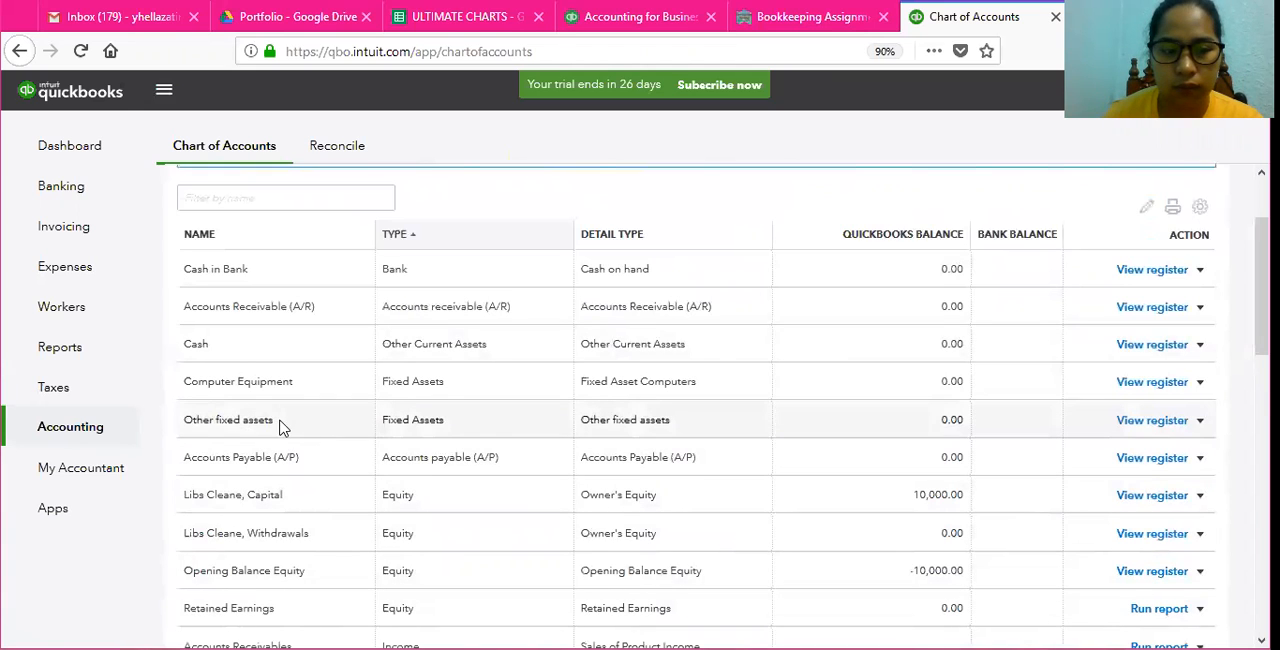
pyautogui.click(1201, 421)
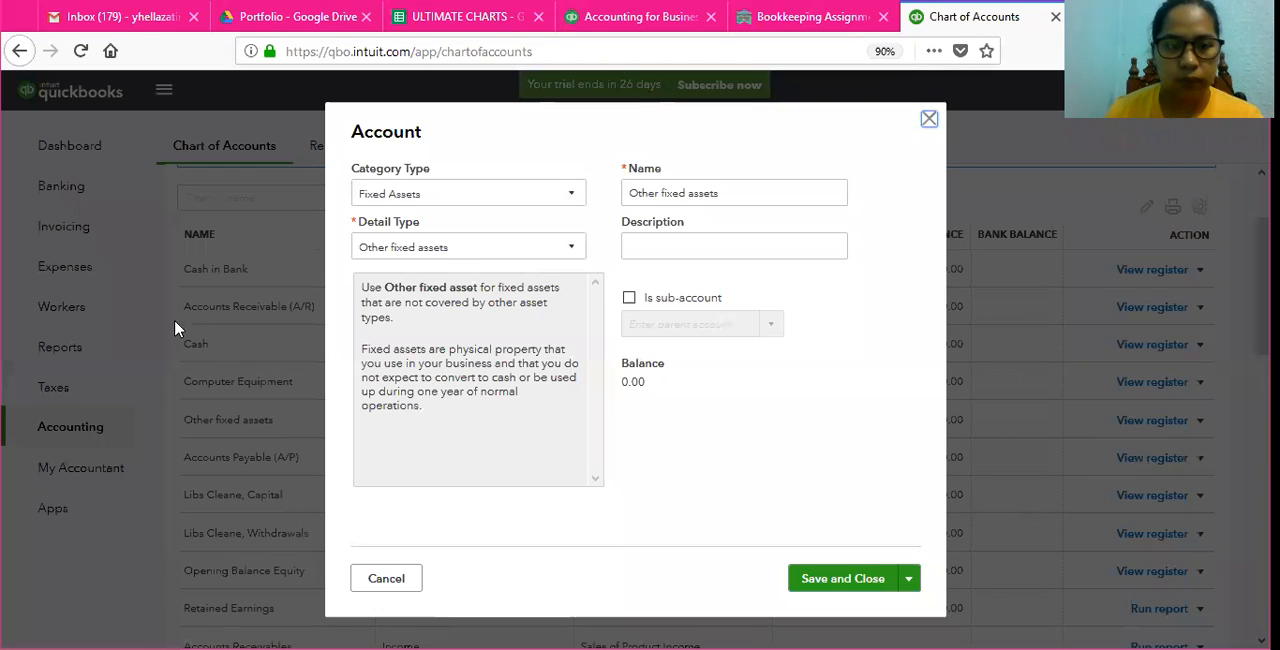
pyautogui.doubleClick(736, 200)
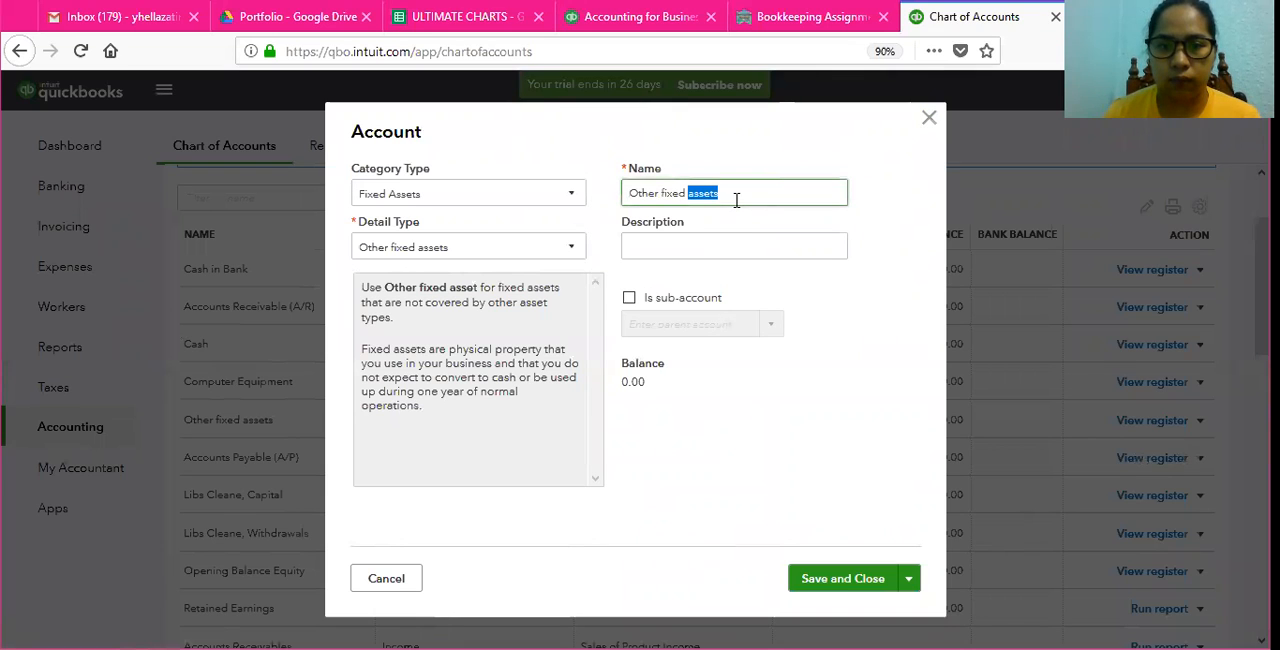
pyautogui.hotkey('ctrl', 'a')
pyautogui.press('BackSpace')
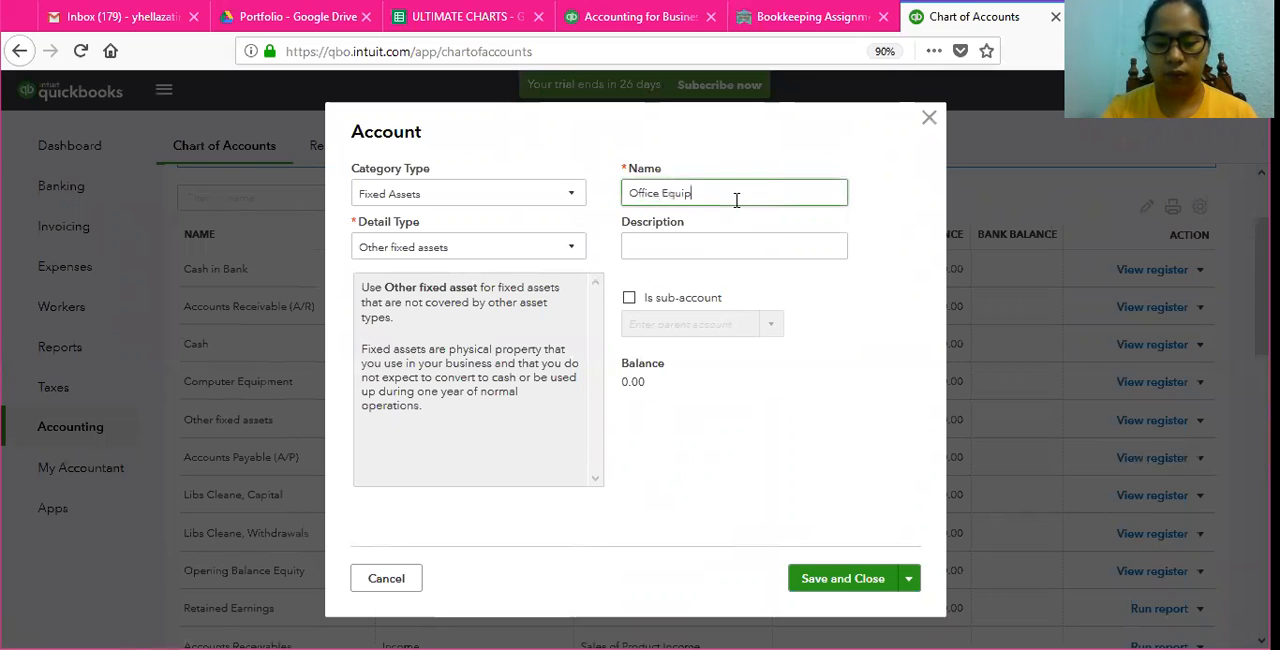
pyautogui.click(839, 584)
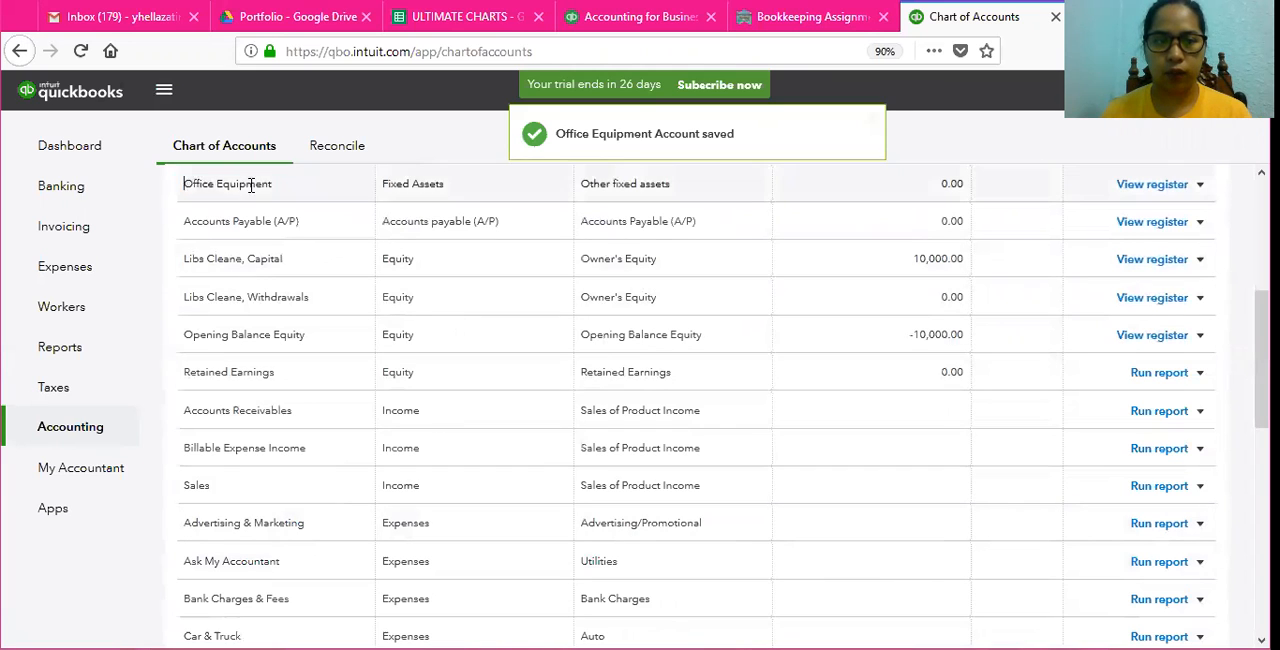
pyautogui.moveTo(251, 184); pyautogui.dragTo(874, 191)
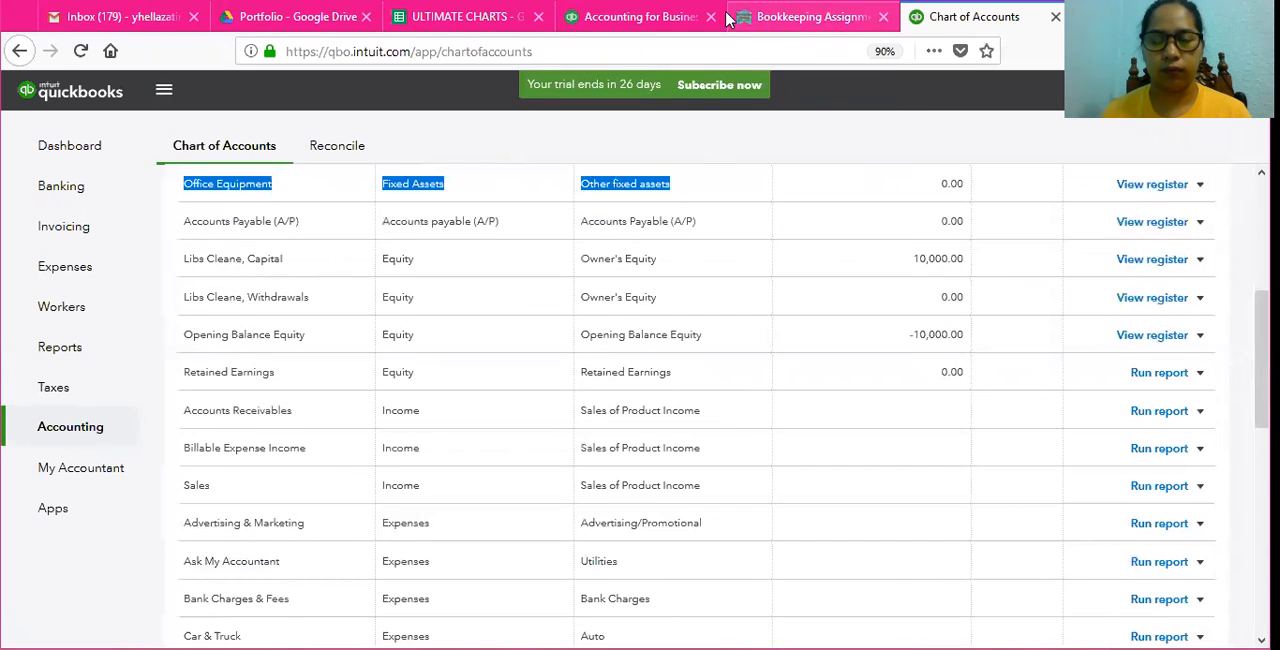
# Step: Check the assignment's next required account, rename the Advertising & Marketing expense account as Advertising Expense, and save it
pyautogui.click(812, 18)
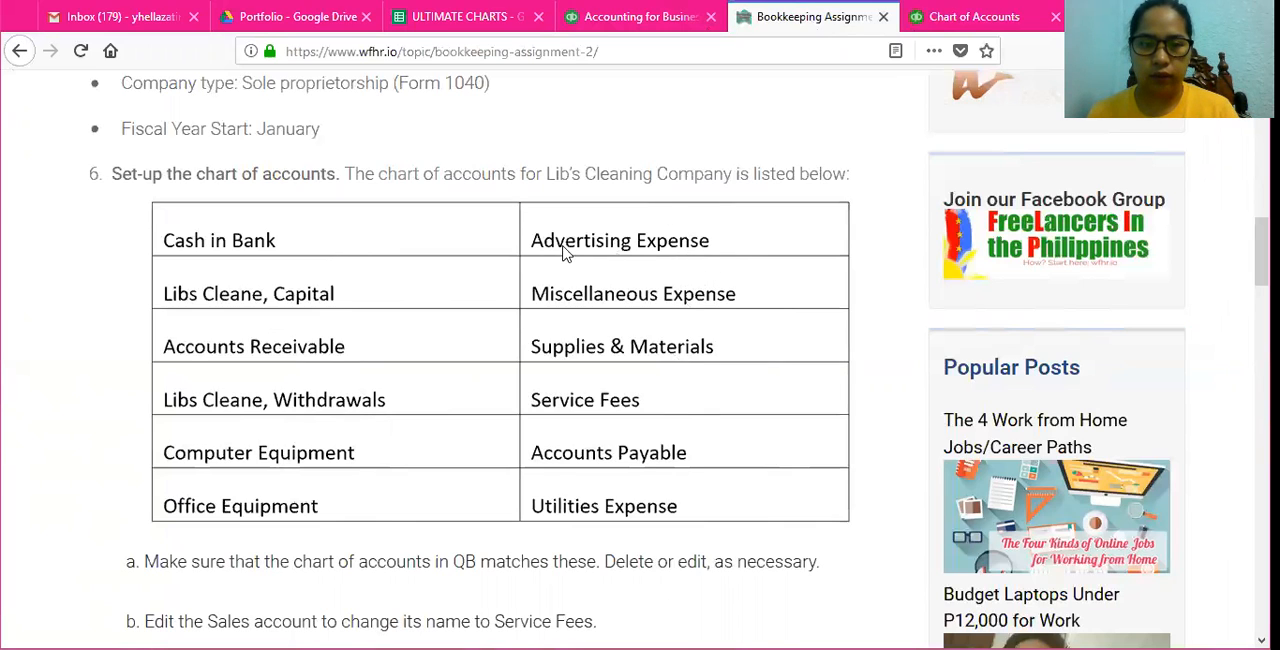
pyautogui.click(945, 17)
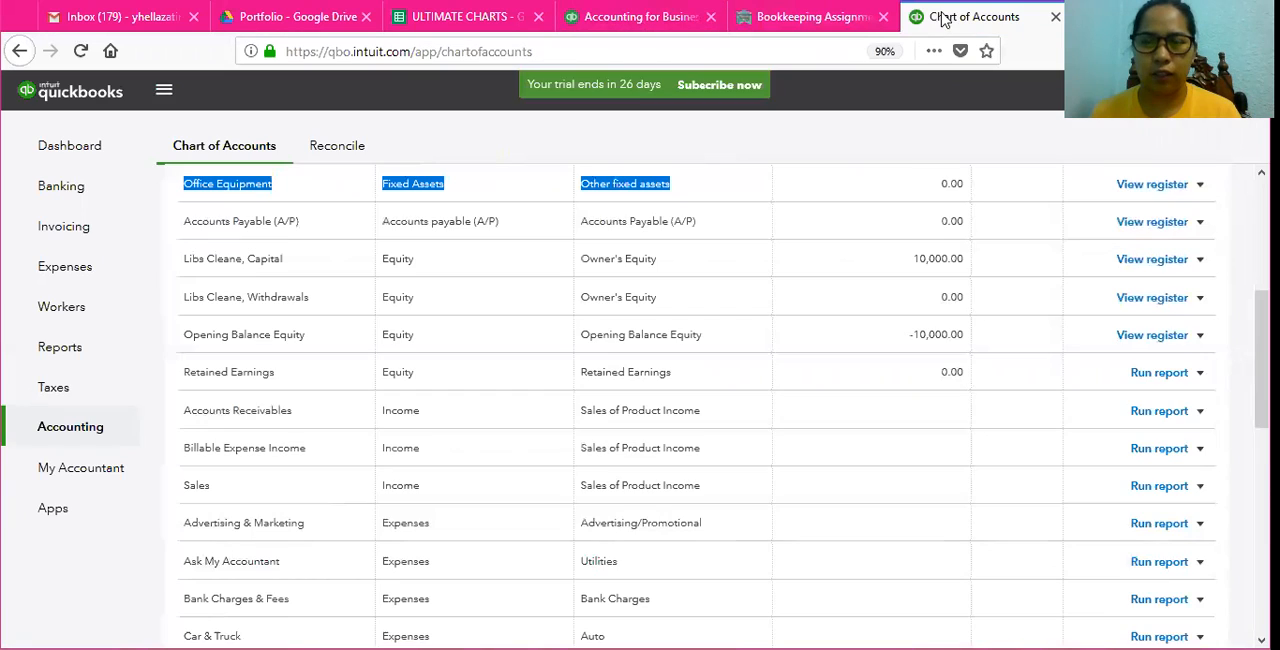
pyautogui.scroll(-2, 377, 334)
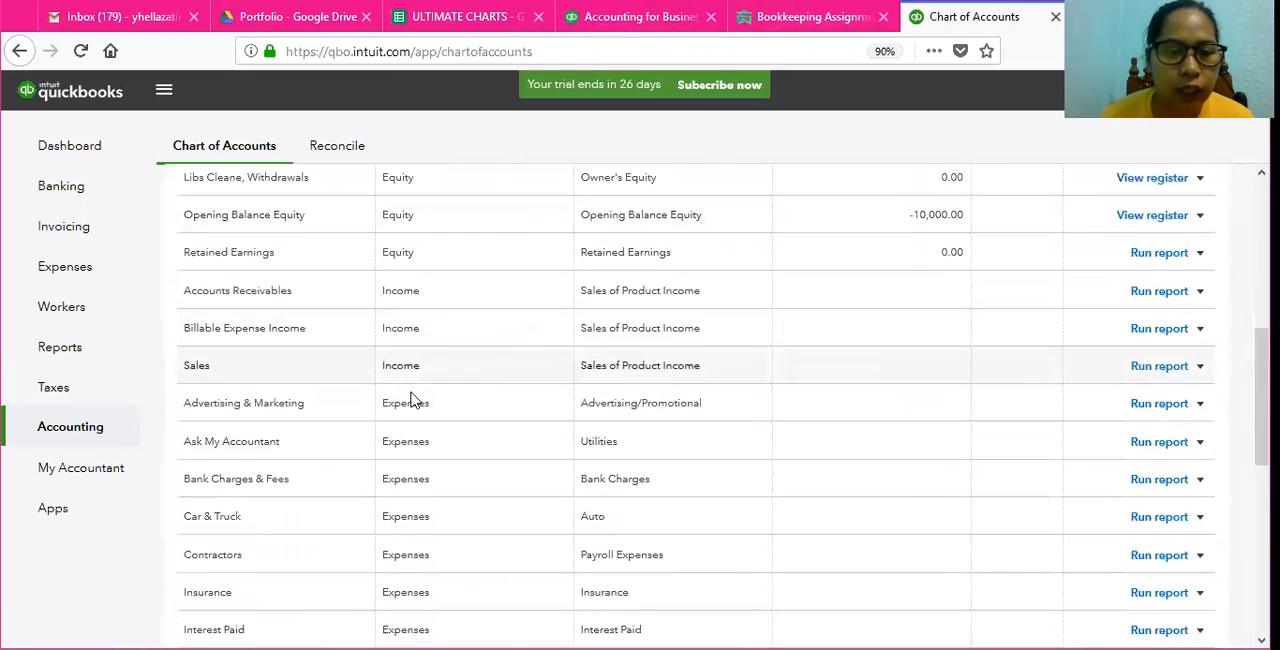
pyautogui.scroll(-2, 416, 395)
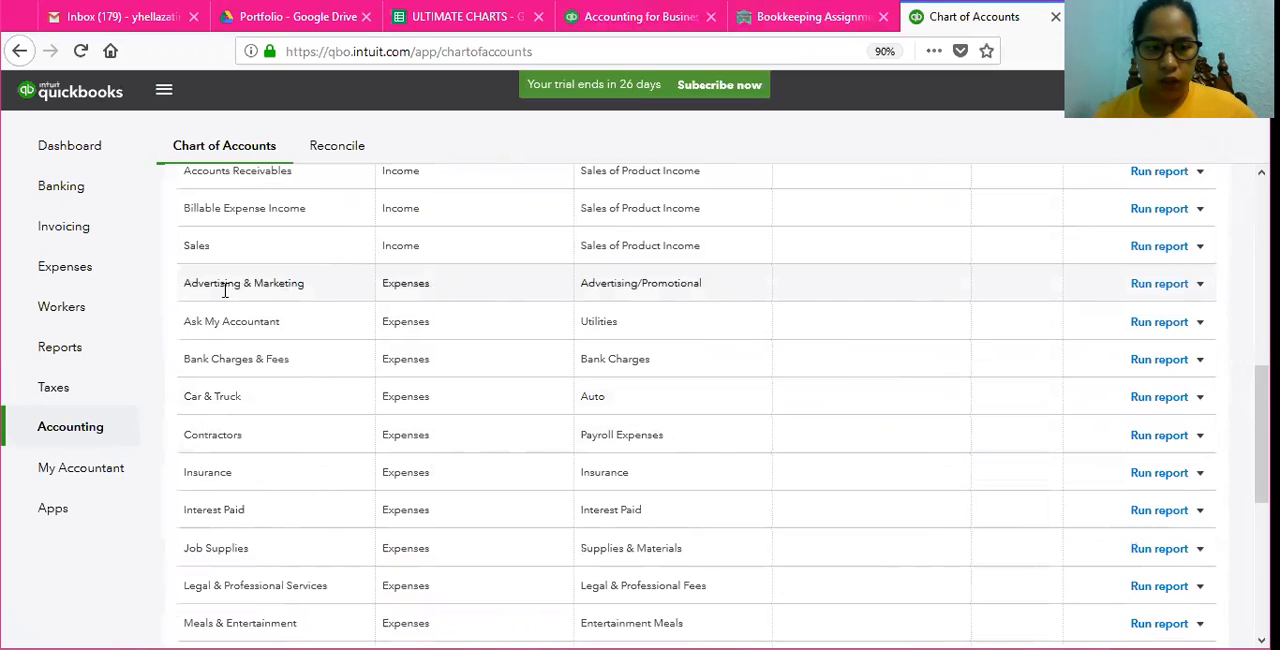
pyautogui.moveTo(208, 285); pyautogui.dragTo(305, 285)
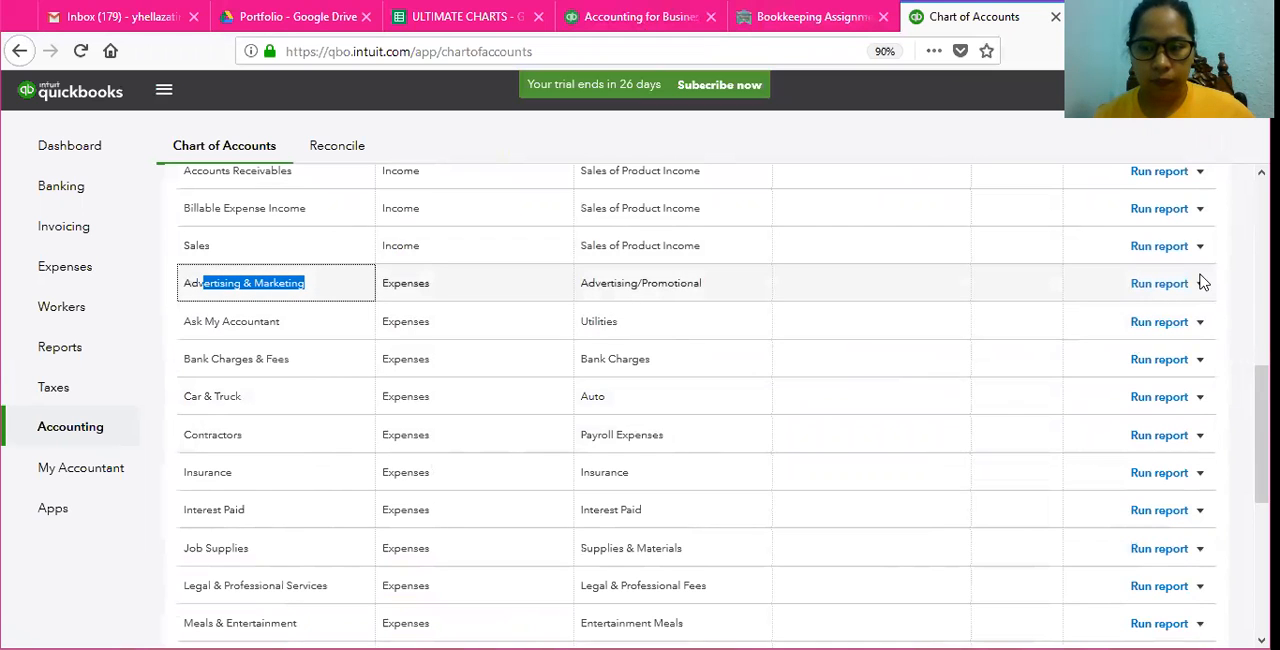
pyautogui.click(1200, 284)
pyautogui.click(1173, 316)
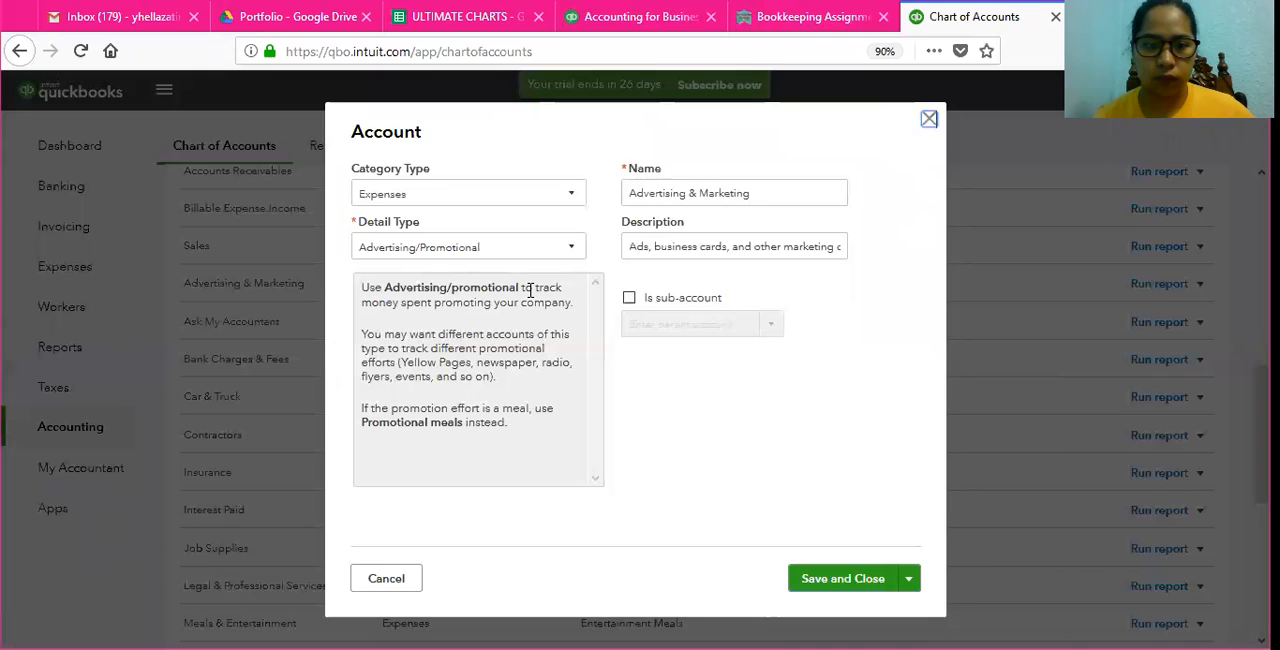
pyautogui.click(794, 193)
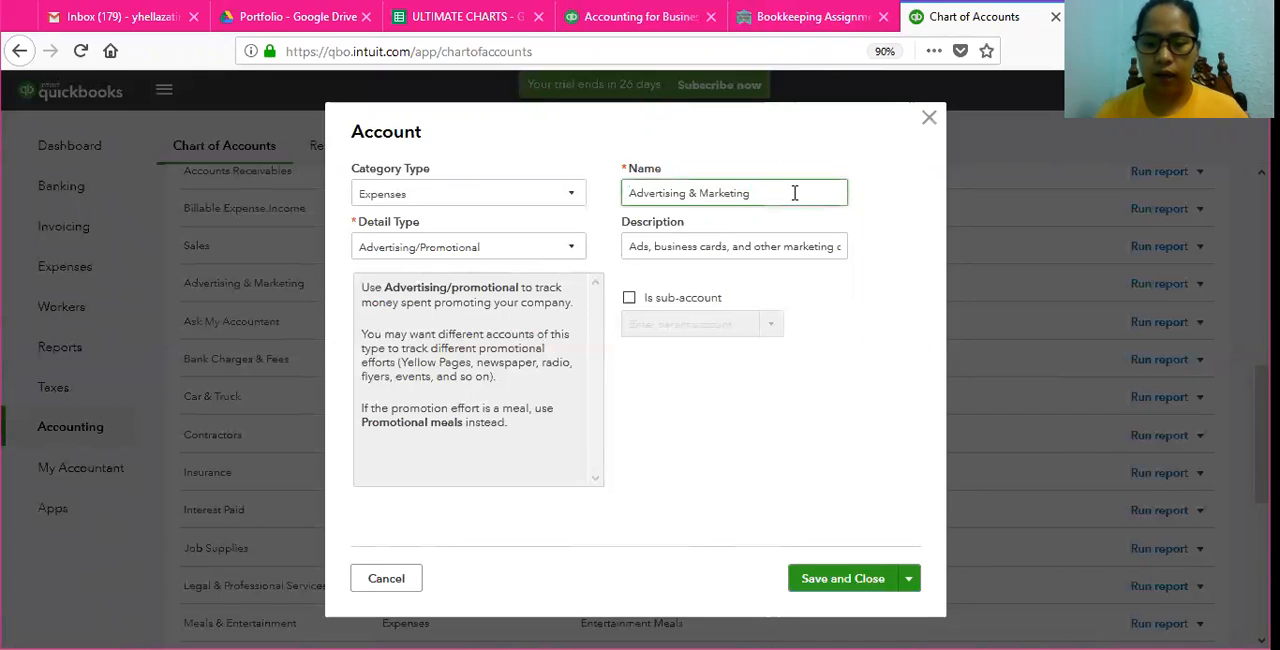
pyautogui.press('BackSpace')
pyautogui.press('BackSpace')
pyautogui.press('BackSpace')
pyautogui.press('BackSpace')
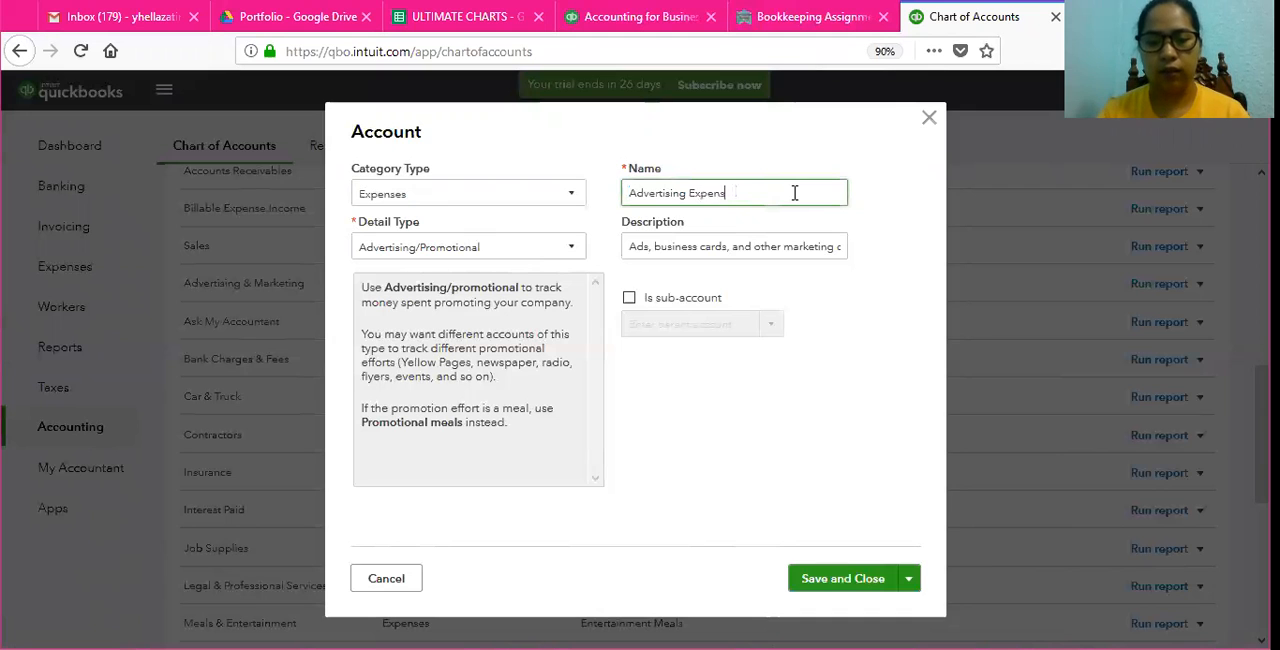
pyautogui.click(845, 590)
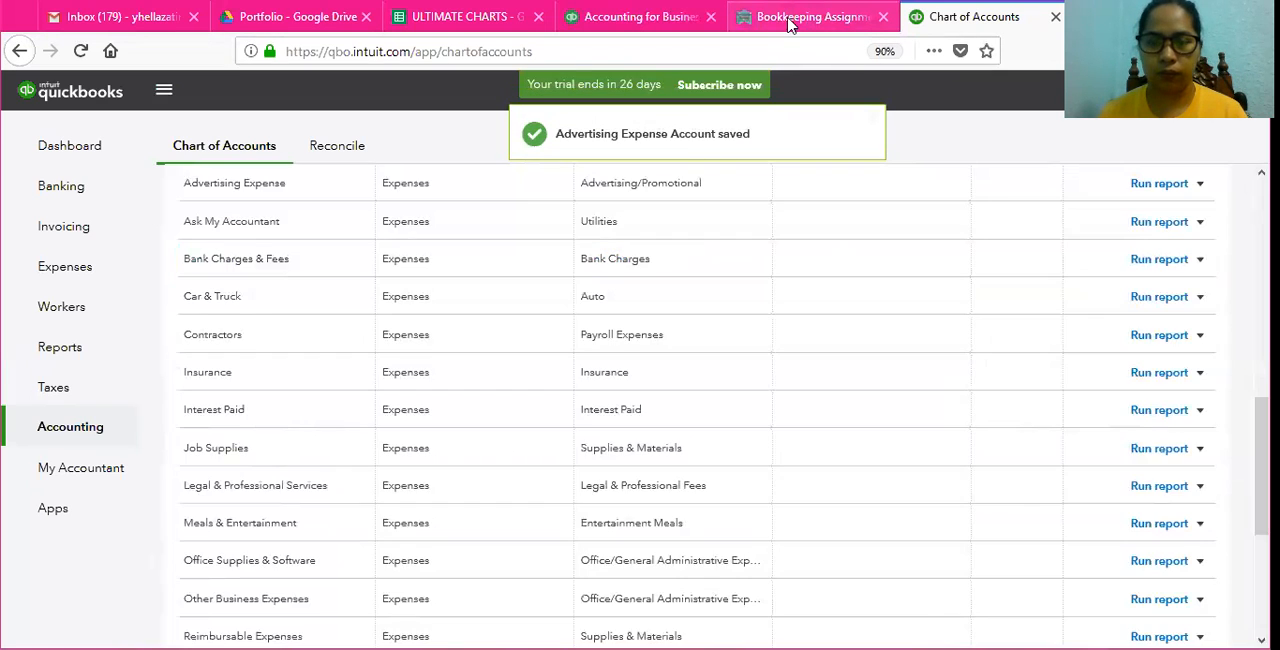
# Step: Check the assignment's next required account, rename the Uncategorized Expense account as Miscellaneous Expense, and save it
pyautogui.click(788, 20)
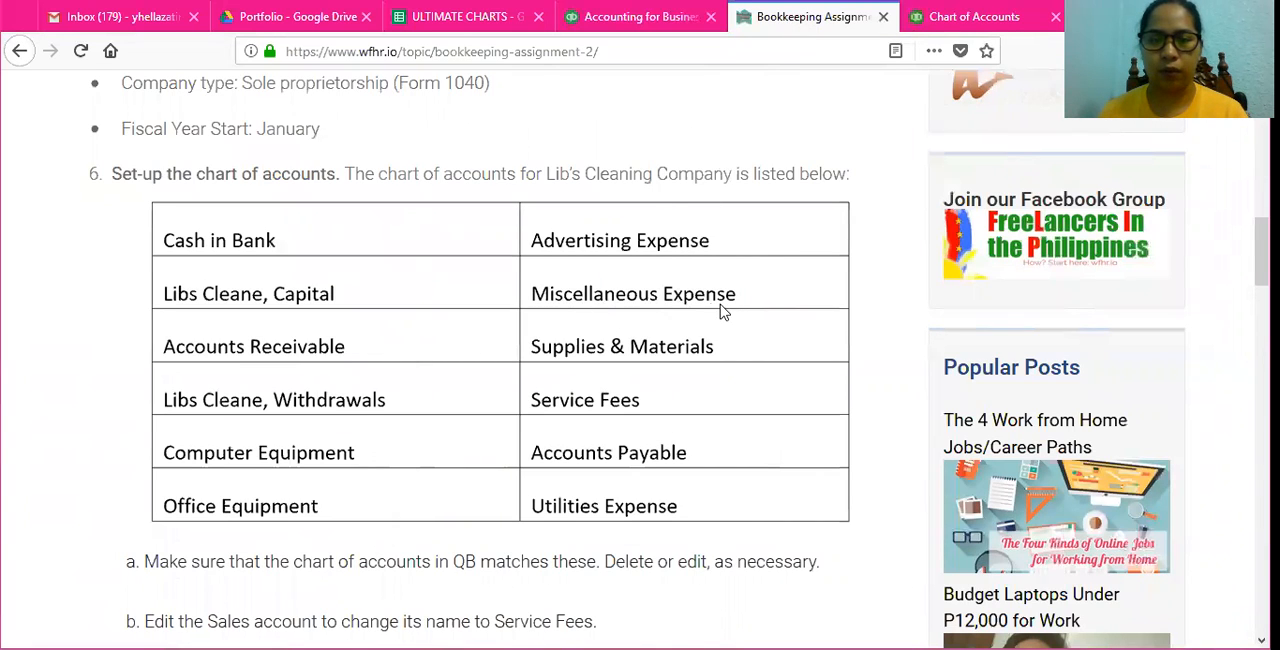
pyautogui.click(973, 14)
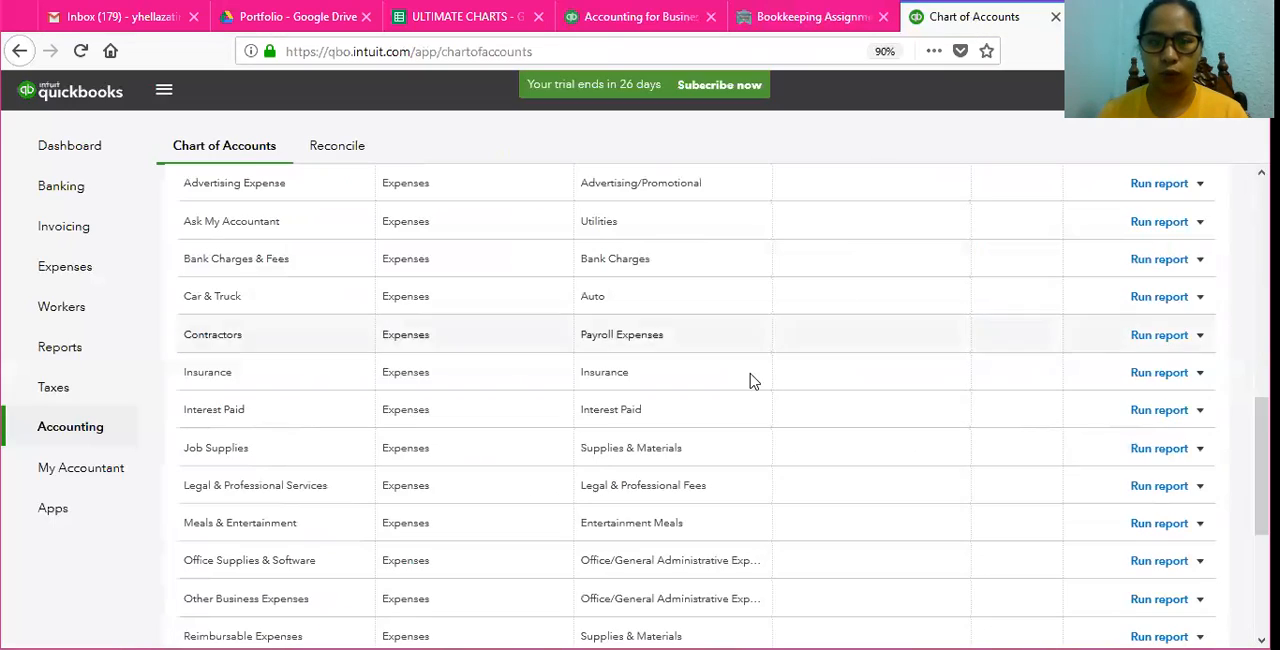
pyautogui.scroll(-5, 700, 400)
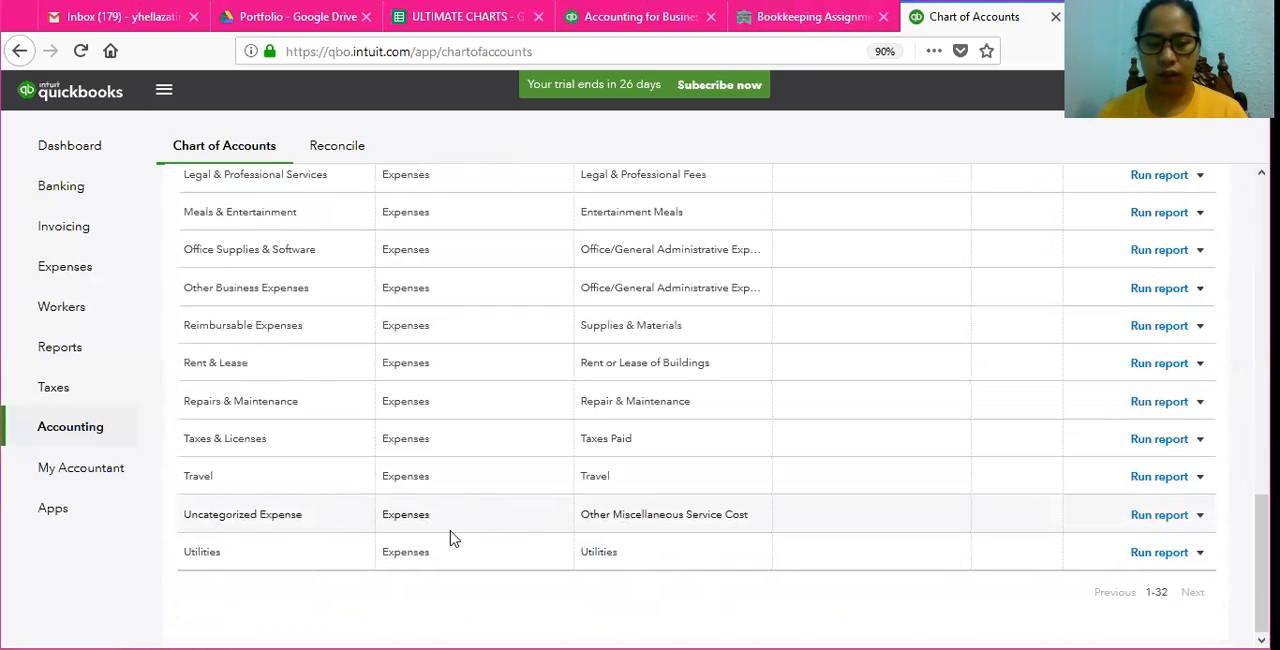
pyautogui.click(1200, 515)
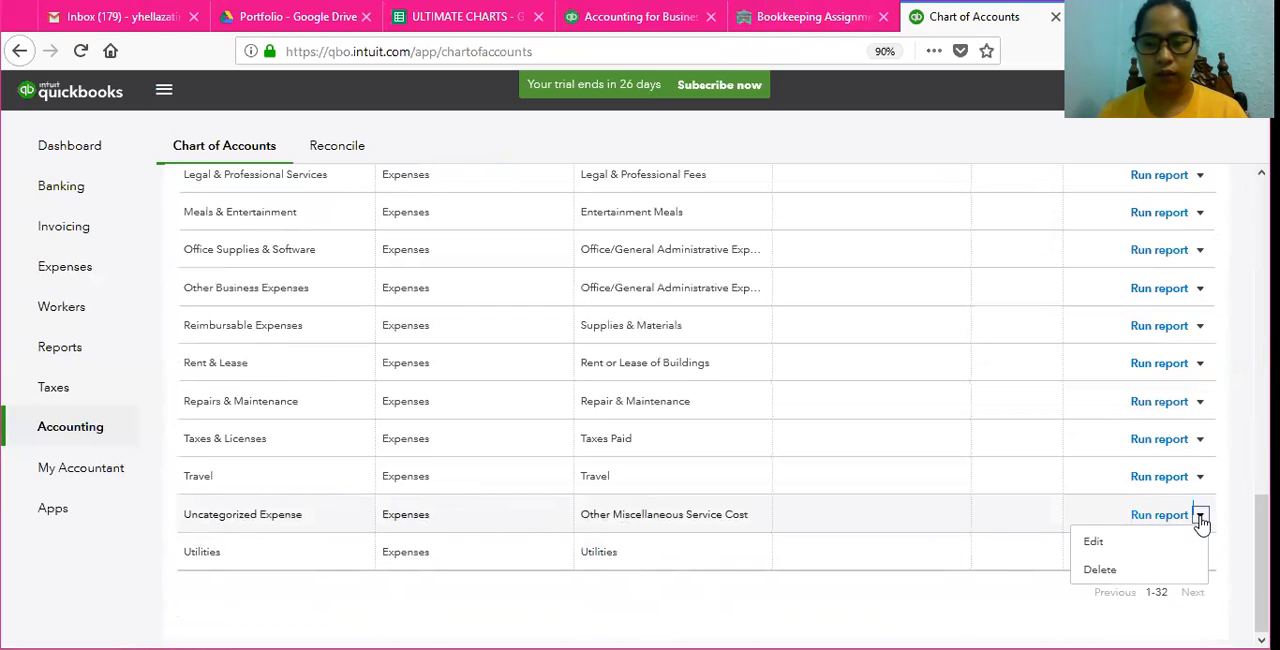
pyautogui.click(1169, 543)
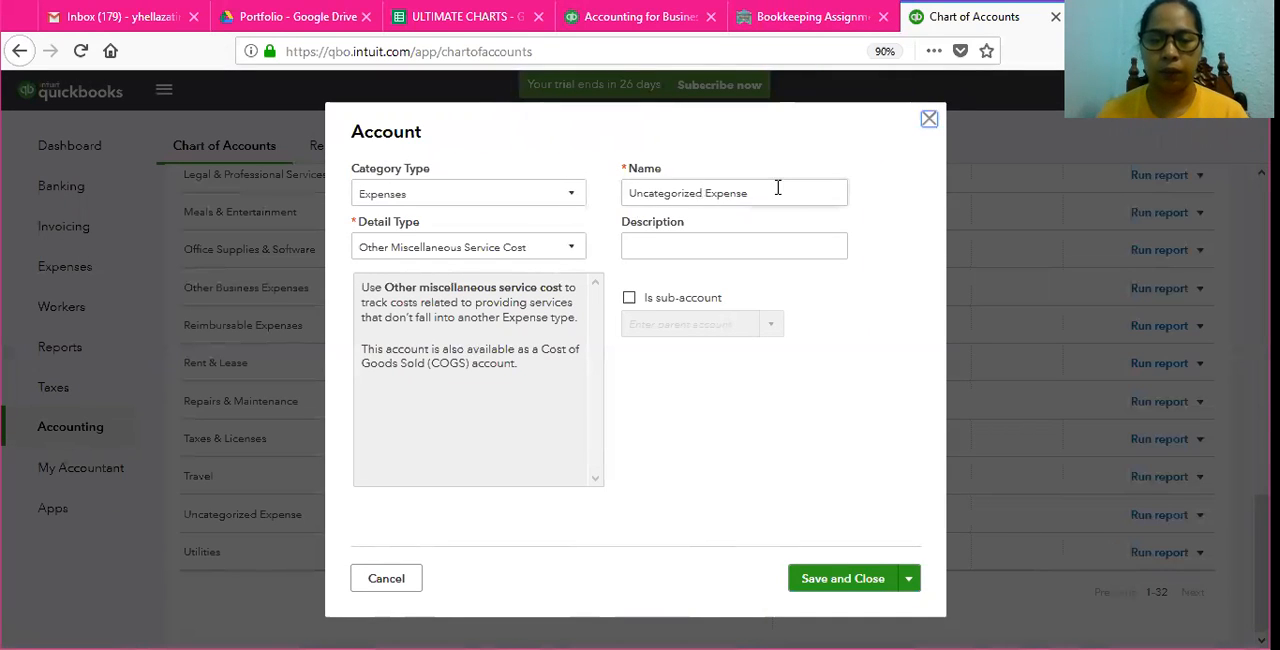
pyautogui.tripleClick(704, 192)
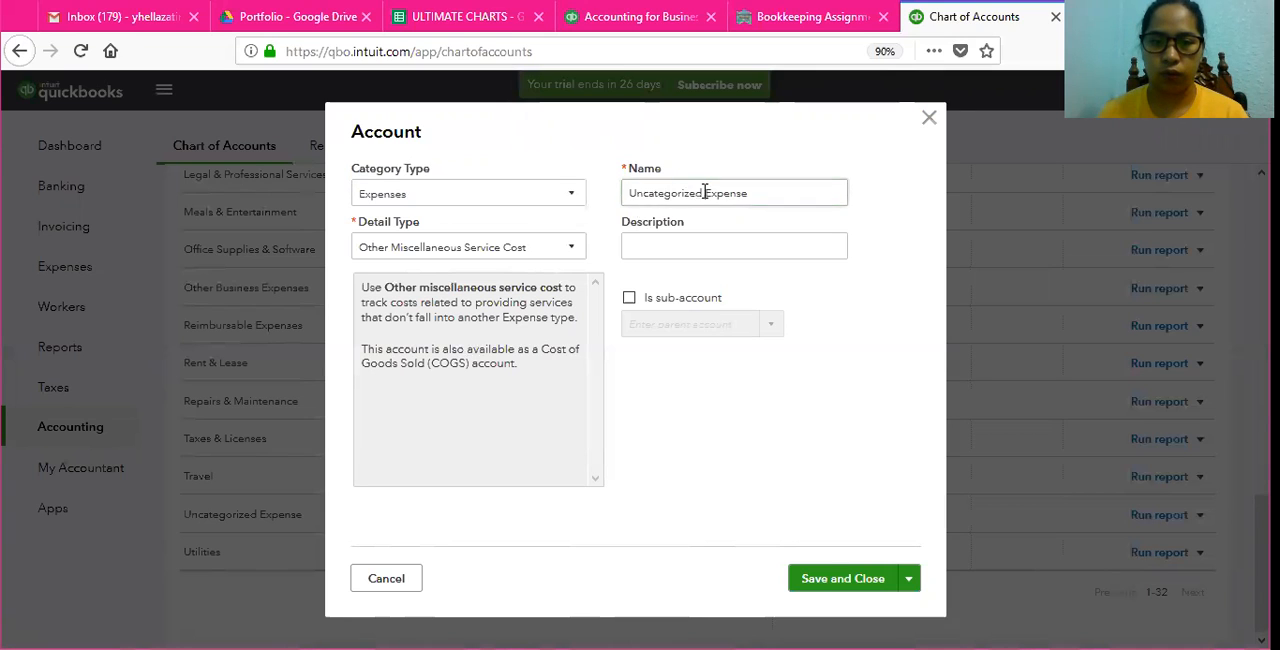
pyautogui.click(704, 192)
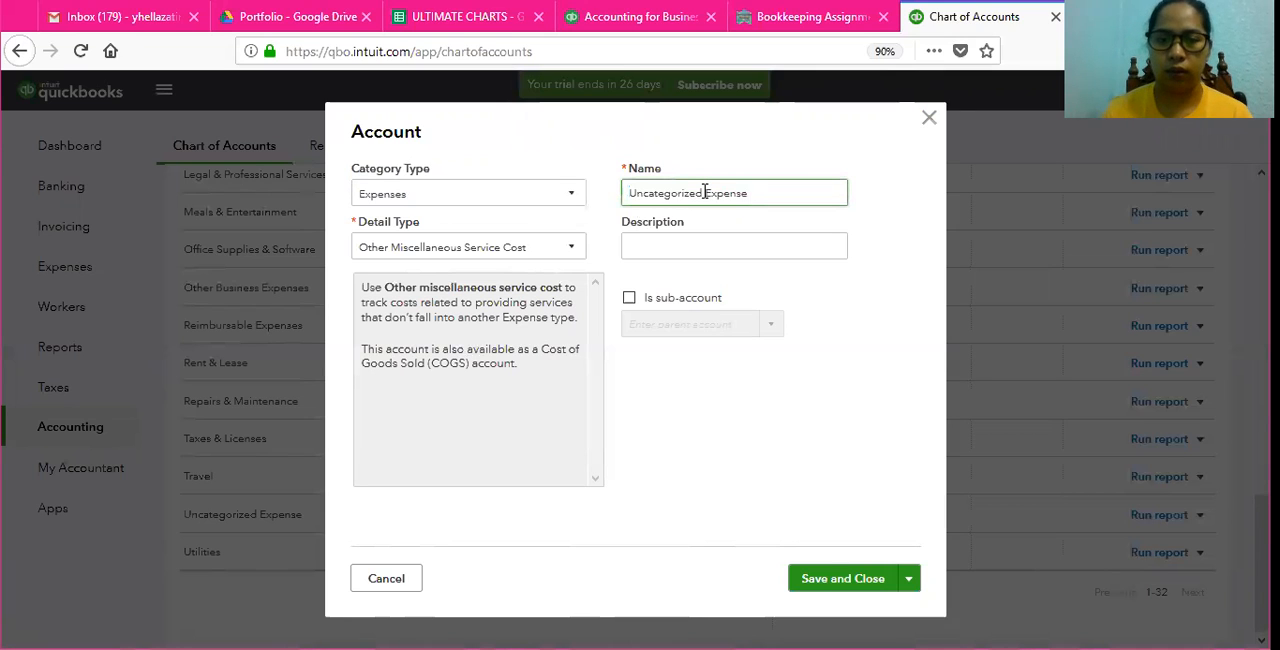
pyautogui.press('BackSpace')
pyautogui.press('BackSpace')
pyautogui.press('BackSpace')
pyautogui.press('BackSpace')
pyautogui.press('BackSpace')
pyautogui.press('BackSpace')
pyautogui.press('BackSpace')
pyautogui.press('BackSpace')
pyautogui.press('BackSpace')
pyautogui.press('BackSpace')
pyautogui.press('BackSpace')
pyautogui.press('BackSpace')
pyautogui.press('BackSpace')
pyautogui.press('BackSpace')
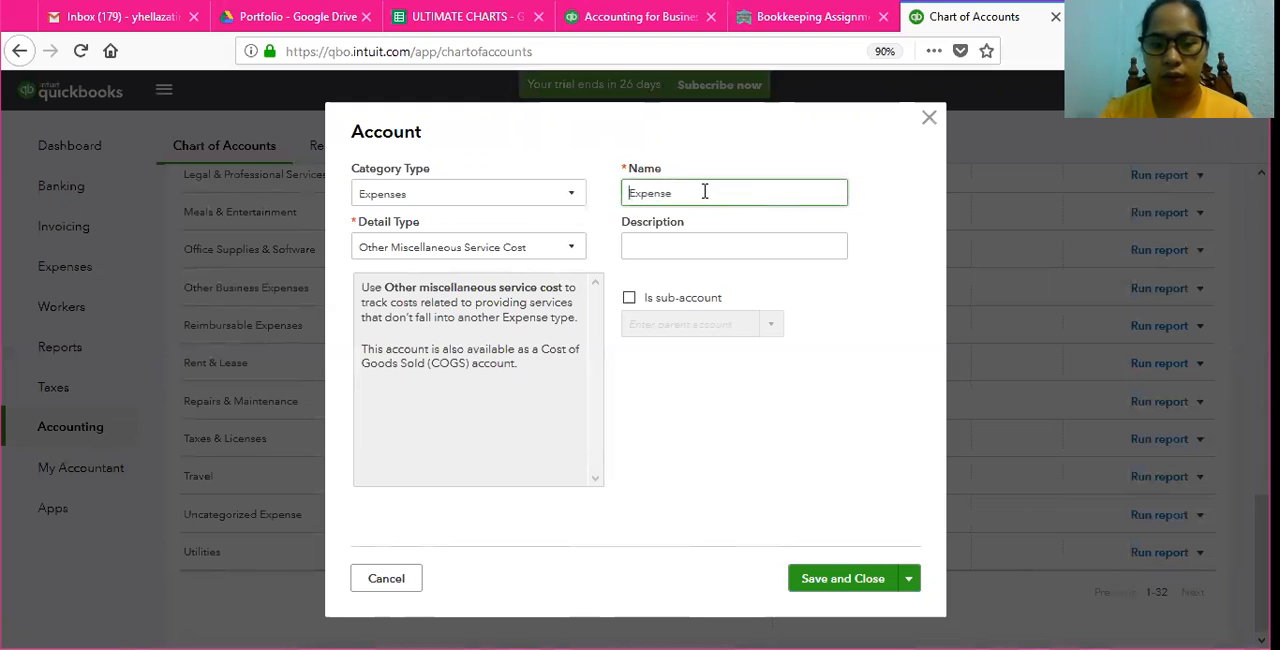
pyautogui.write('Miscellan')
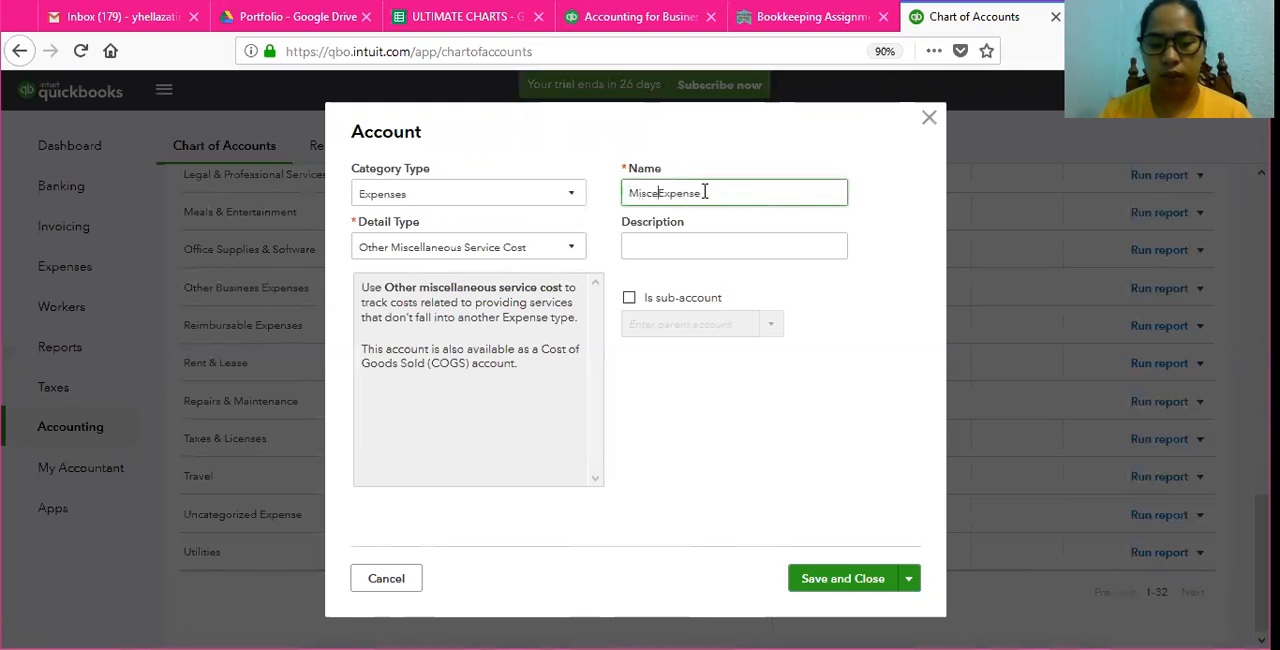
pyautogui.write('eous')
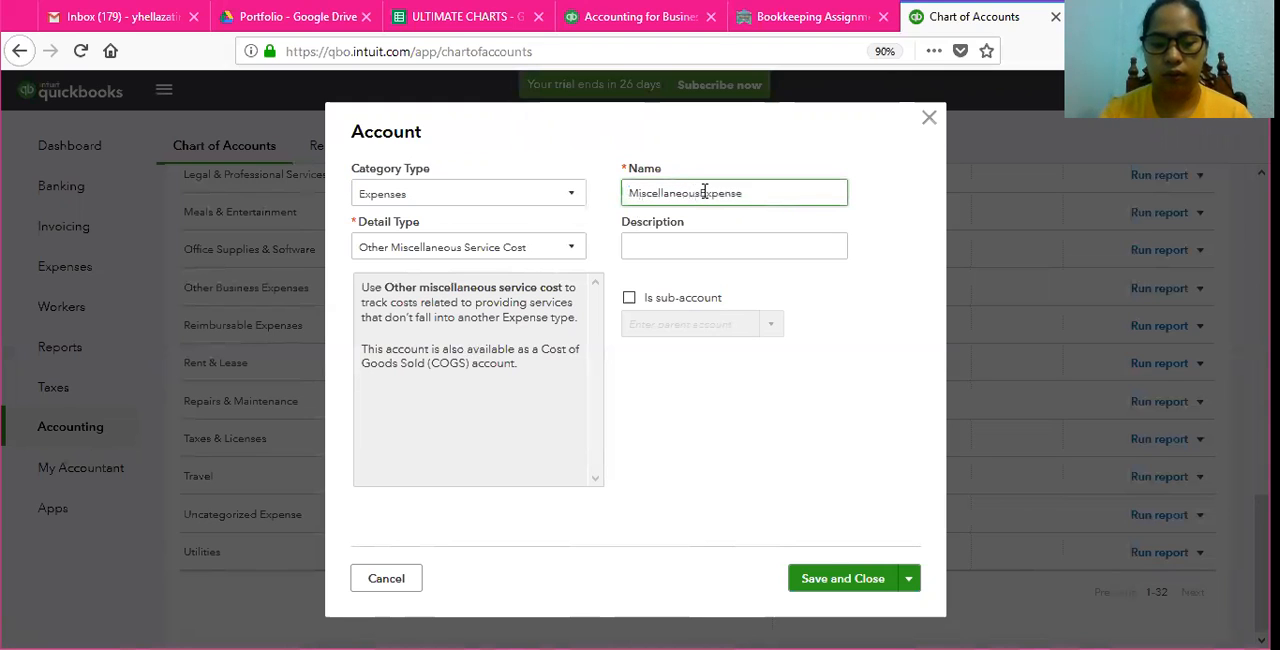
pyautogui.click(845, 590)
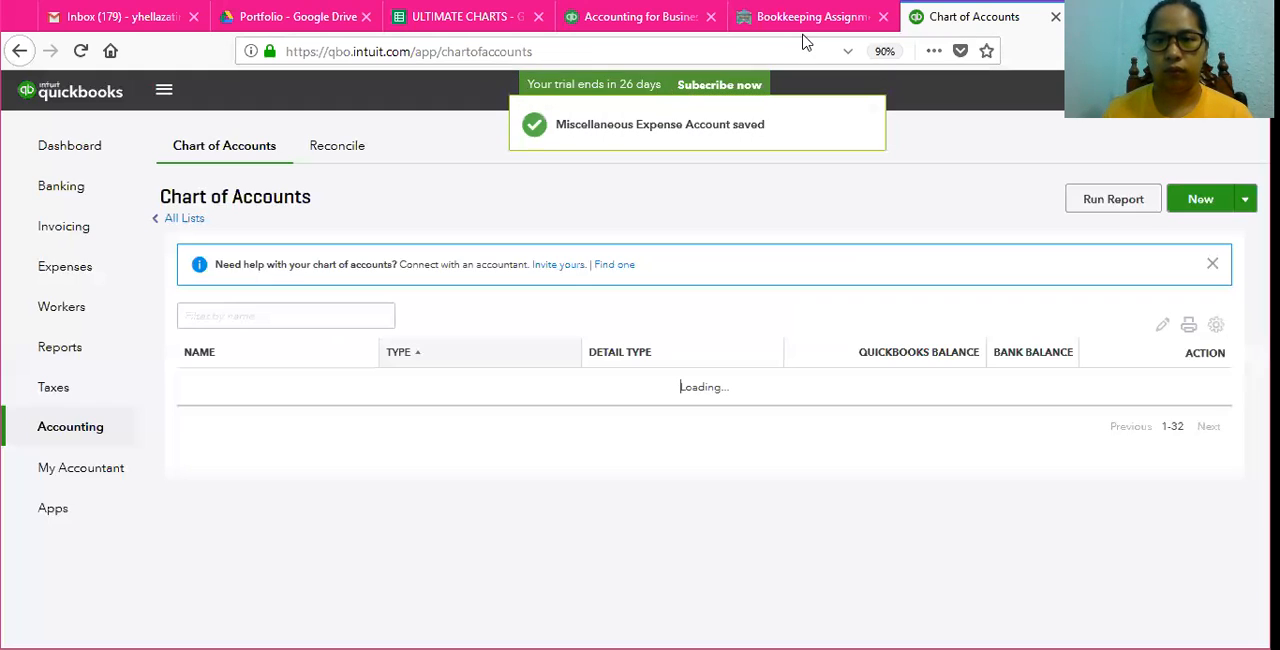
# Step: Check the assignment's next required account, open the Job Supplies expense account for editing, and clear its name
pyautogui.click(790, 18)
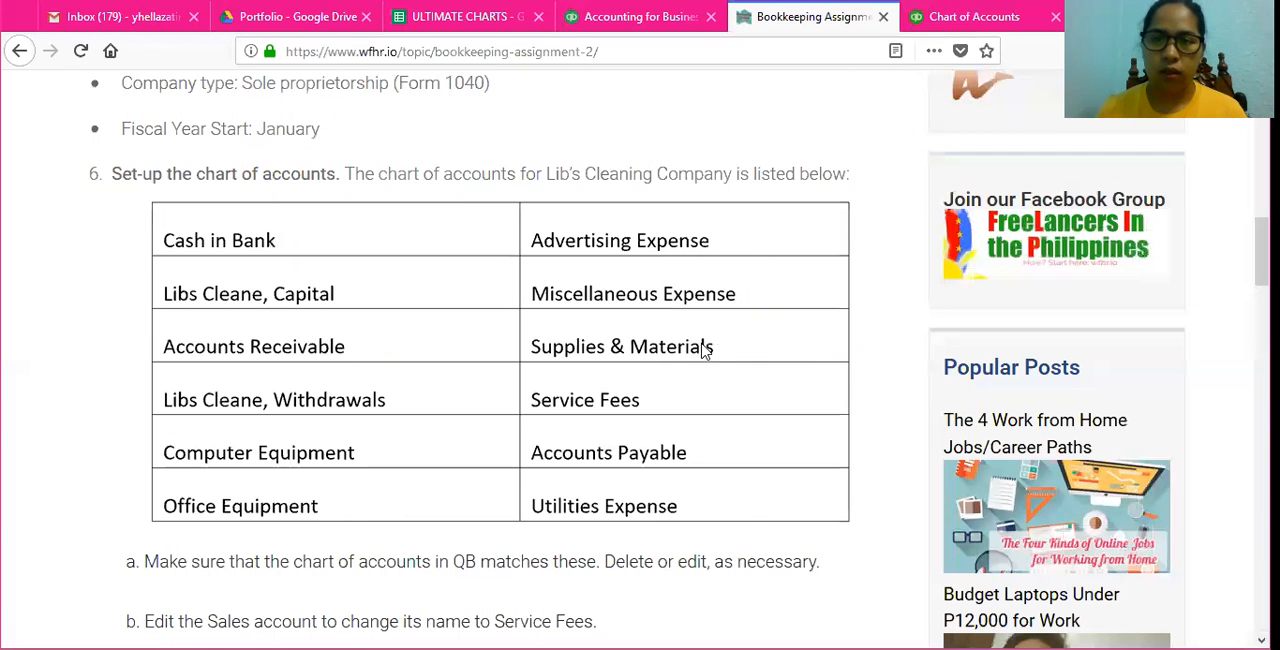
pyautogui.click(950, 20)
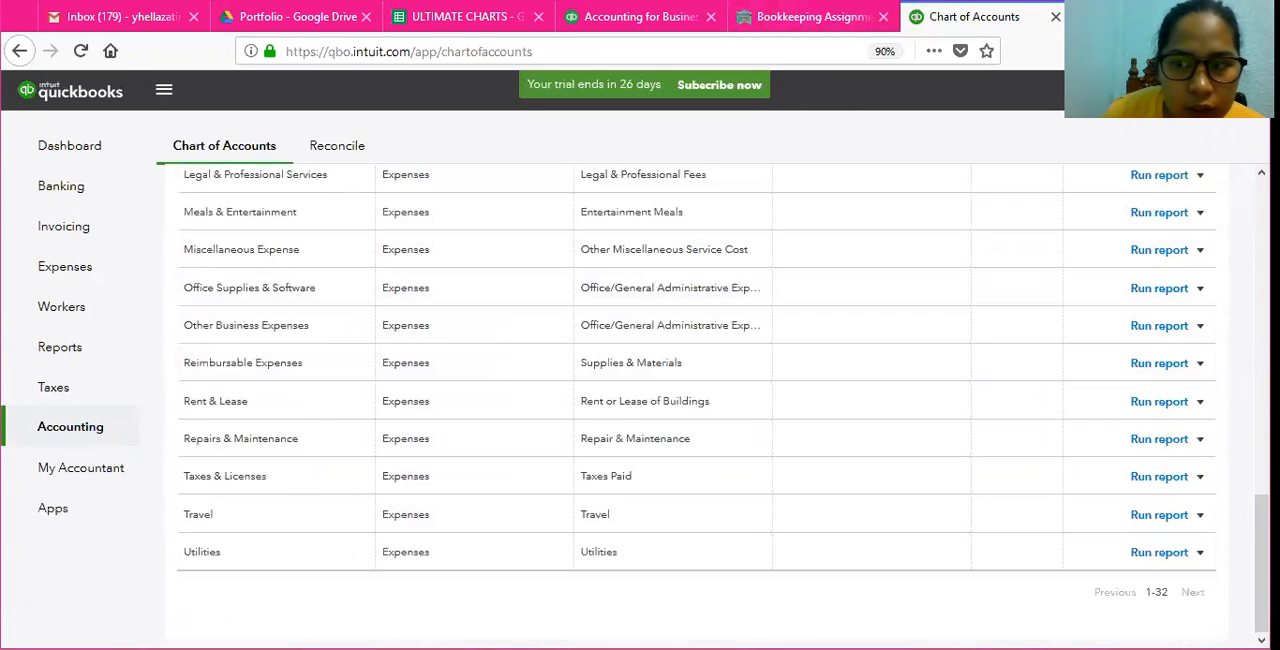
pyautogui.scroll(4, 700, 400)
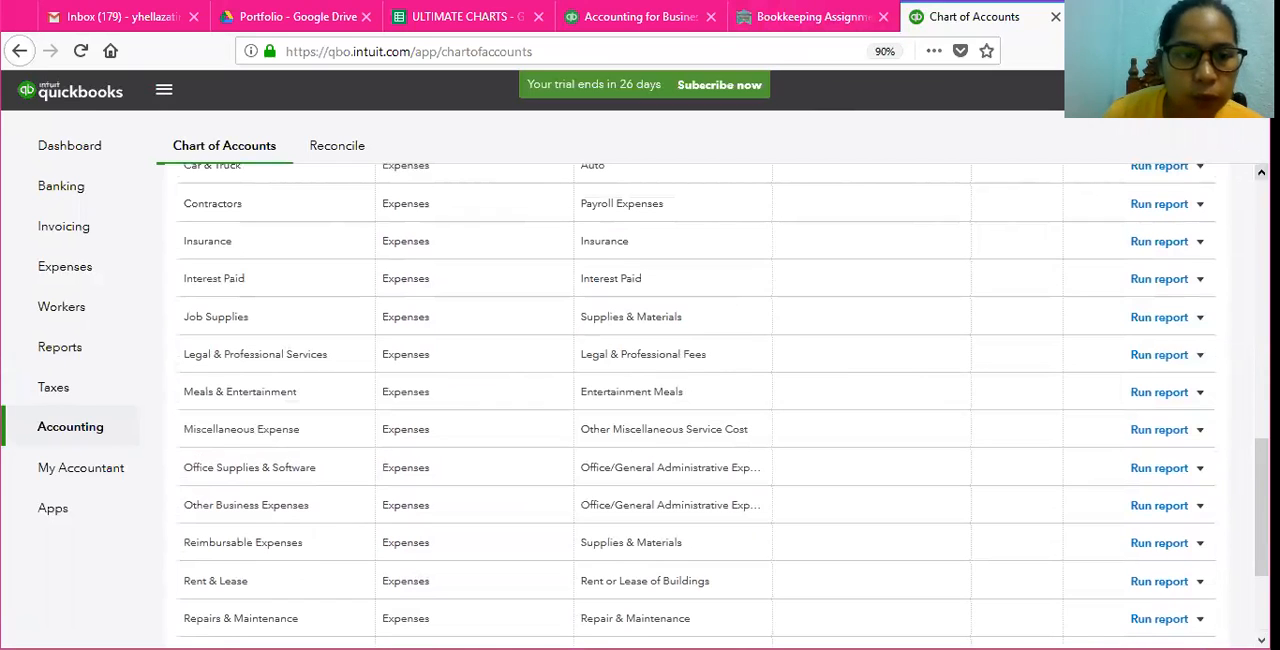
pyautogui.click(1200, 317)
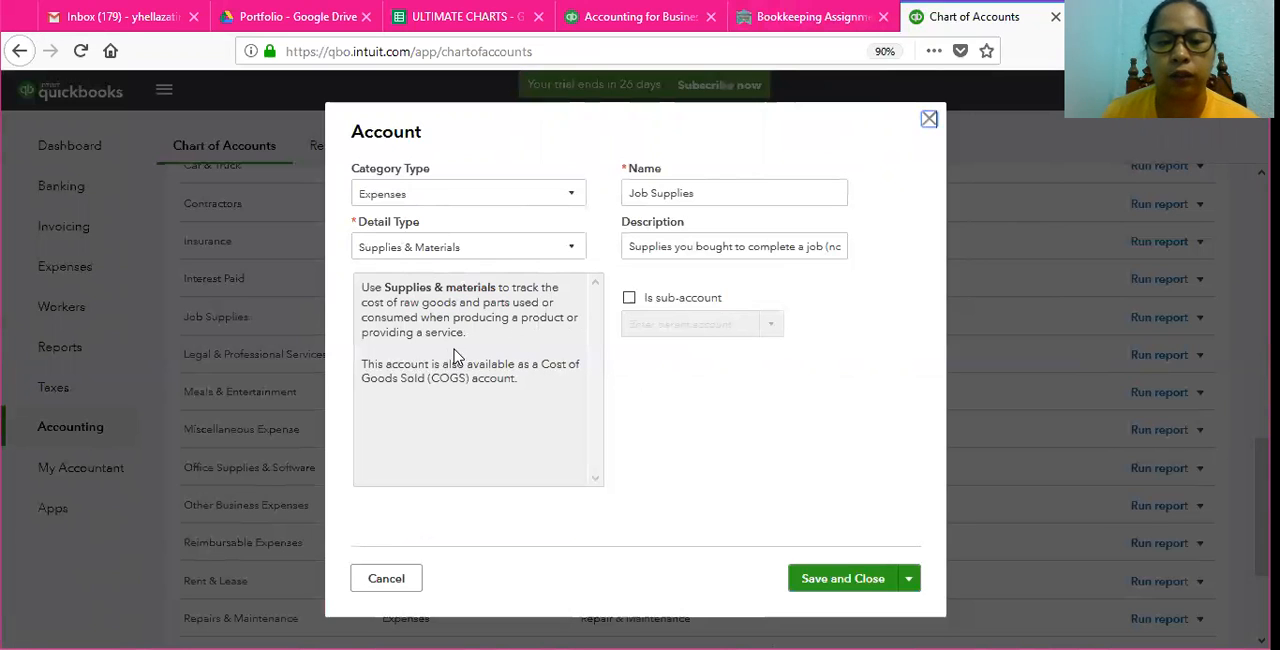
pyautogui.click(755, 190)
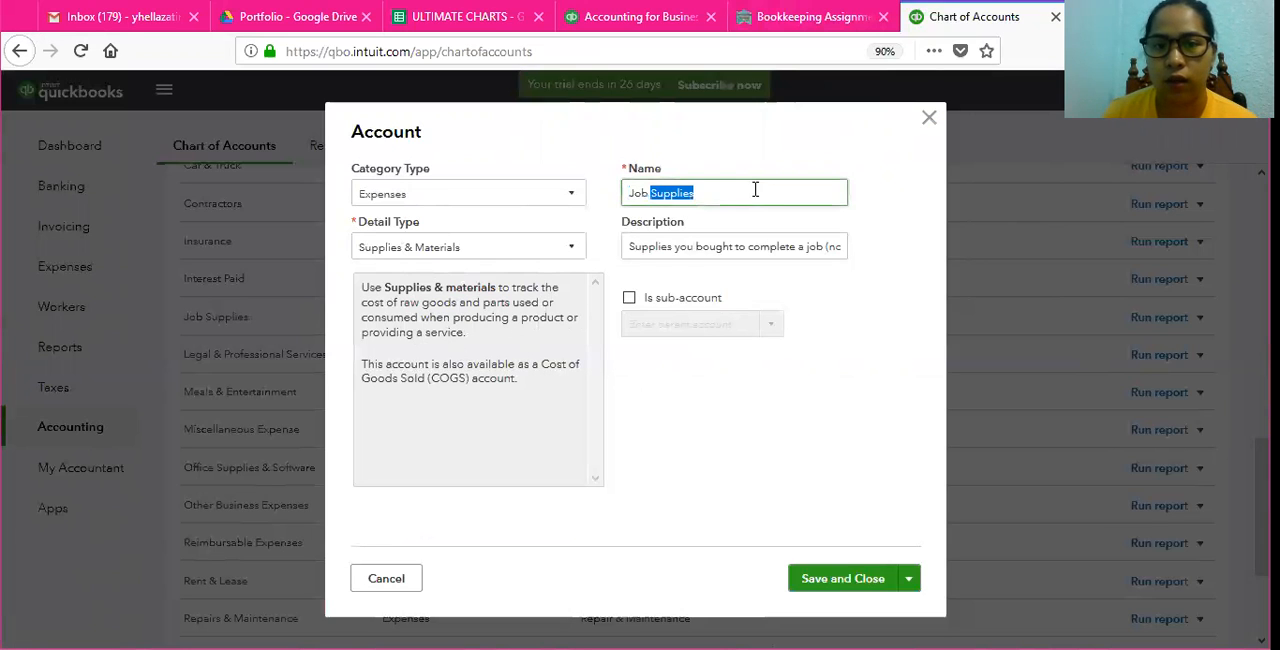
pyautogui.press('BackSpace')
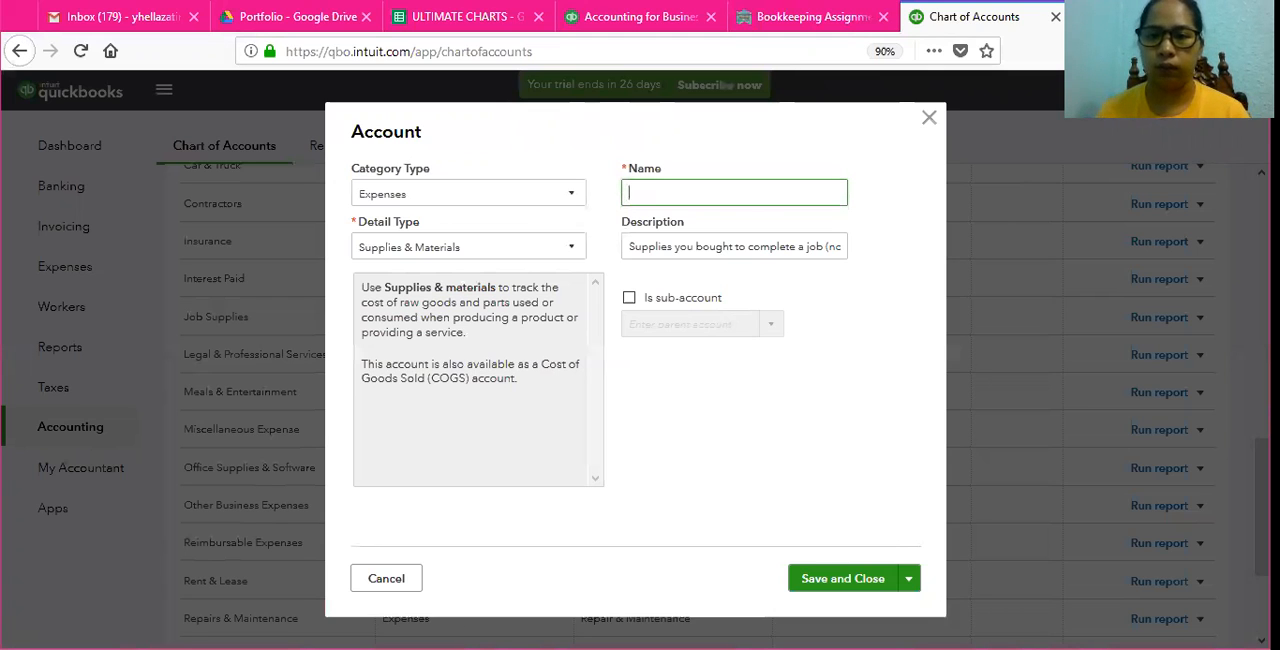
# Step: Recheck the required name in the assignment, name the opened account Supplies and Materials, and save it
pyautogui.click(812, 17)
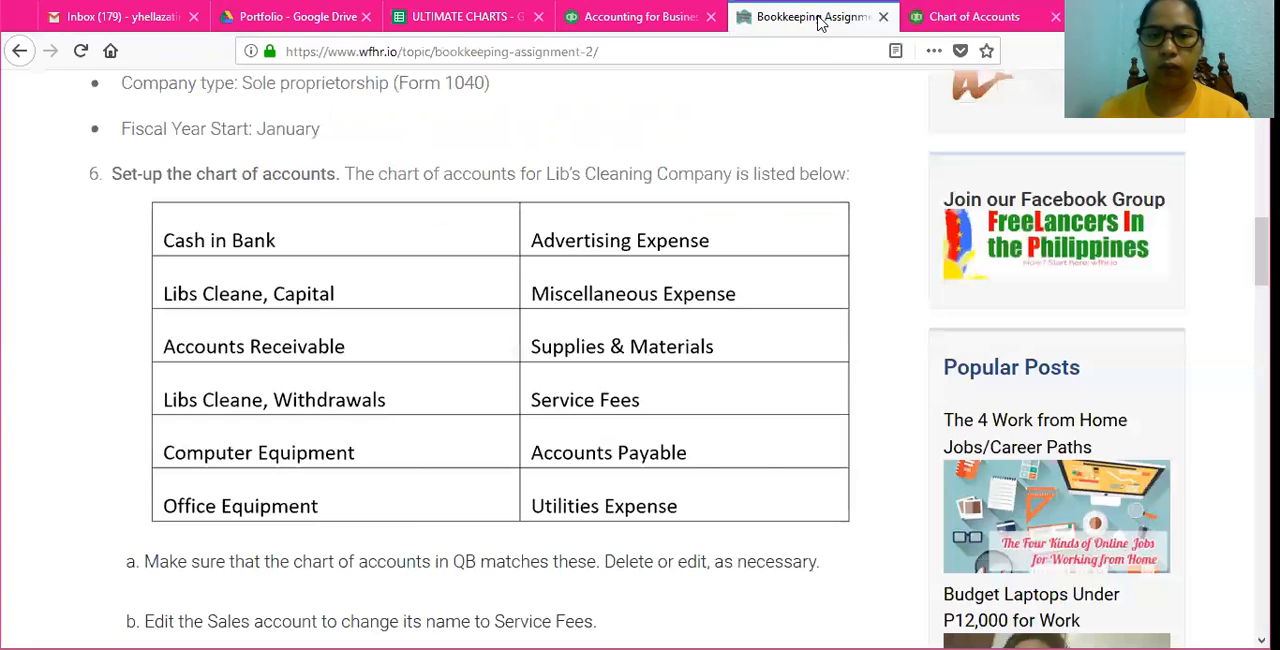
pyautogui.click(975, 20)
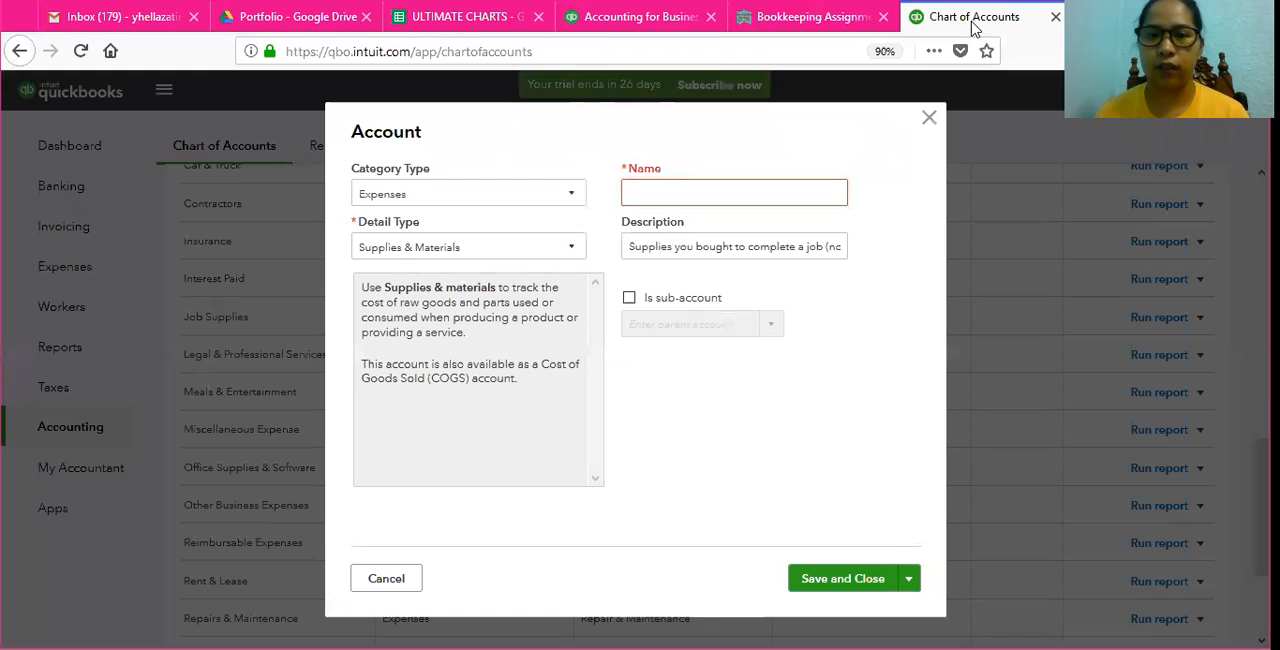
pyautogui.click(710, 185)
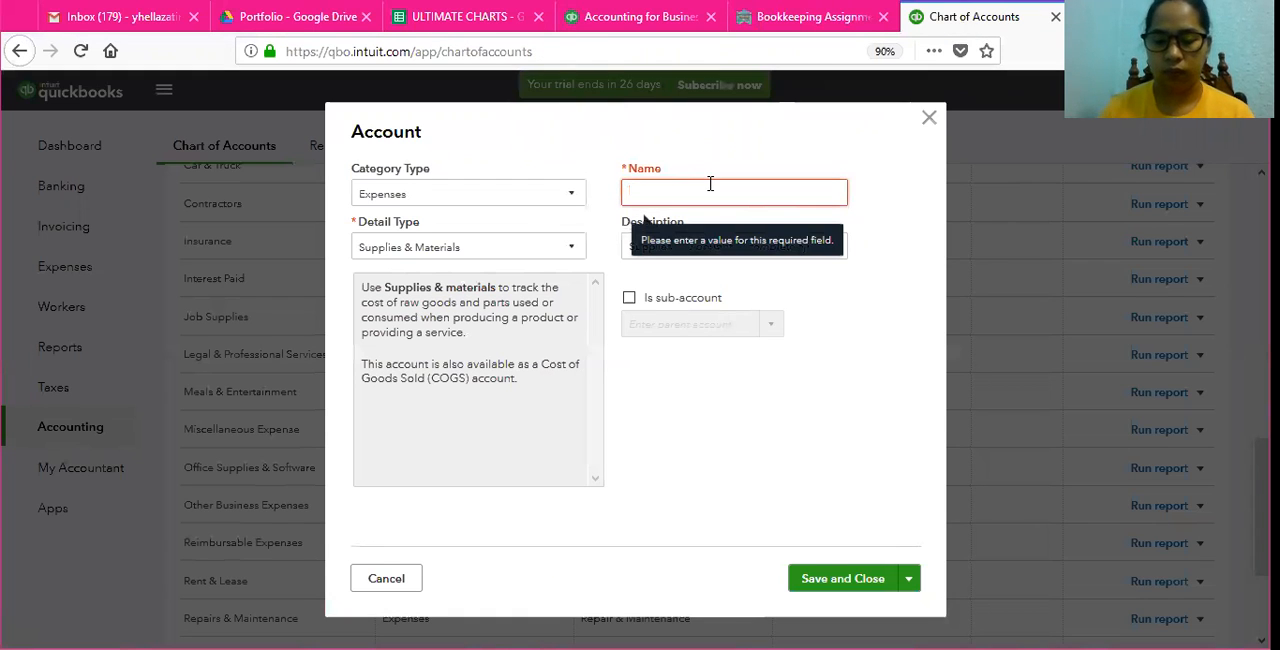
pyautogui.click(480, 251)
pyautogui.click(641, 237)
pyautogui.click(646, 191)
pyautogui.write('S')
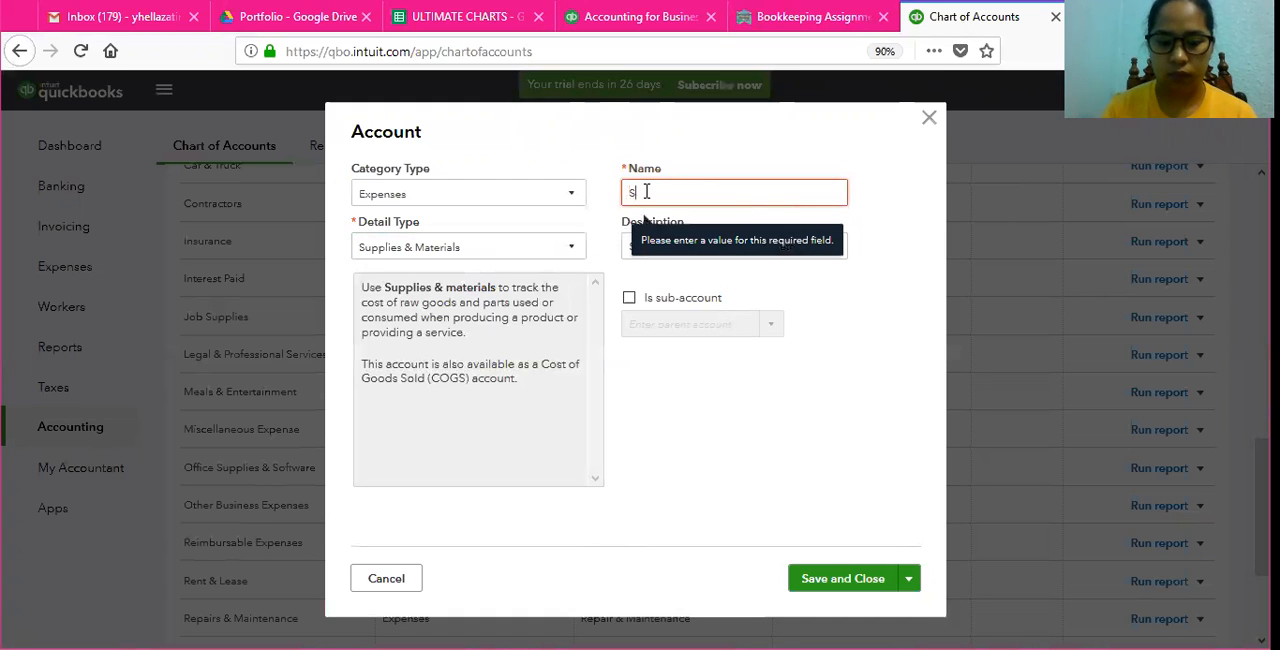
pyautogui.write('upplies')
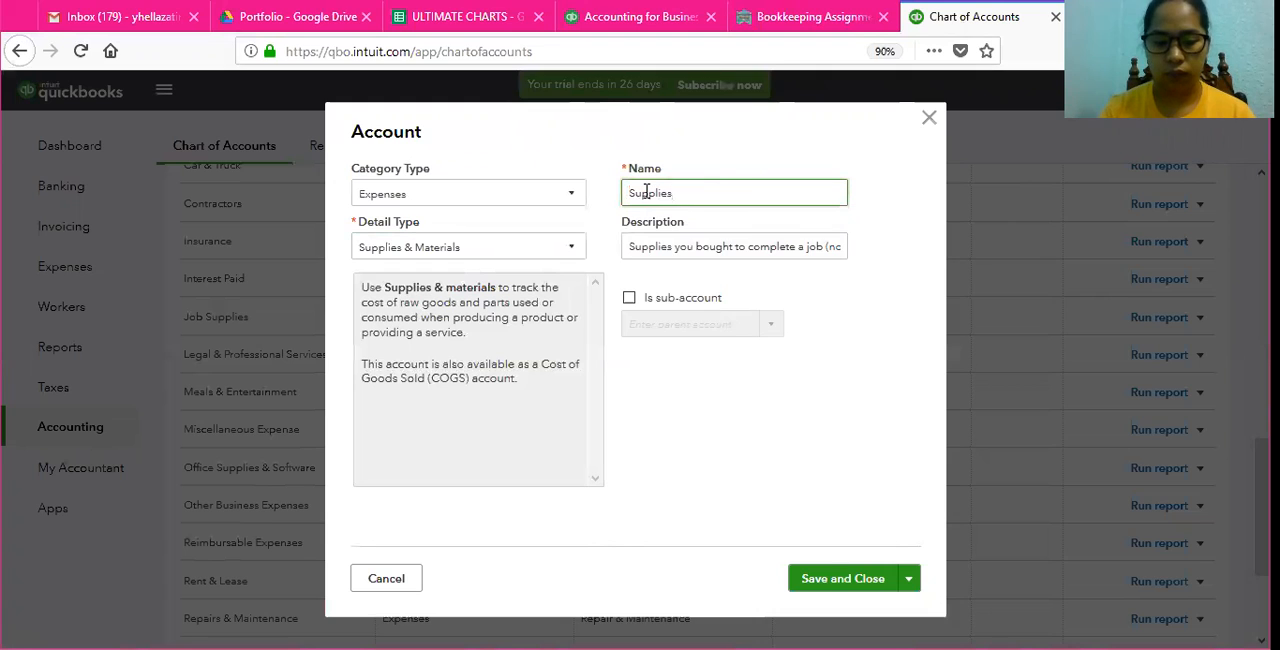
pyautogui.write(' and ')
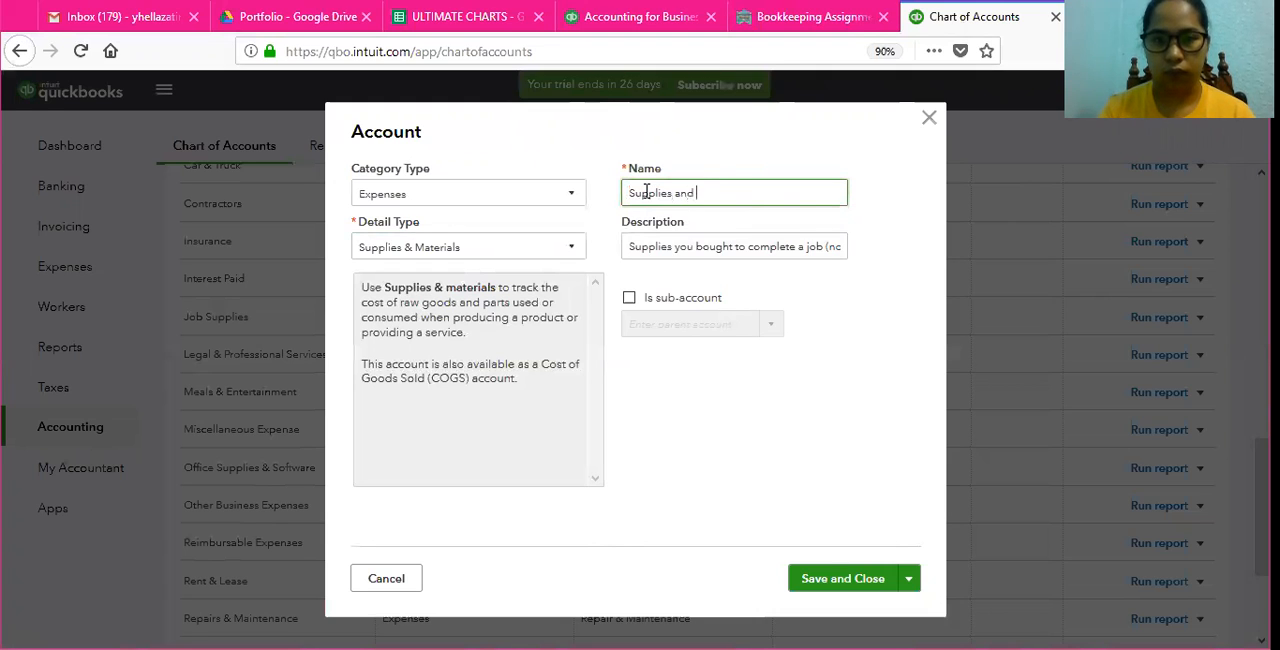
pyautogui.write('Materia')
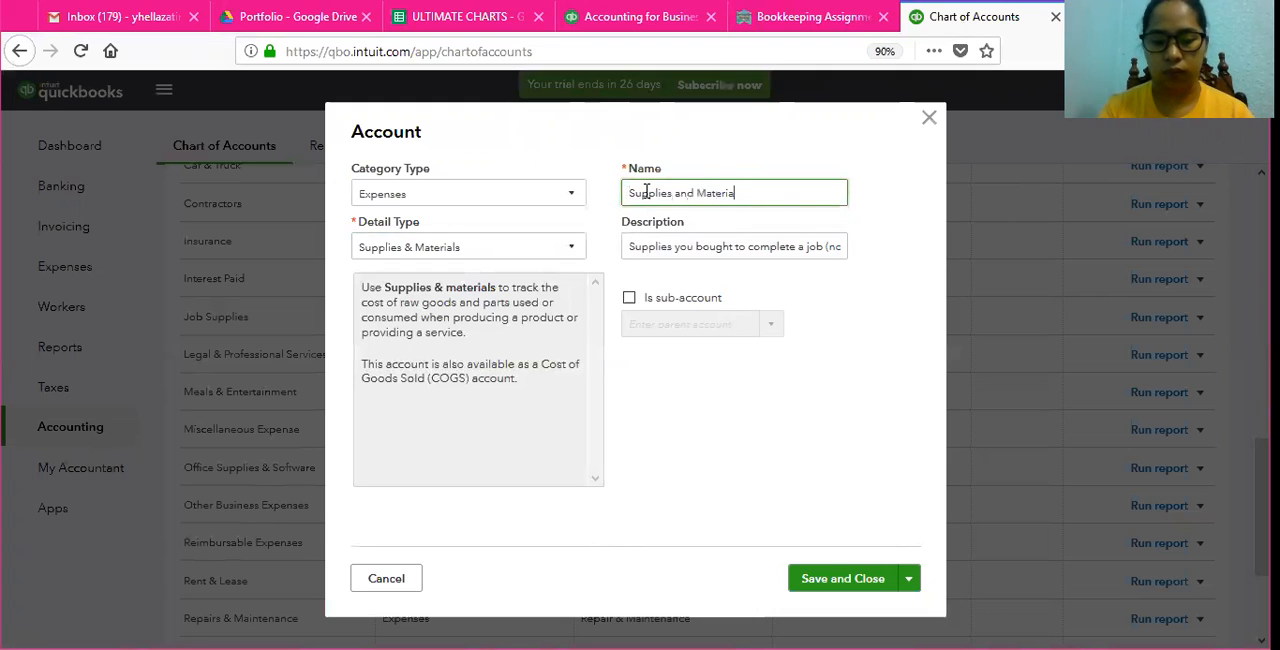
pyautogui.write('ls')
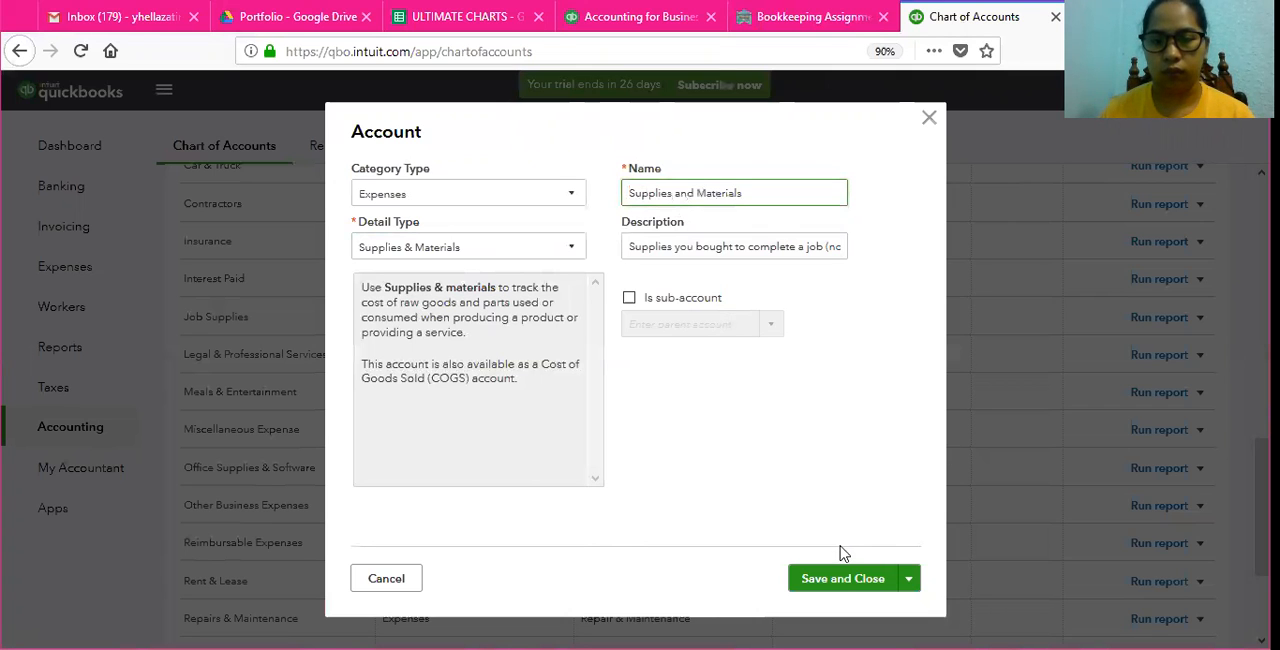
pyautogui.click(851, 576)
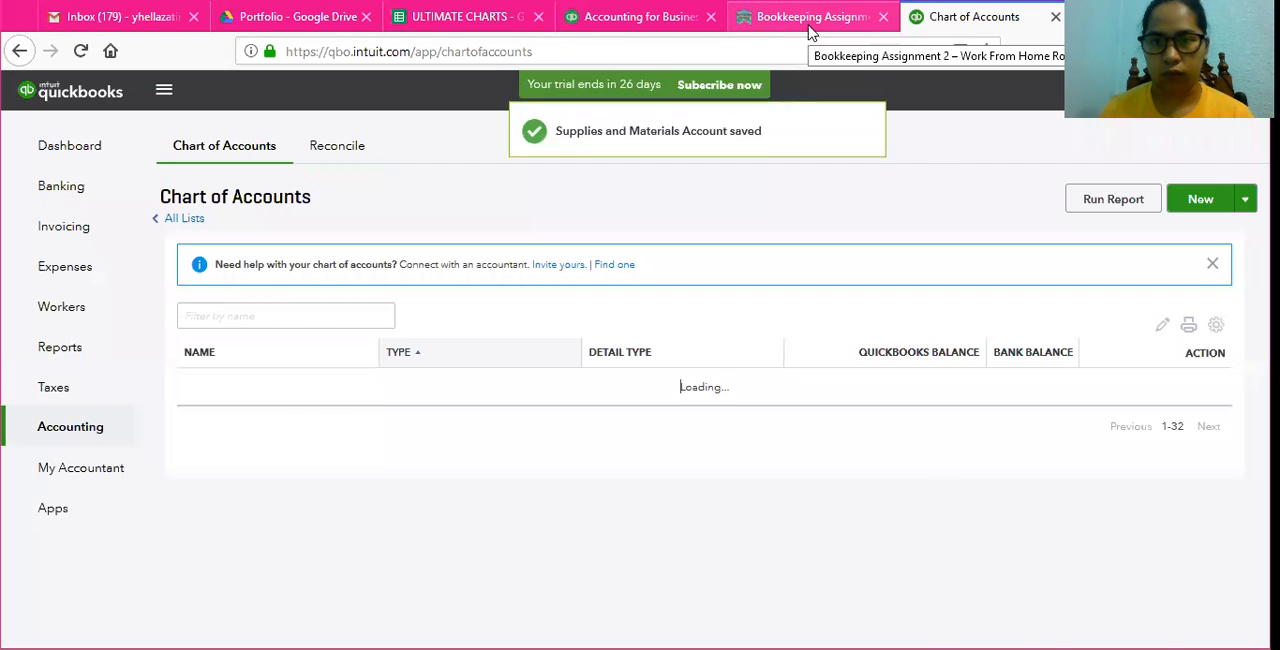
# Step: Read the assignment's remaining required accounts and its instructions on editing the chart of accounts, including the Sales account
pyautogui.click(808, 28)
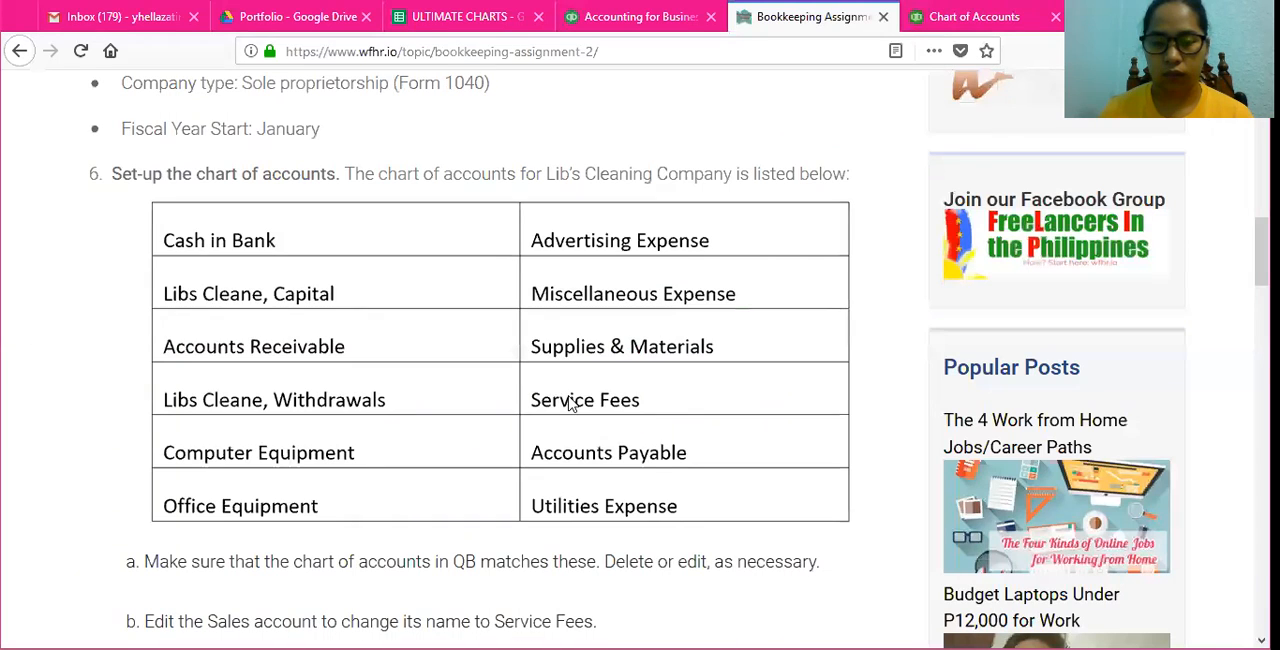
pyautogui.scroll(-4, 600, 420)
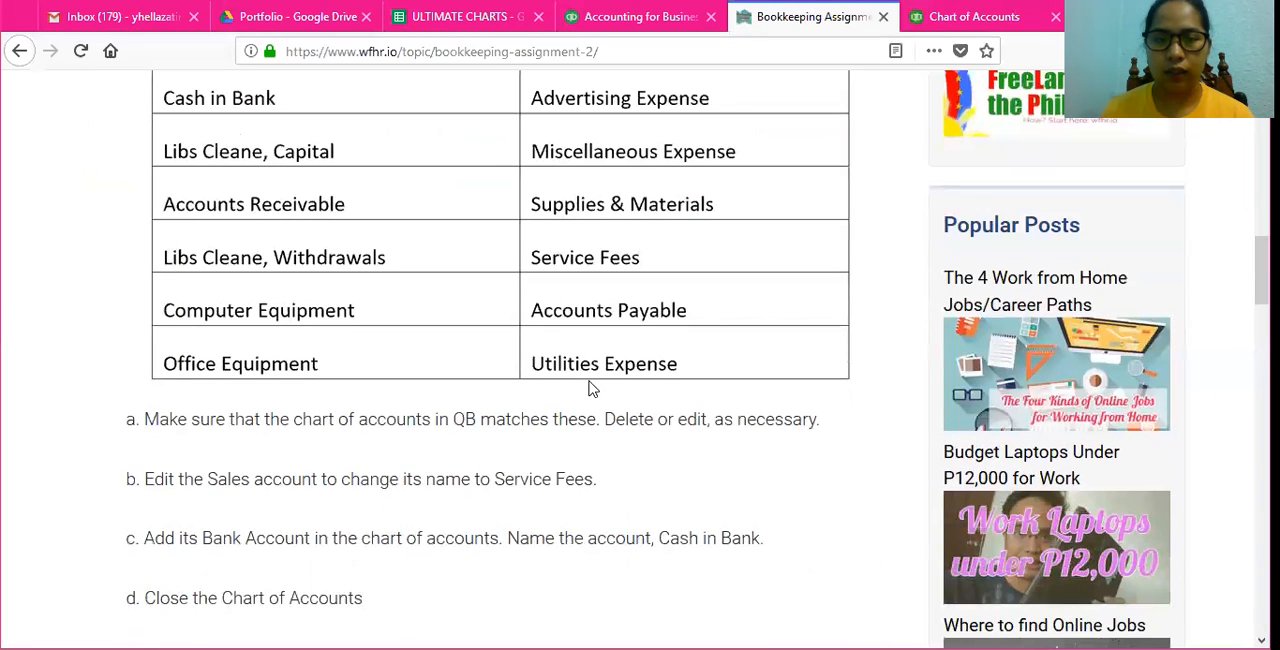
pyautogui.scroll(-1, 586, 347)
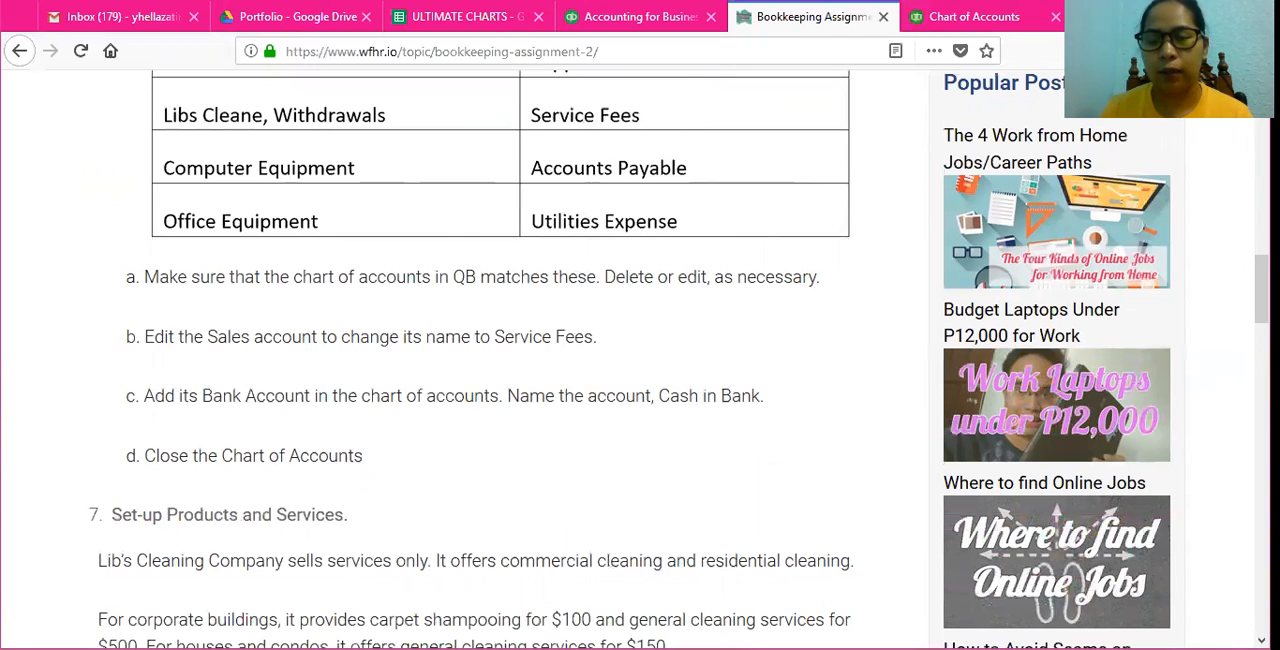
pyautogui.click(990, 24)
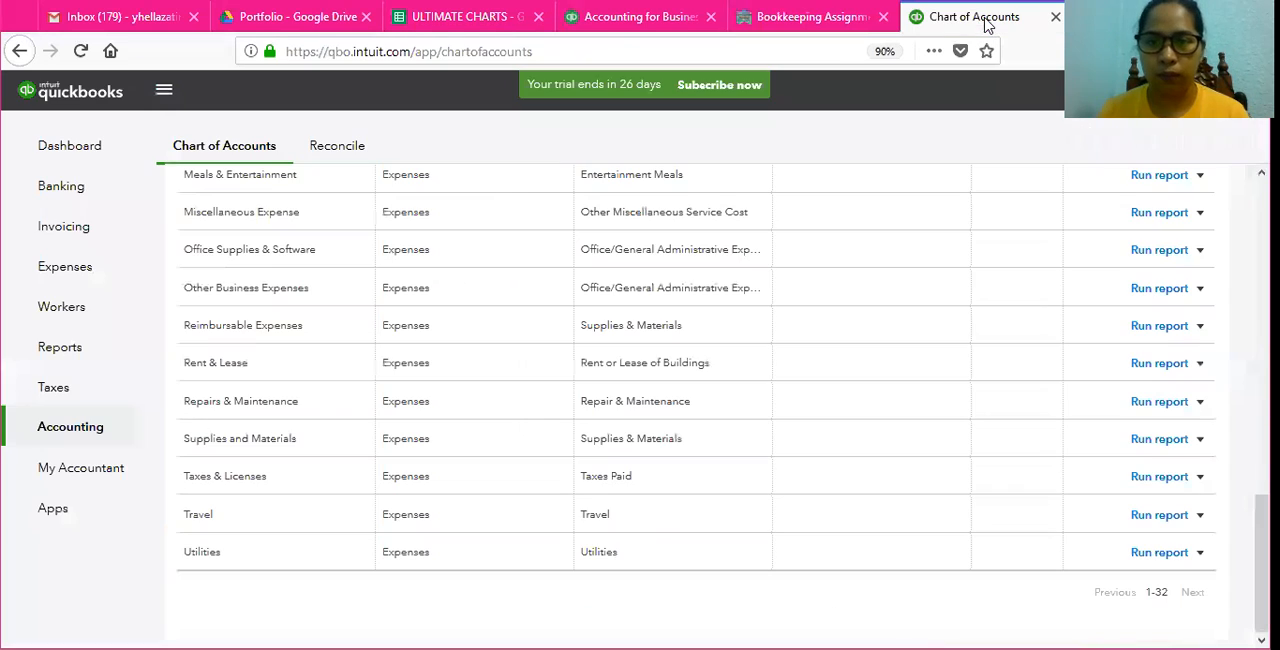
# Step: Rename the Sales income account as Service Fees and save it
pyautogui.scroll(5, 271, 252)
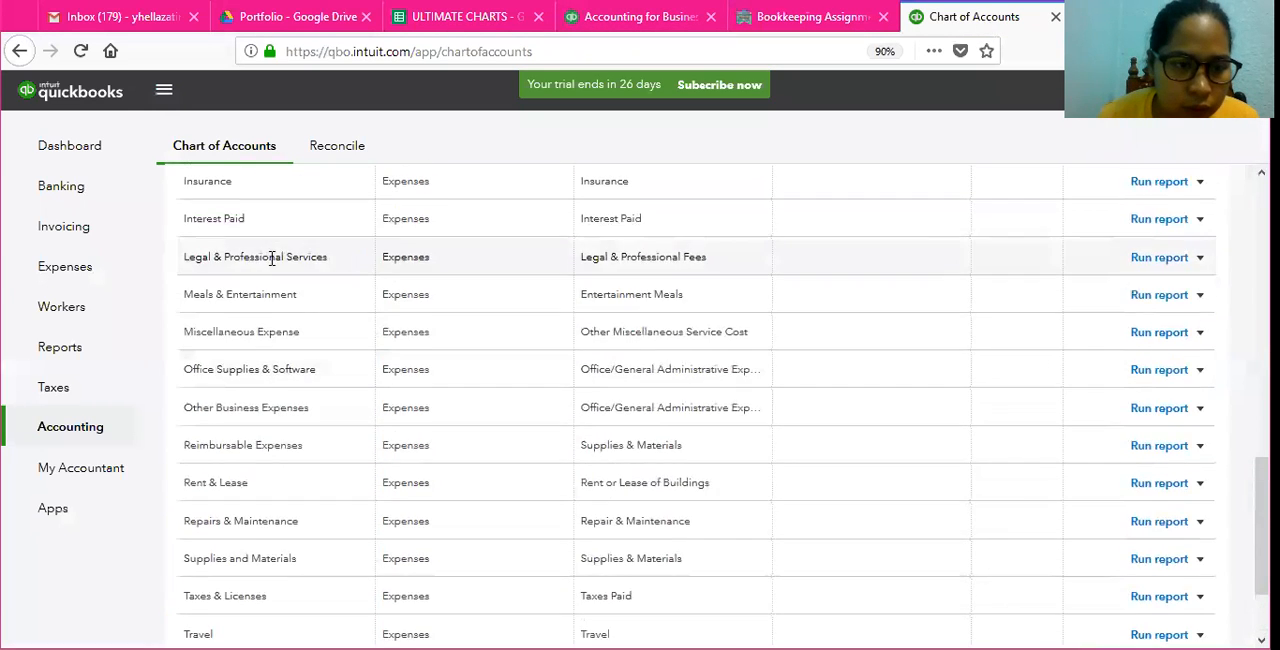
pyautogui.scroll(5, 252, 302)
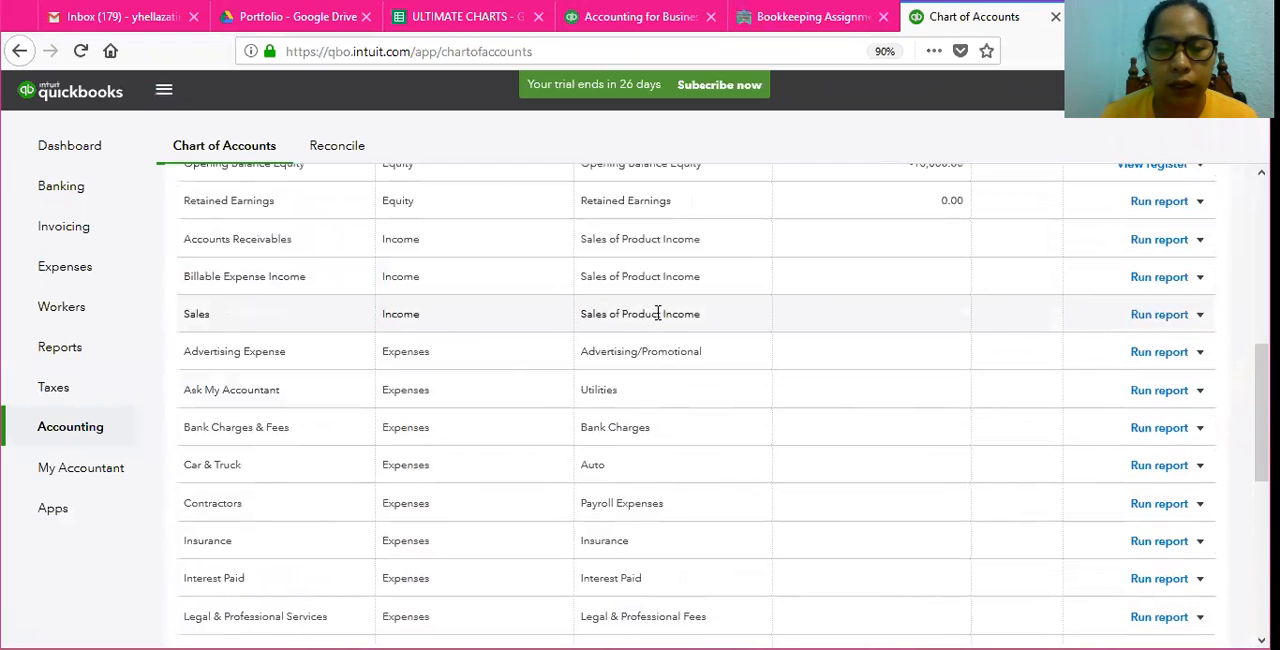
pyautogui.click(1200, 315)
pyautogui.click(1127, 346)
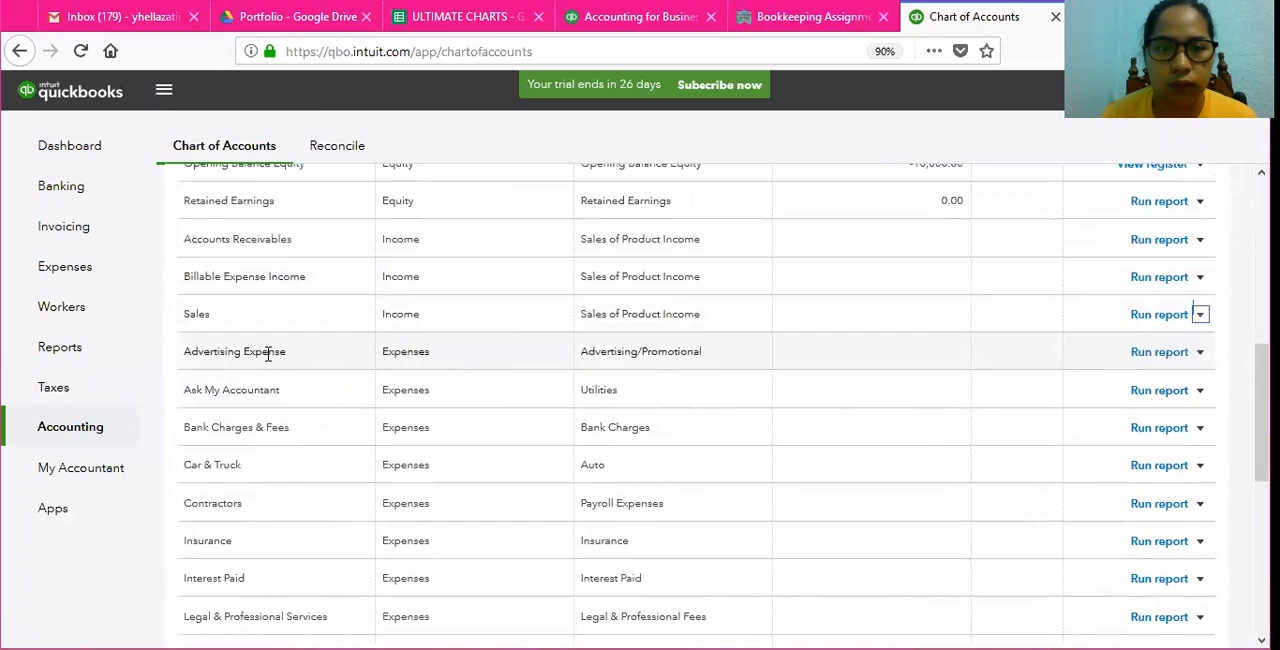
pyautogui.doubleClick(806, 189)
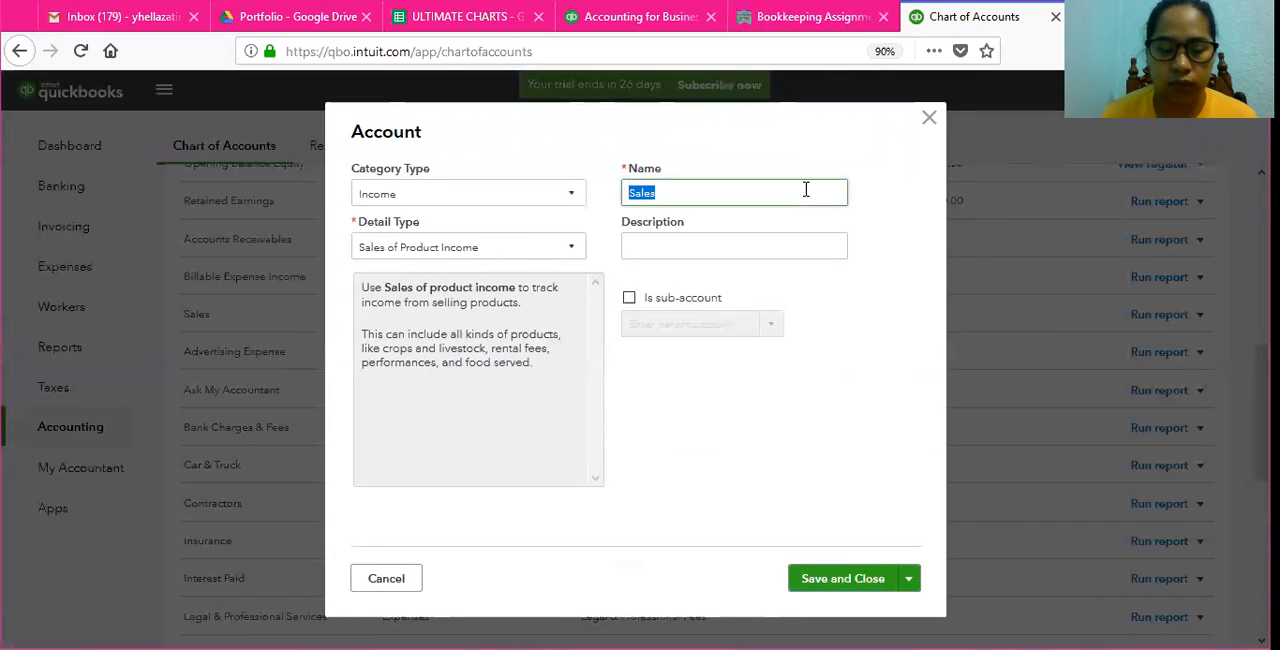
pyautogui.write('Service')
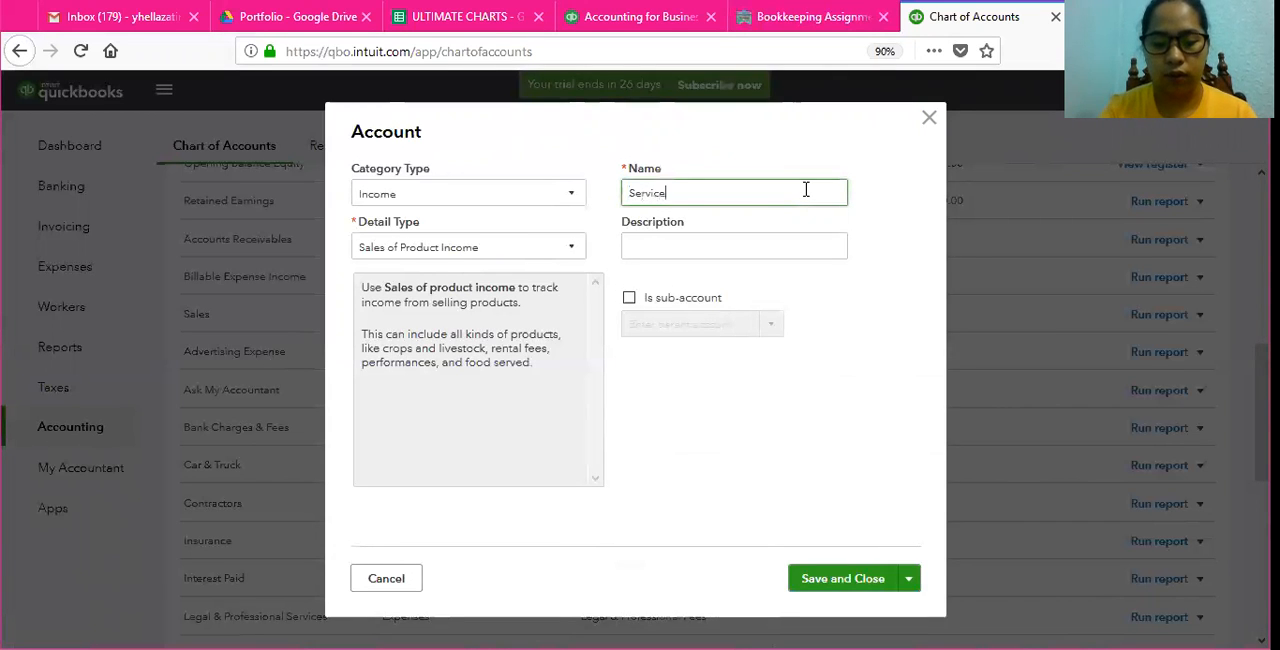
pyautogui.write(' Fees')
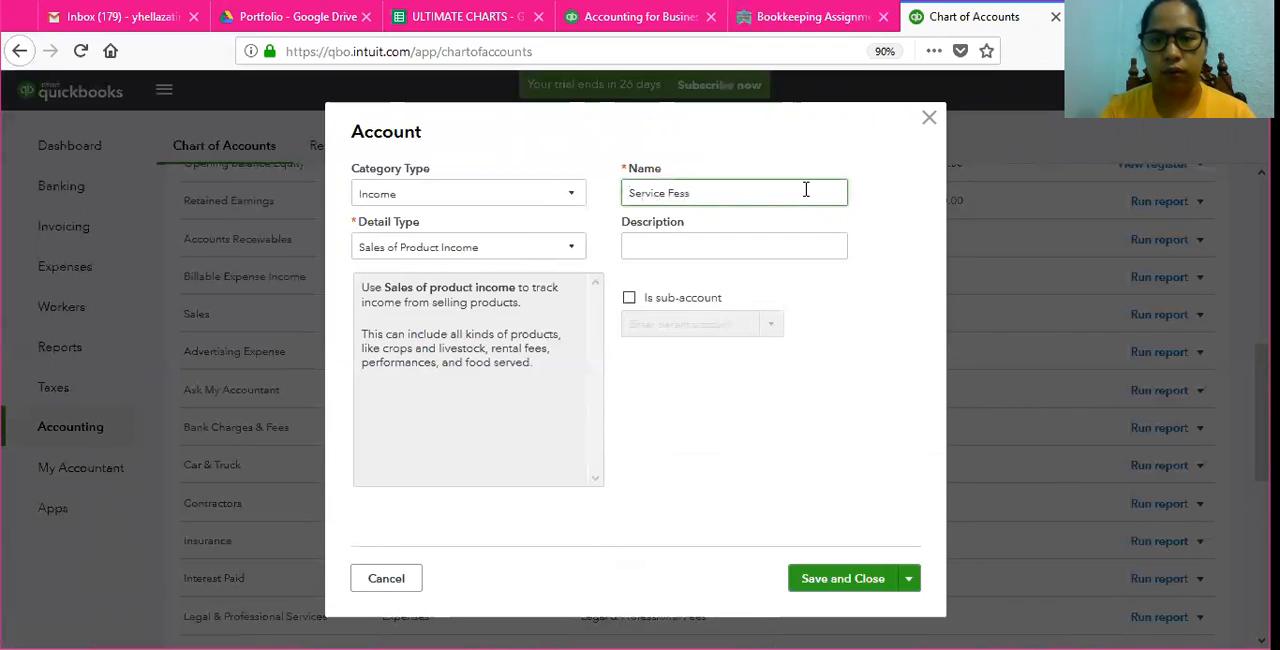
pyautogui.press('BackSpace')
pyautogui.press('BackSpace')
pyautogui.write('es')
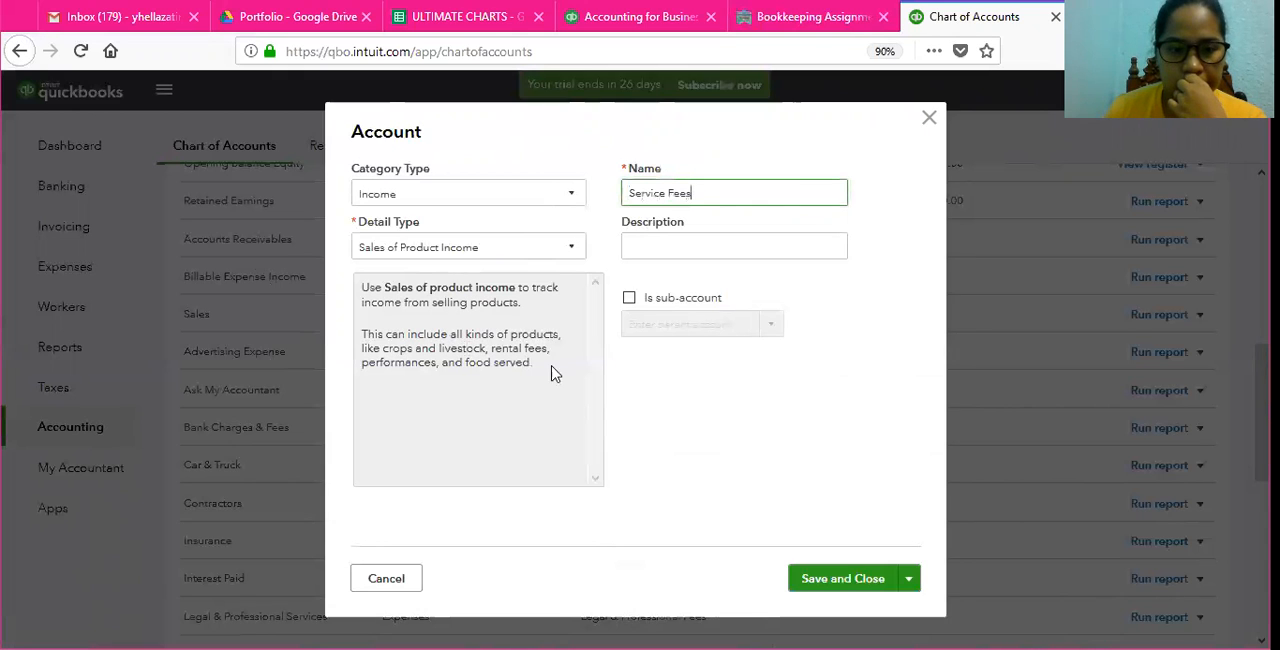
pyautogui.click(836, 580)
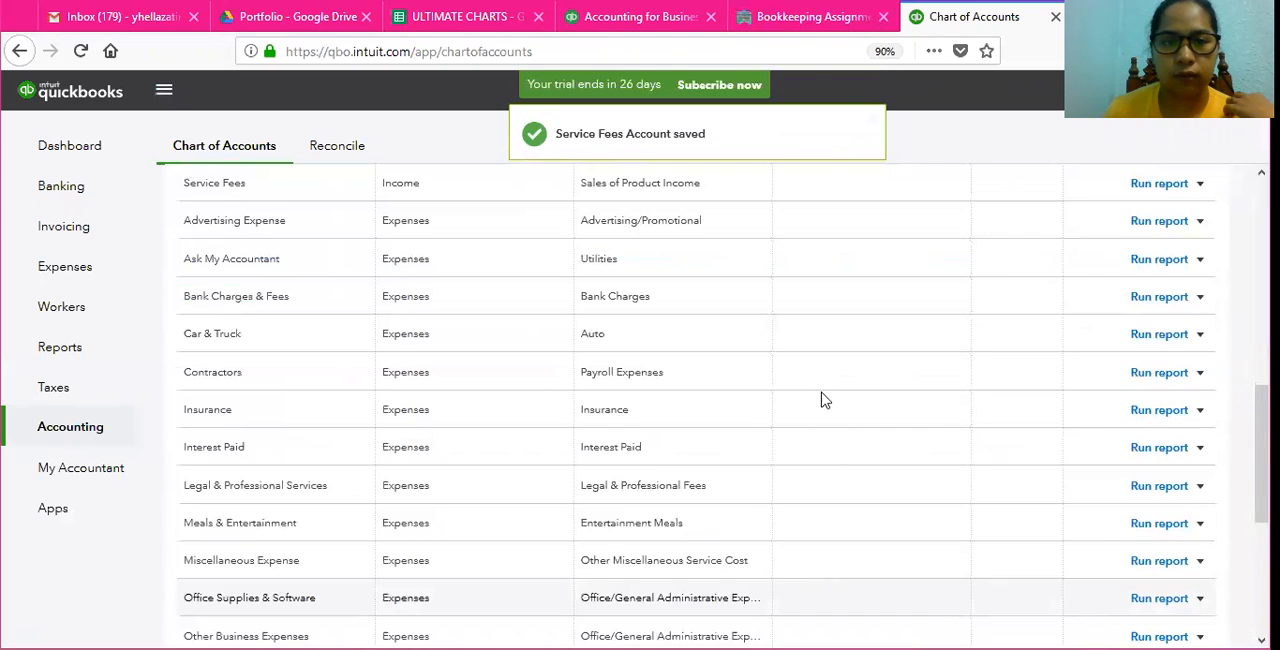
# Step: Check the assignment's accounts after Service Fees and look for Accounts Payable in the chart of accounts
pyautogui.click(800, 18)
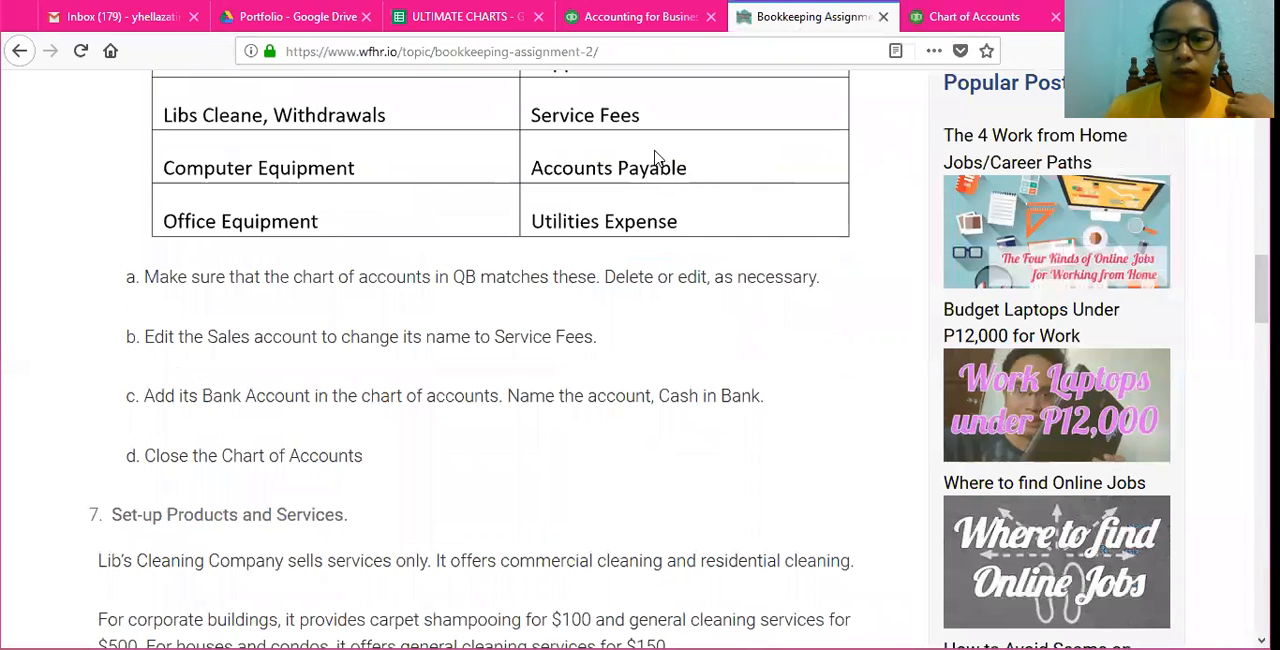
pyautogui.scroll(3, 655, 165)
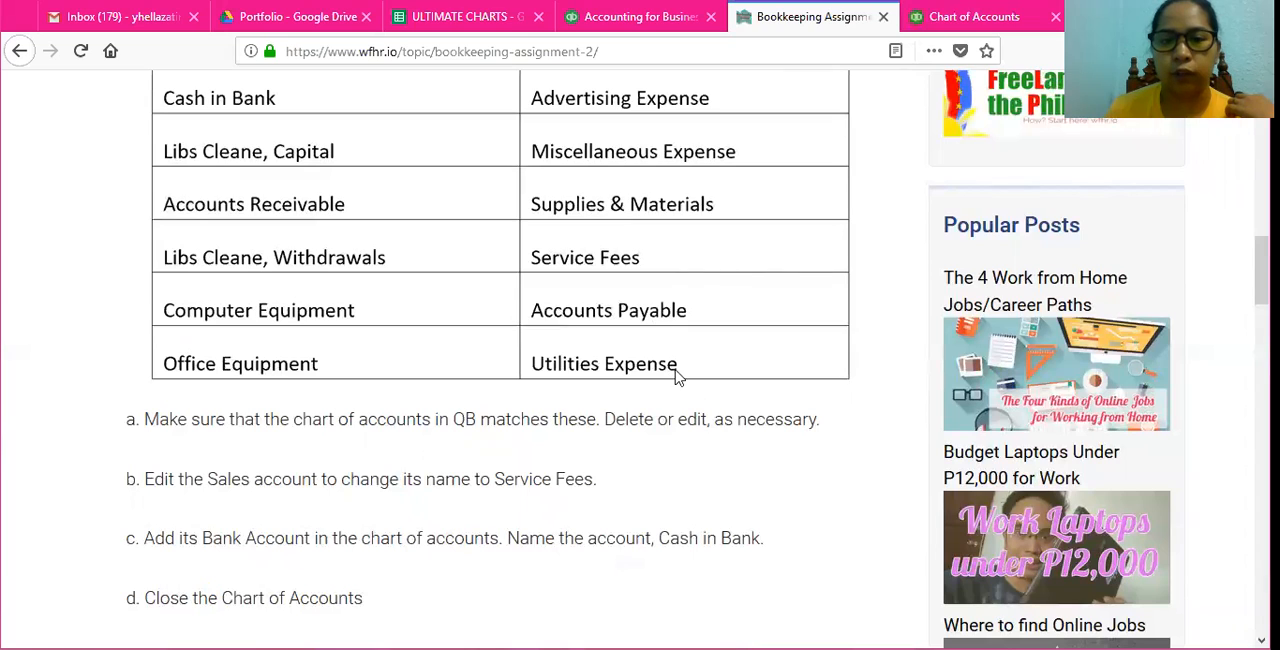
pyautogui.click(991, 15)
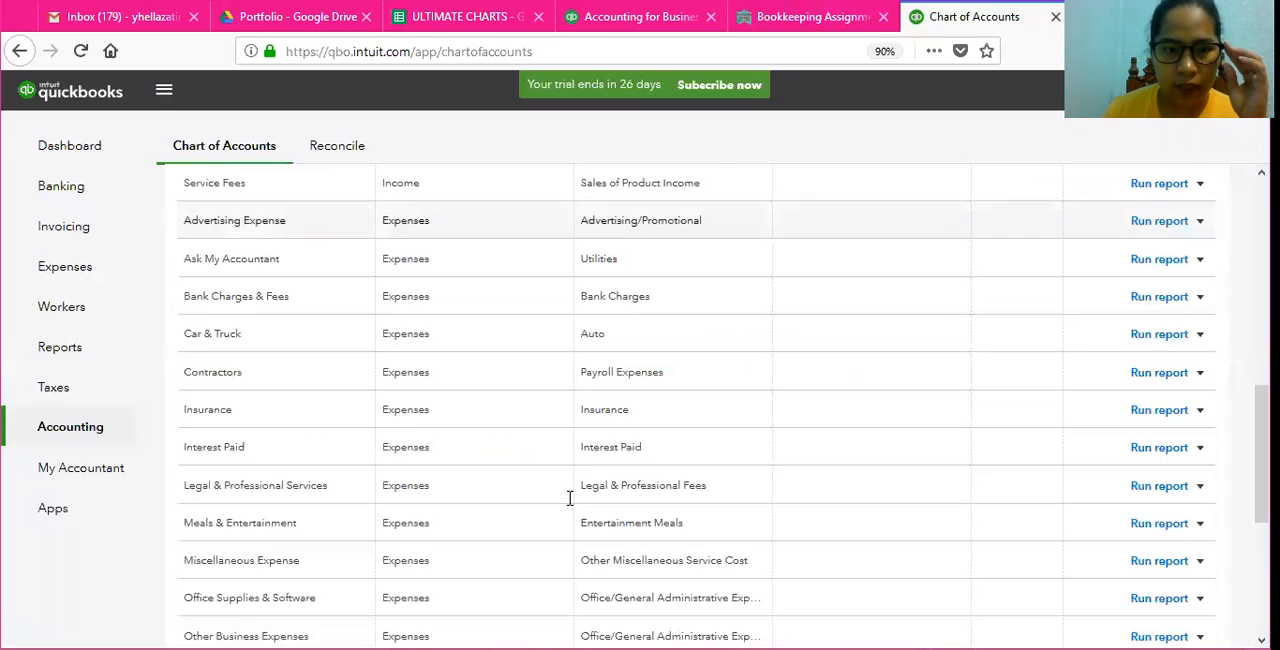
pyautogui.scroll(5, 290, 333)
pyautogui.scroll(3, 290, 335)
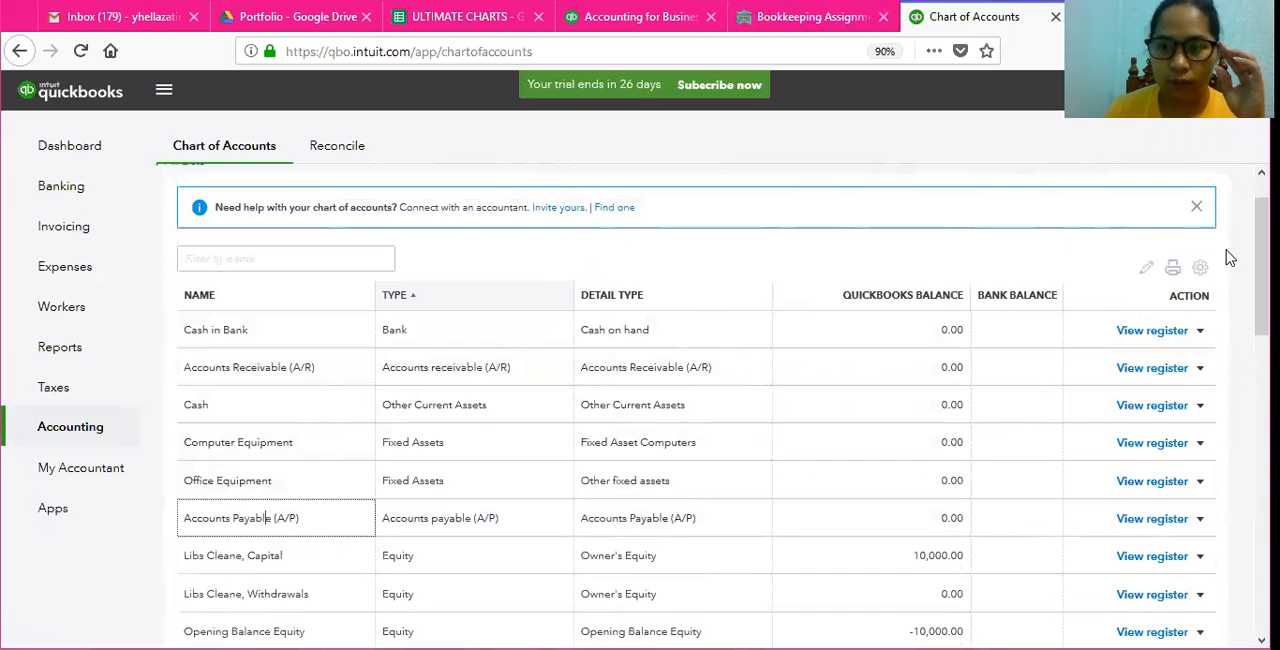
pyautogui.scroll(1, 1230, 258)
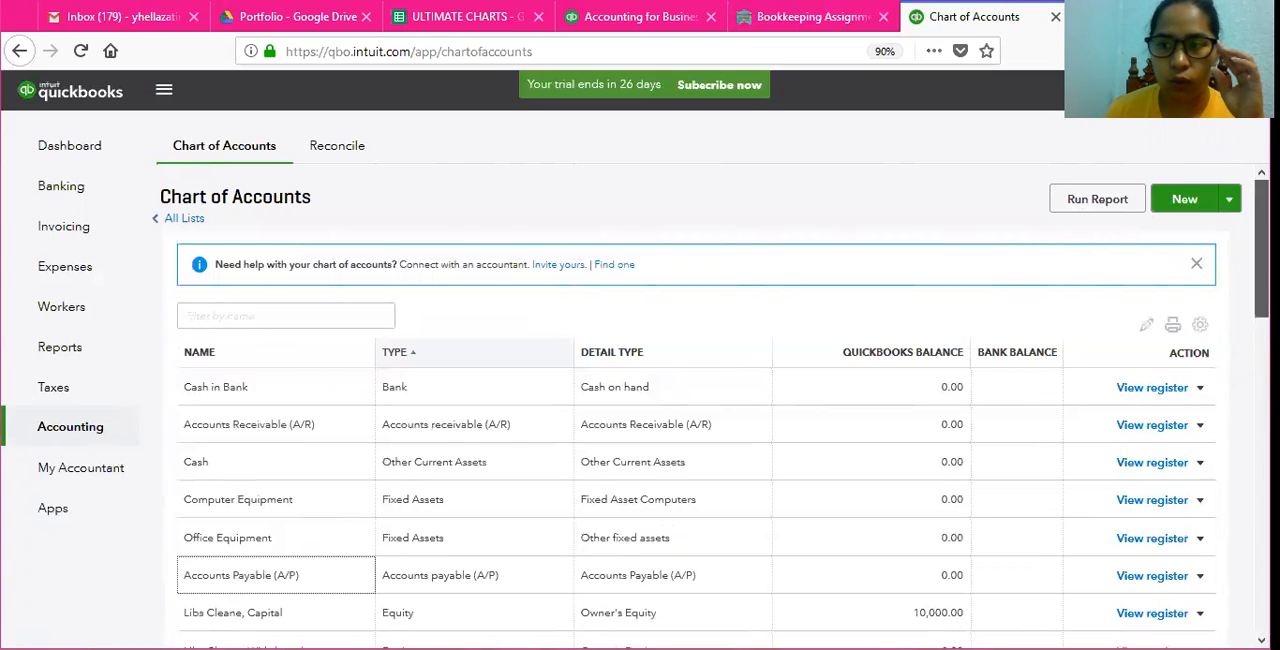
# Step: Rename the Utilities expense account as Utilities Expense and save it
pyautogui.scroll(-10, 700, 400)
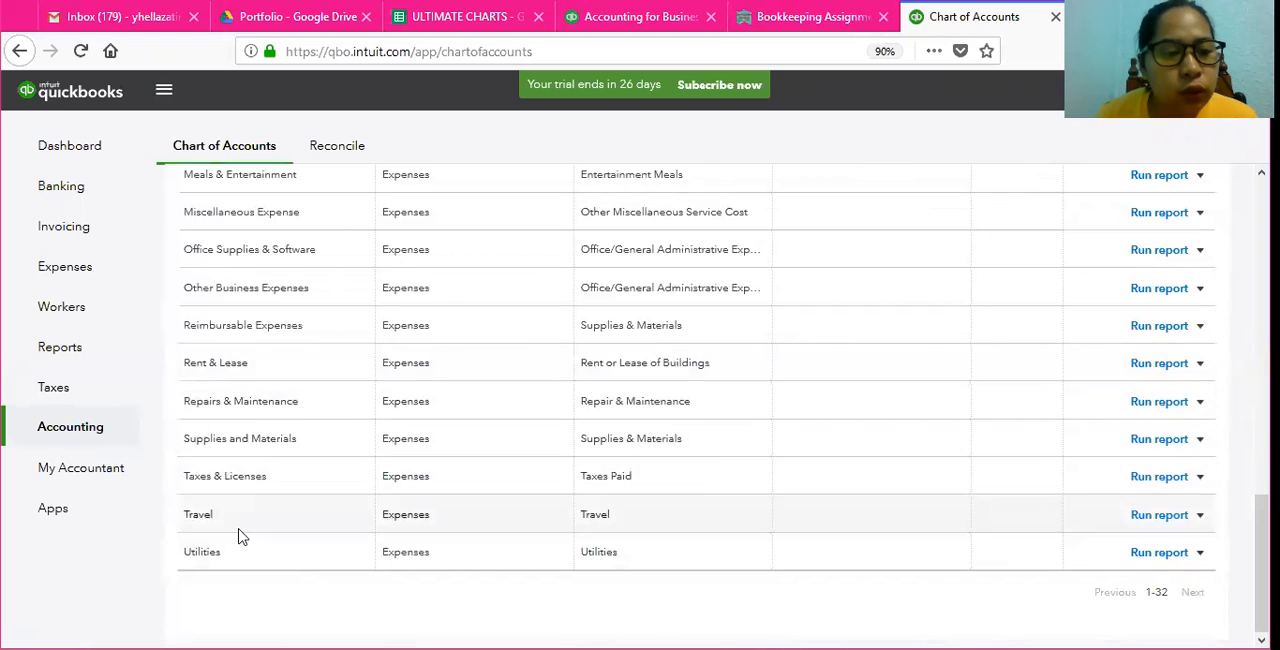
pyautogui.moveTo(189, 551); pyautogui.dragTo(749, 551)
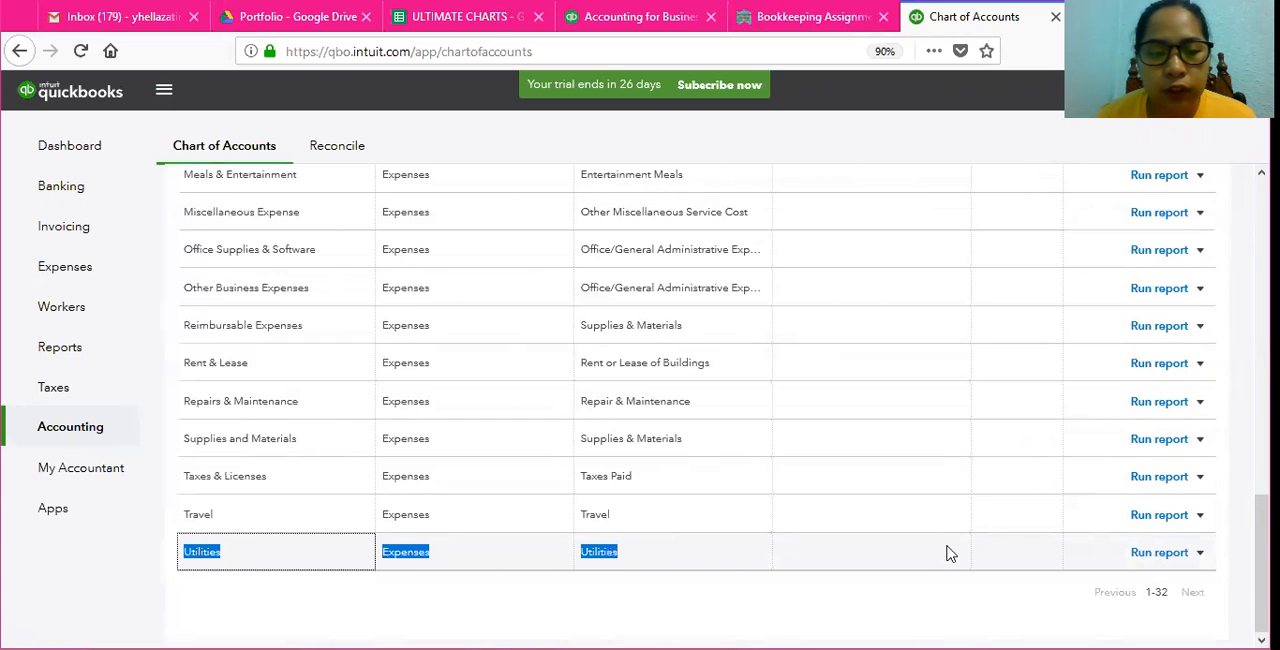
pyautogui.click(1202, 556)
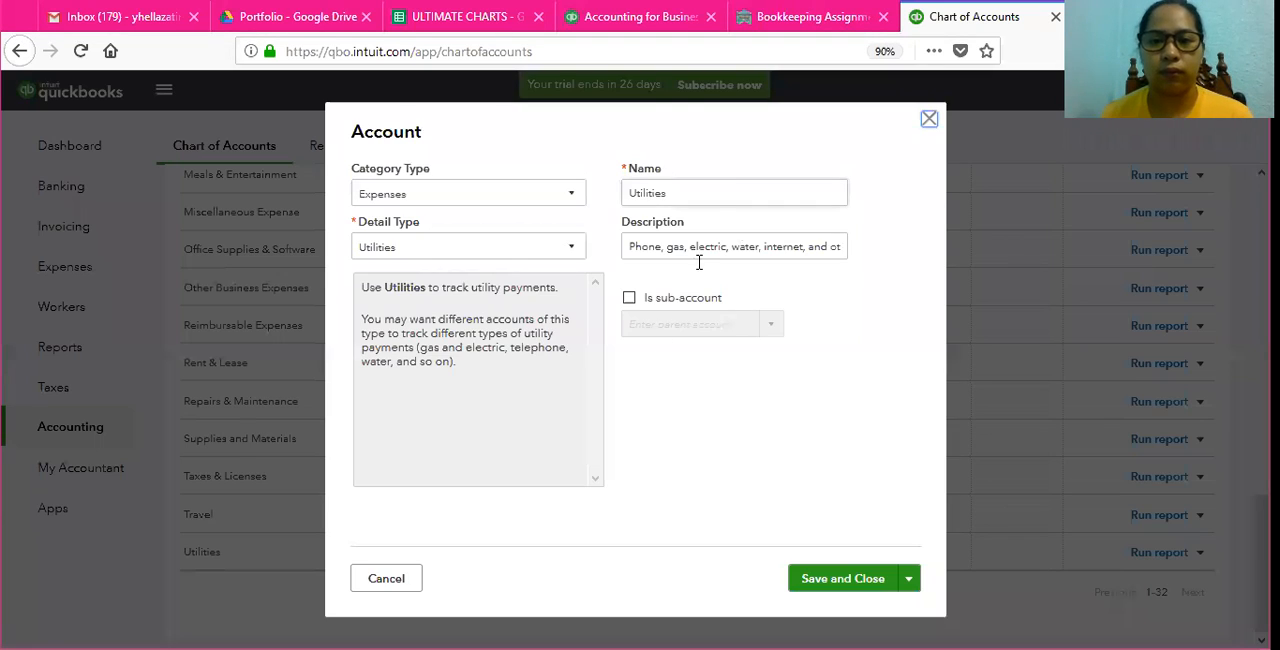
pyautogui.click(675, 192)
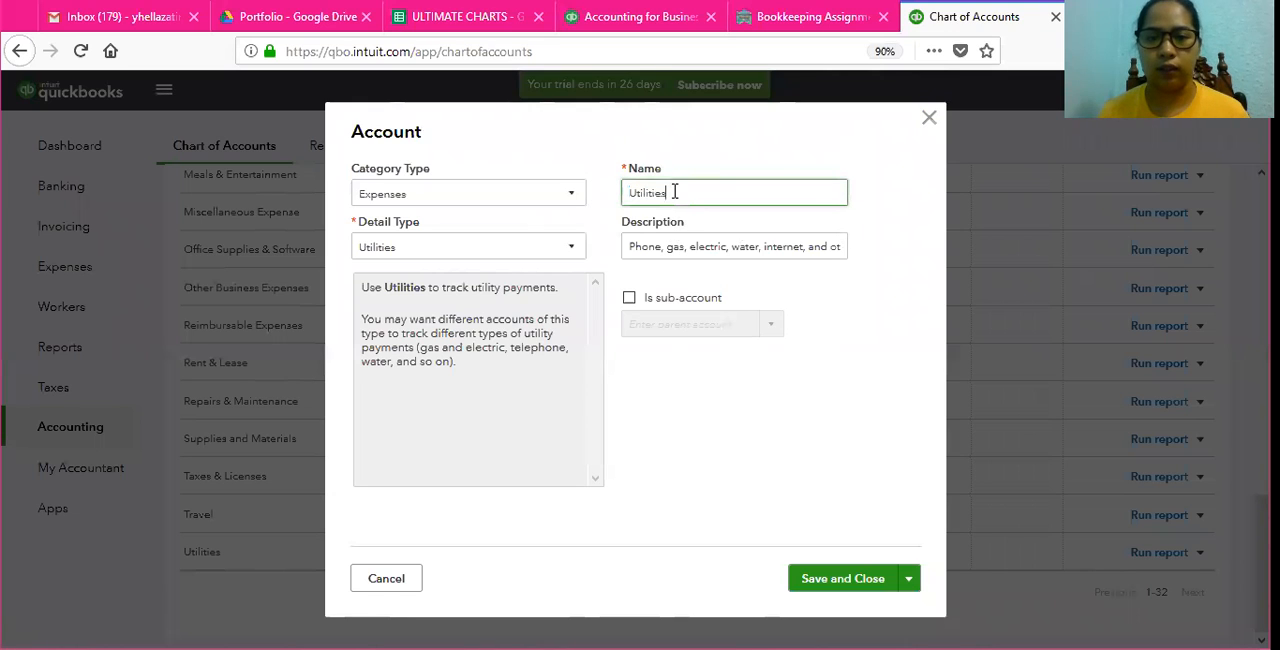
pyautogui.write('Expense')
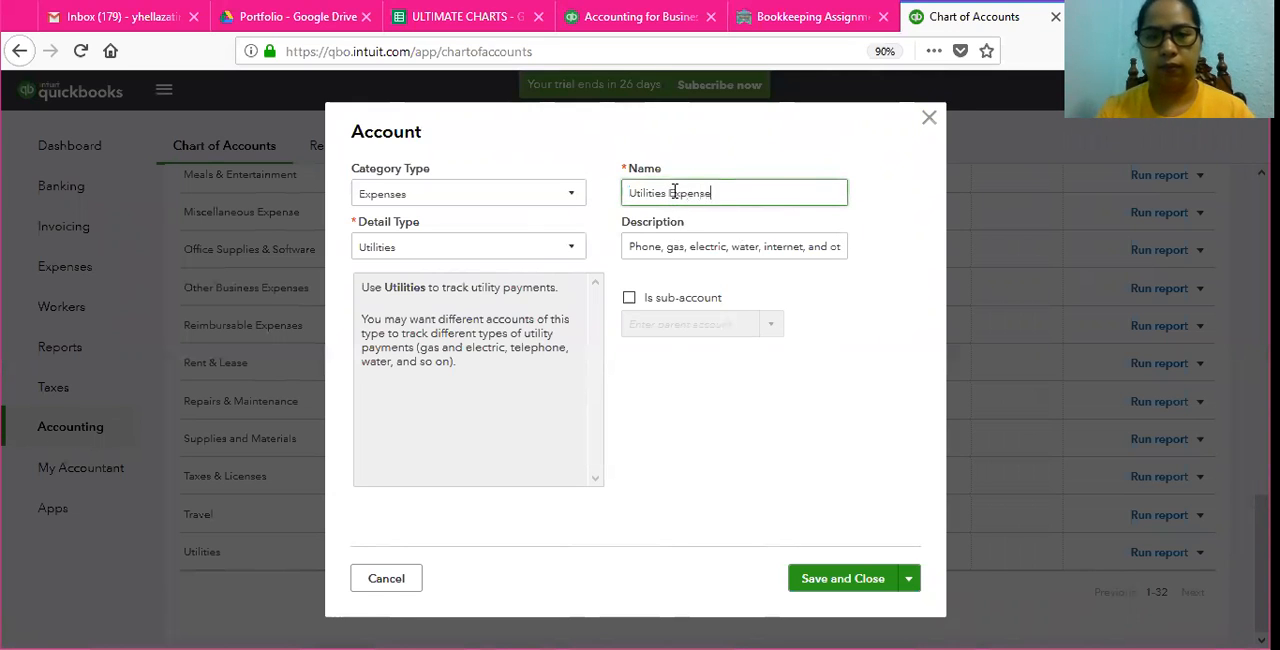
pyautogui.click(843, 580)
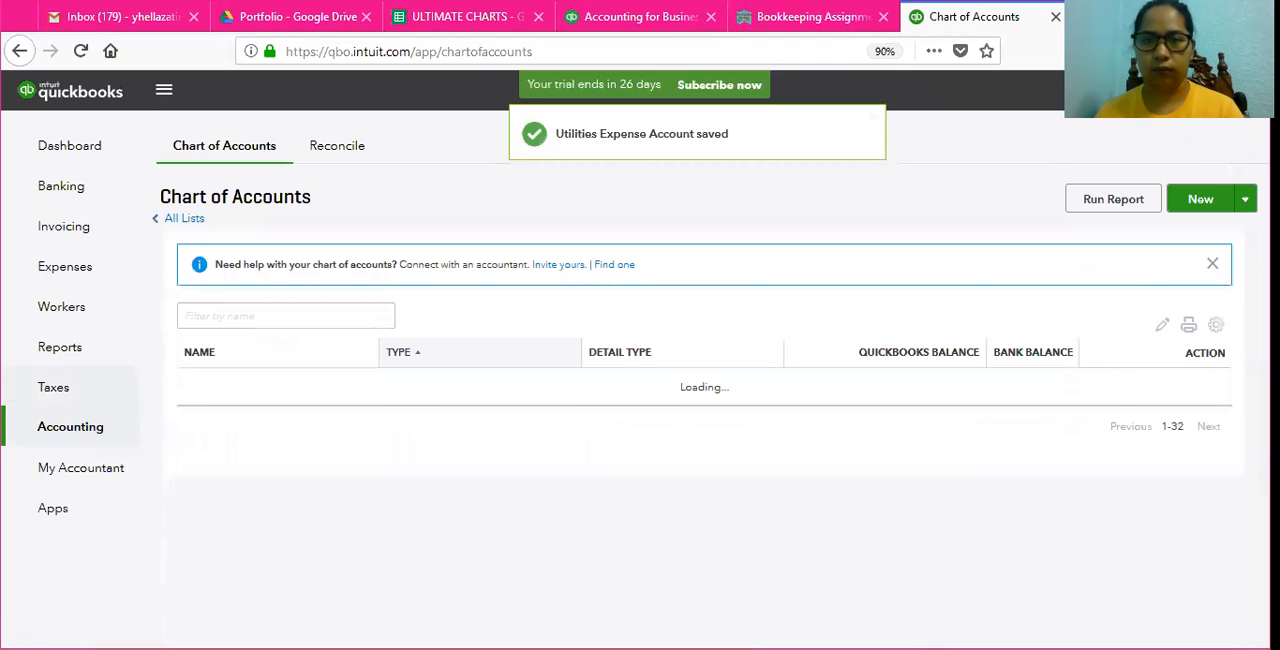
# Step: Review the chart of accounts from its first entry downward
pyautogui.scroll(10, 395, 510)
pyautogui.scroll(3, 395, 535)
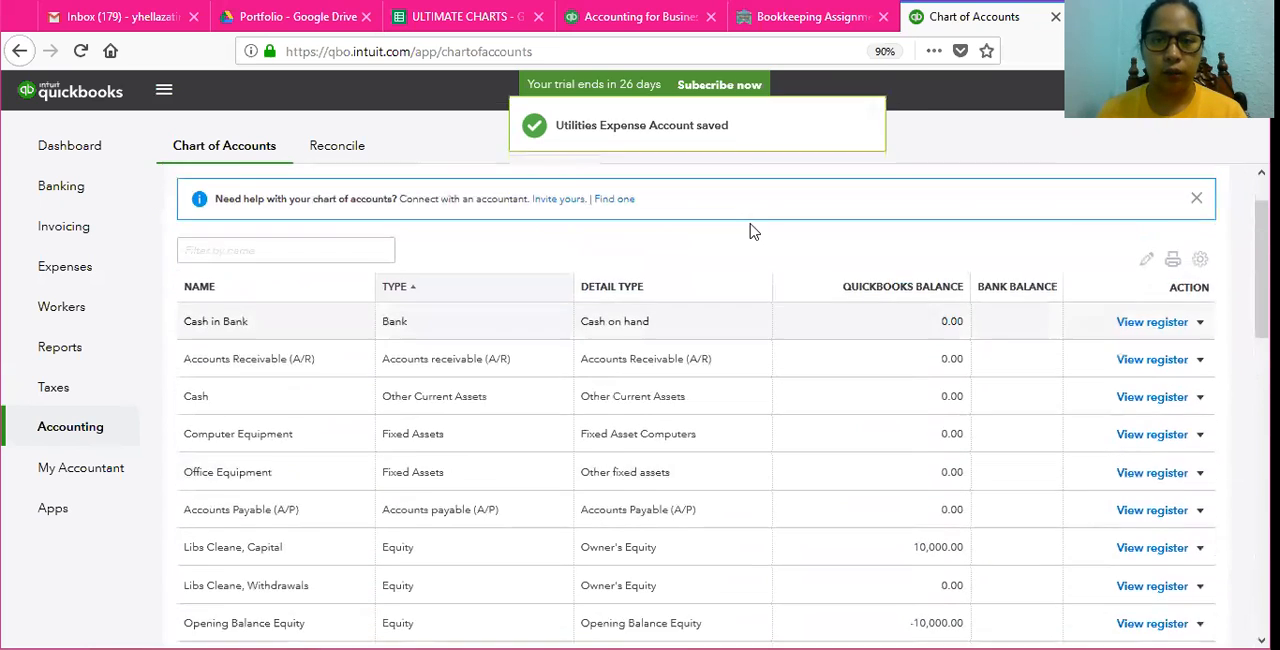
pyautogui.scroll(-1, 580, 417)
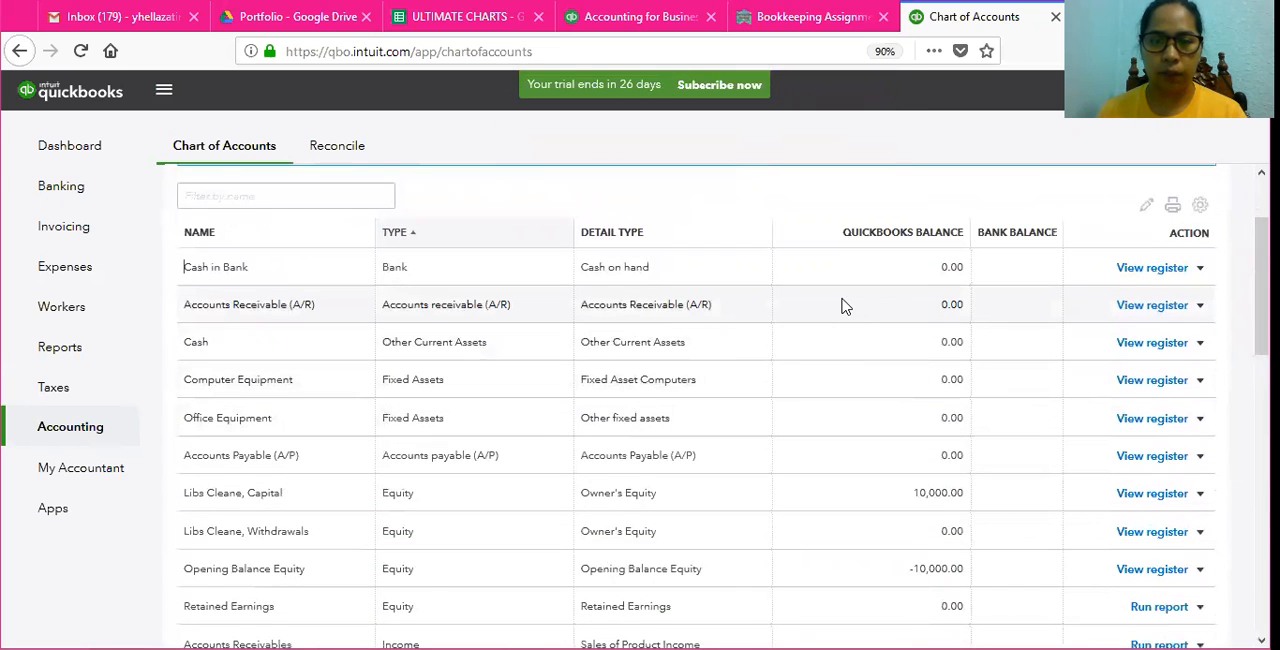